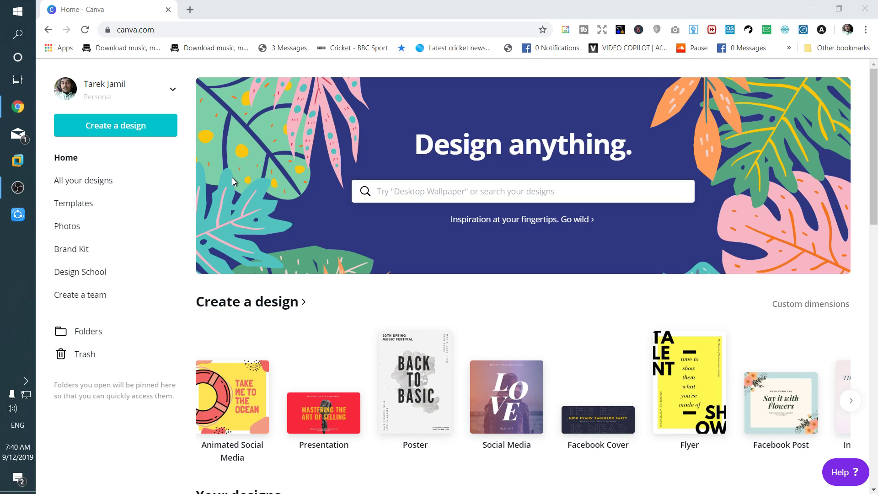
Create a new design with custom dimensions of 1920 × 1080 px
{"action": "scroll", "coordinate": [489, 274], "scroll_direction": "down", "scroll_amount": 5}
{"action": "scroll", "coordinate": [446, 272], "scroll_direction": "up", "scroll_amount": 5}
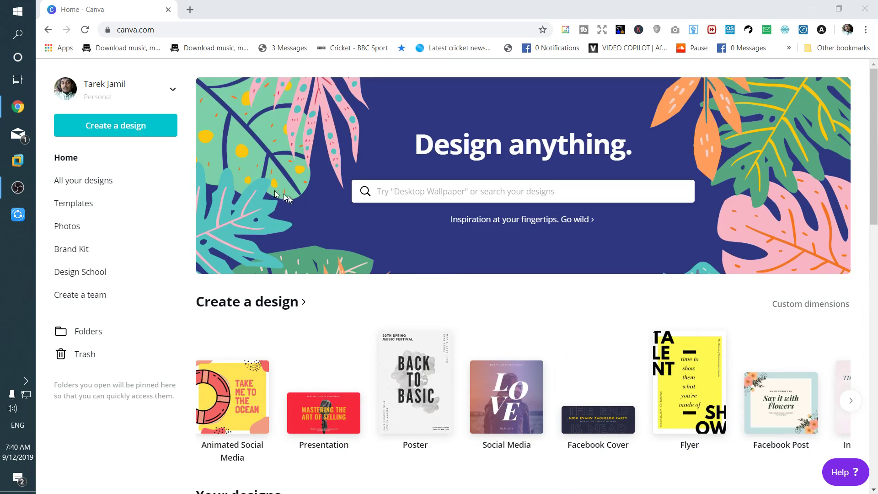
{"action": "left_click", "coordinate": [142, 134]}
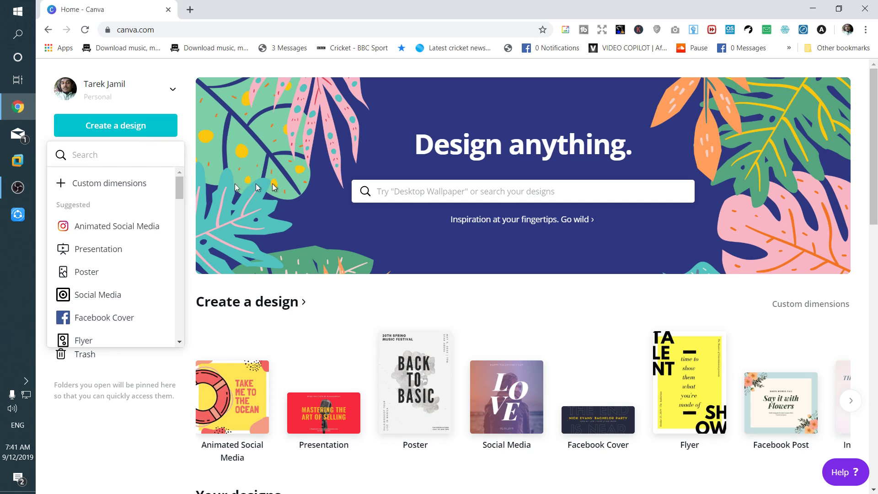
{"action": "scroll", "coordinate": [110, 238], "scroll_direction": "down", "scroll_amount": 8}
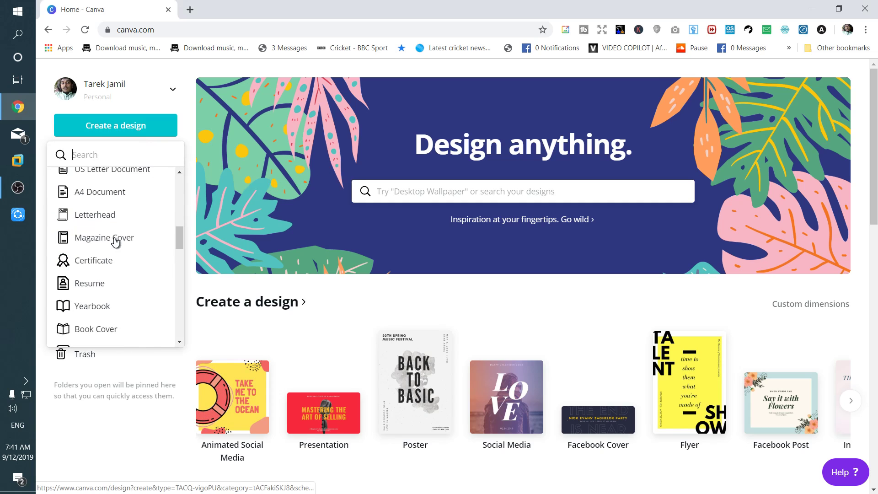
{"action": "scroll", "coordinate": [104, 284], "scroll_direction": "down", "scroll_amount": 6}
{"action": "scroll", "coordinate": [101, 260], "scroll_direction": "up", "scroll_amount": 6}
{"action": "scroll", "coordinate": [102, 261], "scroll_direction": "down", "scroll_amount": 4}
{"action": "scroll", "coordinate": [104, 286], "scroll_direction": "up", "scroll_amount": 10}
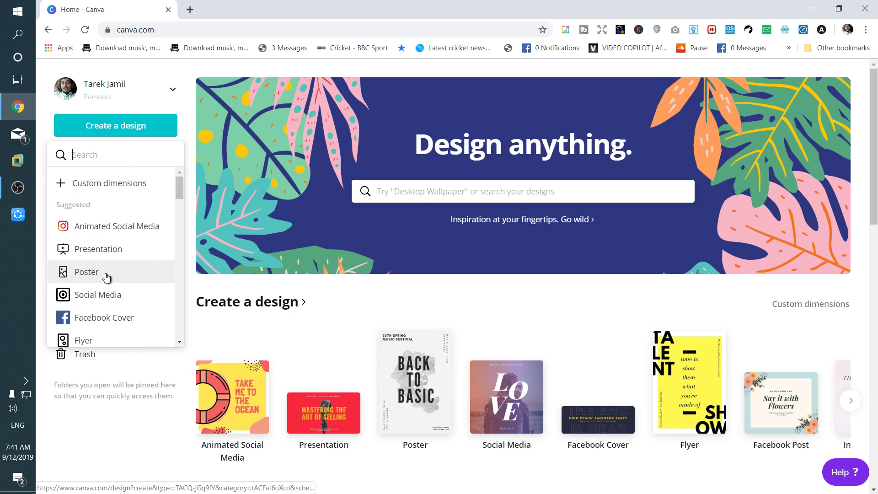
{"action": "left_click", "coordinate": [118, 190]}
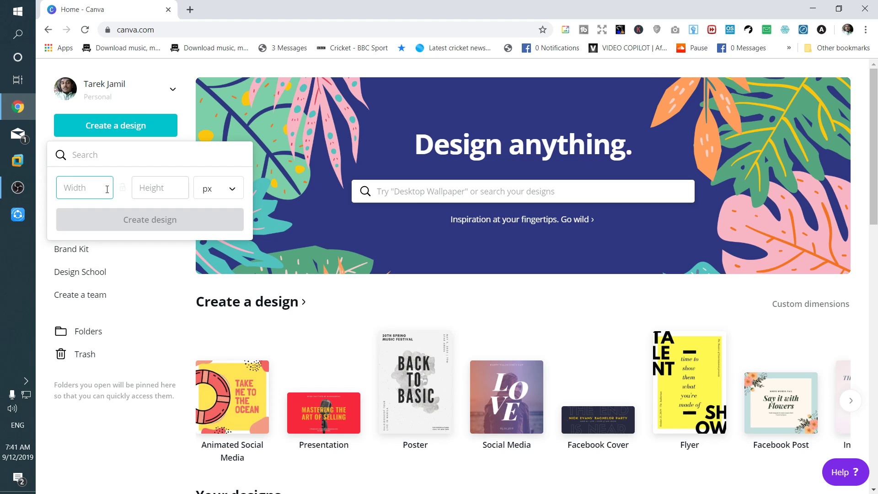
{"action": "type", "text": "1920"}
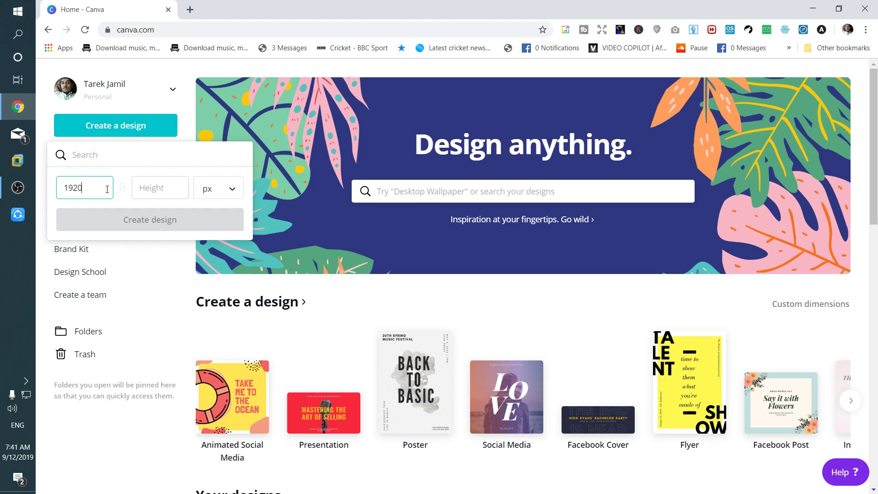
{"action": "key", "text": "Tab"}
{"action": "type", "text": "1080"}
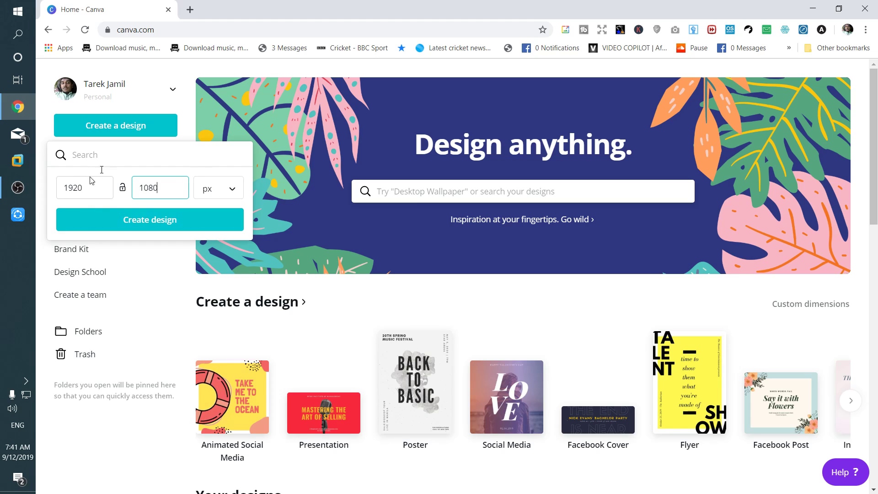
{"action": "left_click", "coordinate": [169, 226]}
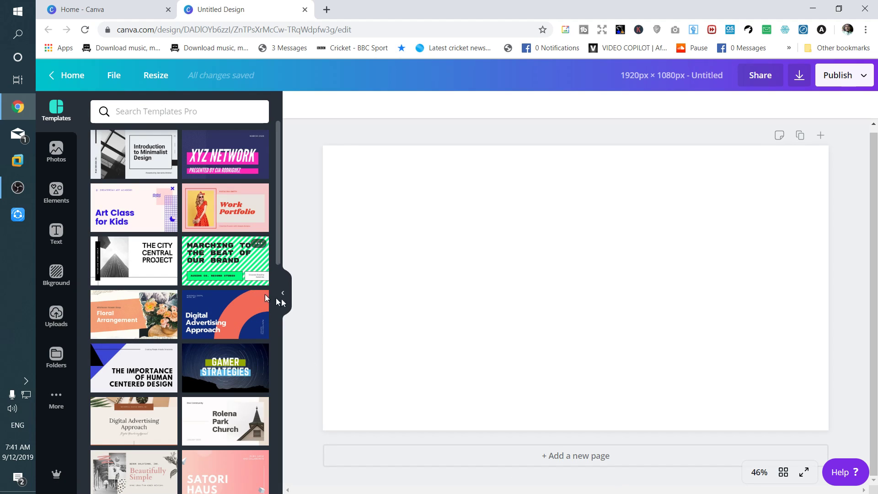
Look through the templates available for the new design
{"action": "scroll", "coordinate": [236, 186], "scroll_direction": "down", "scroll_amount": 5}
{"action": "scroll", "coordinate": [219, 247], "scroll_direction": "down", "scroll_amount": 10}
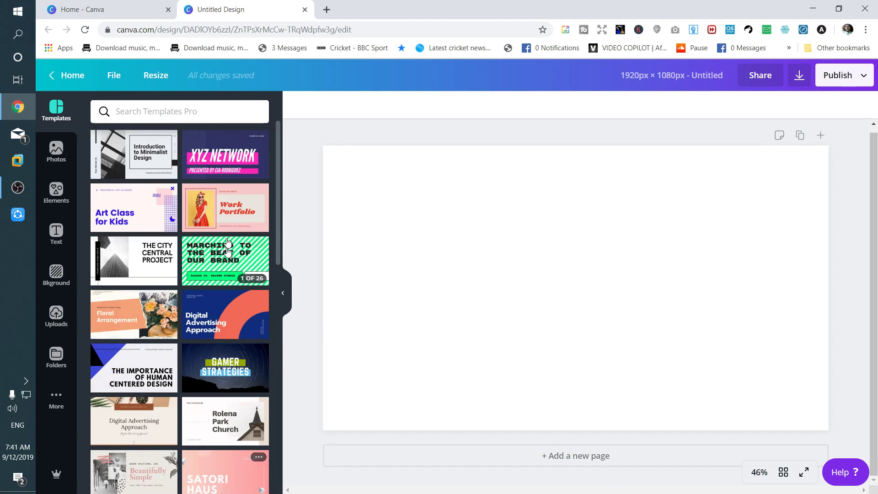
{"action": "scroll", "coordinate": [228, 235], "scroll_direction": "down", "scroll_amount": 10}
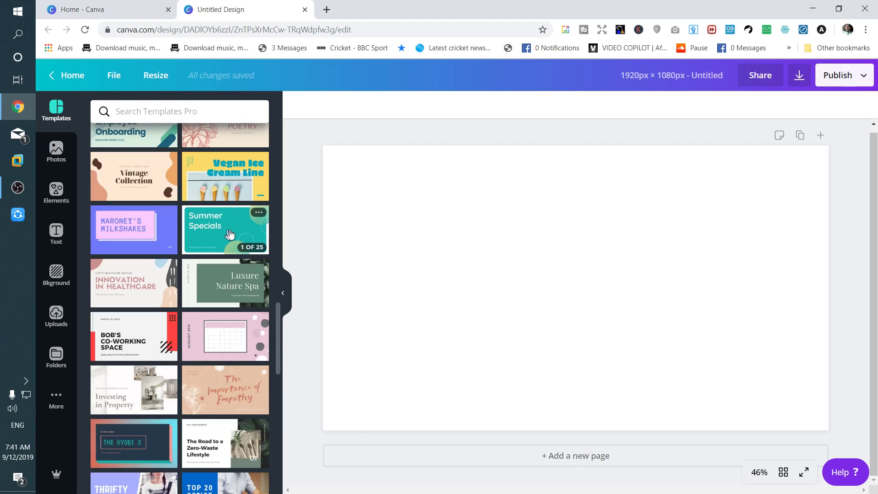
{"action": "scroll", "coordinate": [234, 357], "scroll_direction": "down", "scroll_amount": 4}
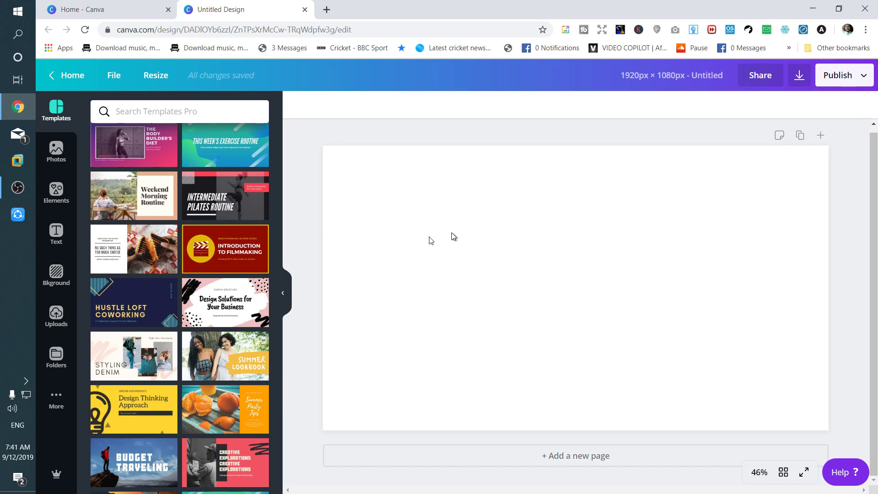
{"action": "scroll", "coordinate": [109, 237], "scroll_direction": "down", "scroll_amount": 10}
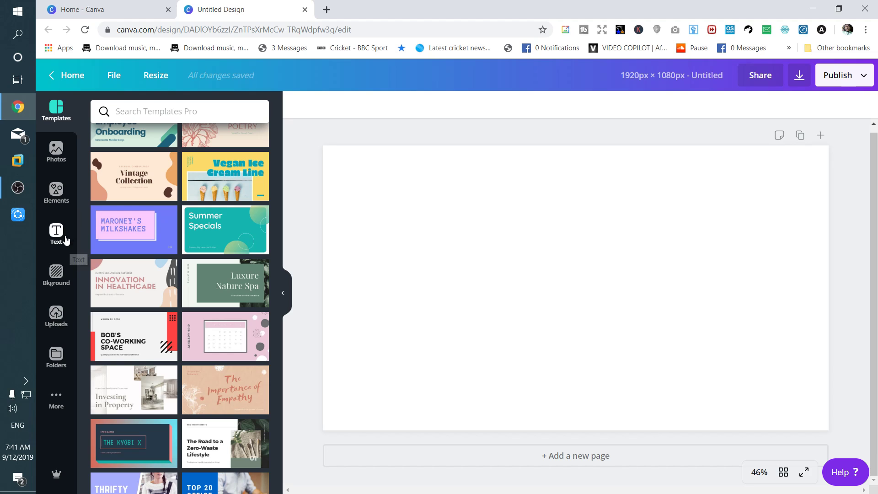
Add a heading reading "HOW TO CREATE" and place it in the upper part of the page
{"action": "left_click", "coordinate": [56, 233]}
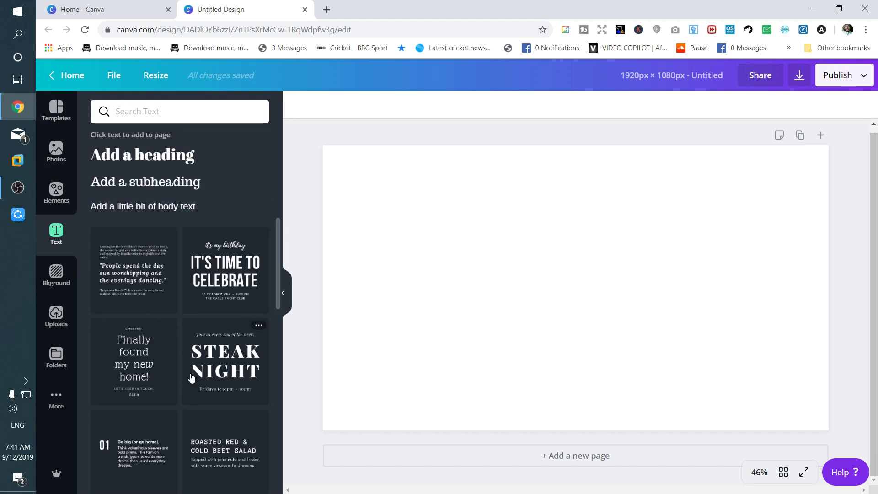
{"action": "scroll", "coordinate": [192, 378], "scroll_direction": "down", "scroll_amount": 5}
{"action": "scroll", "coordinate": [192, 378], "scroll_direction": "down", "scroll_amount": 7}
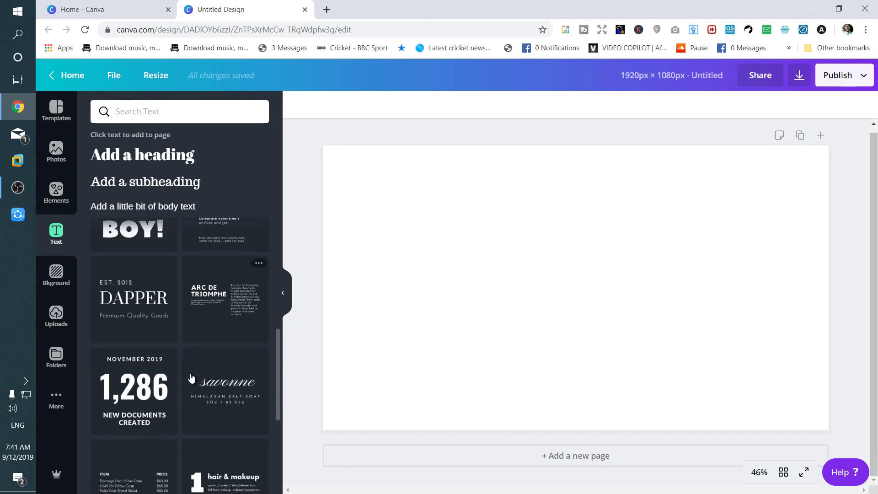
{"action": "scroll", "coordinate": [192, 378], "scroll_direction": "up", "scroll_amount": 8}
{"action": "scroll", "coordinate": [191, 377], "scroll_direction": "up", "scroll_amount": 5}
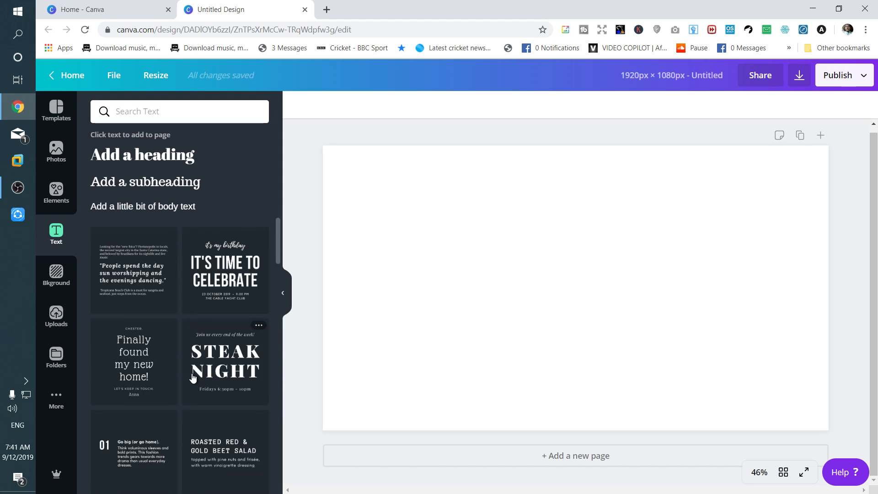
{"action": "left_click", "coordinate": [154, 167]}
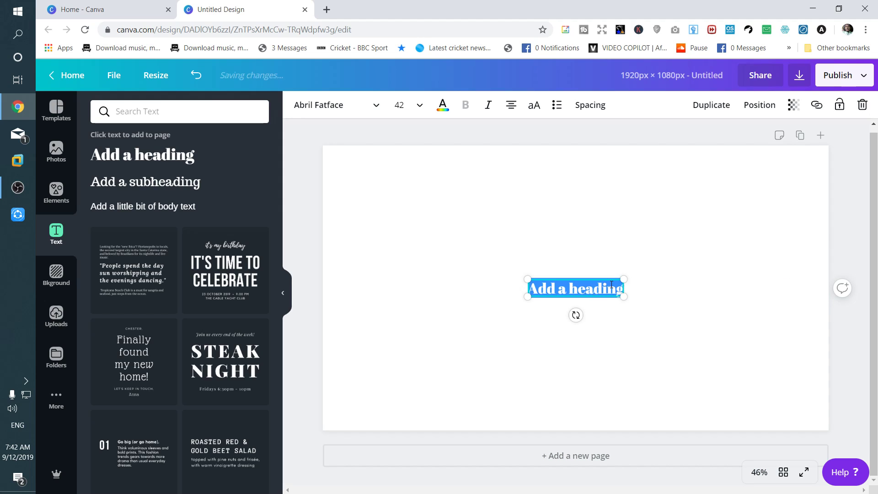
{"action": "type", "text": "HOW T"}
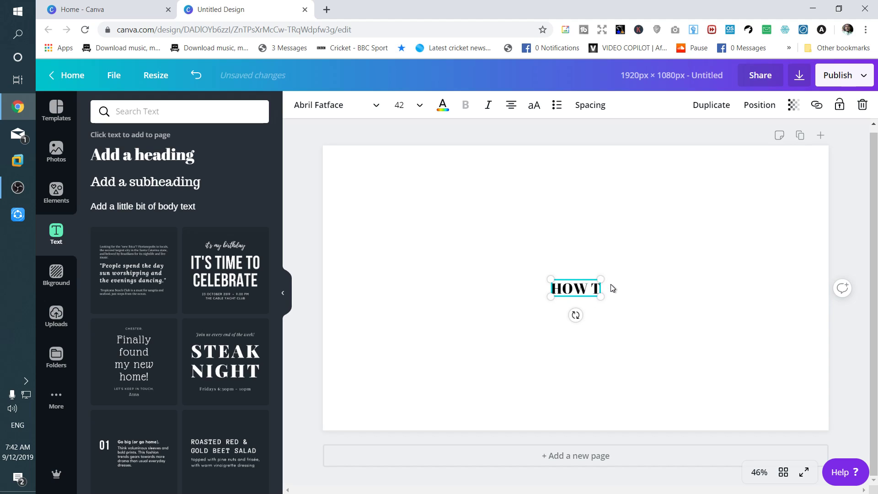
{"action": "type", "text": "O CREATE"}
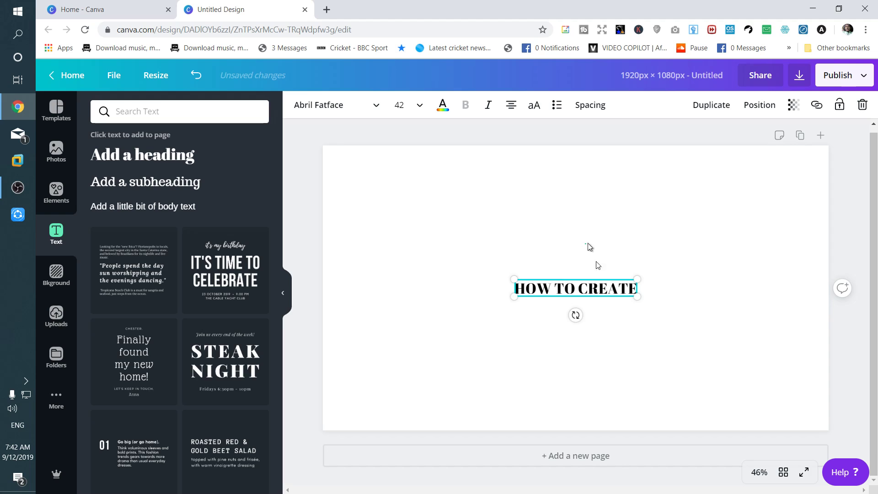
{"action": "left_click", "coordinate": [552, 233]}
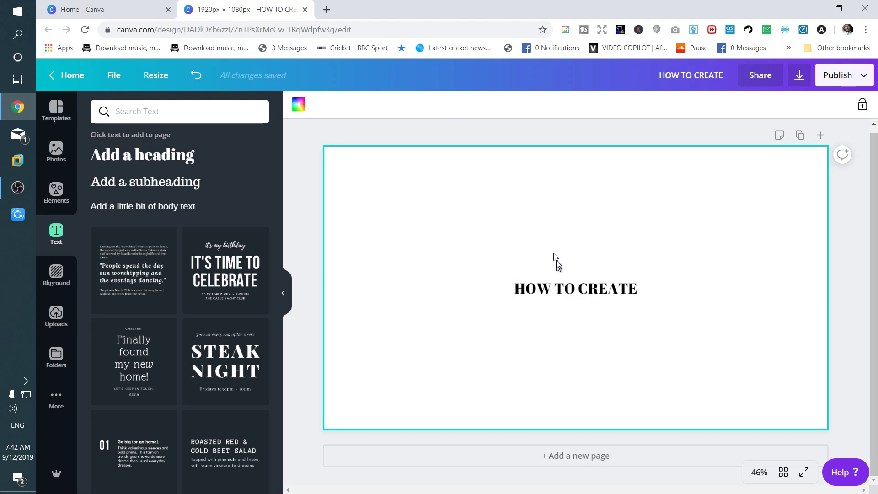
{"action": "left_click", "coordinate": [588, 292]}
{"action": "left_click_drag", "start_coordinate": [569, 293], "coordinate": [546, 206]}
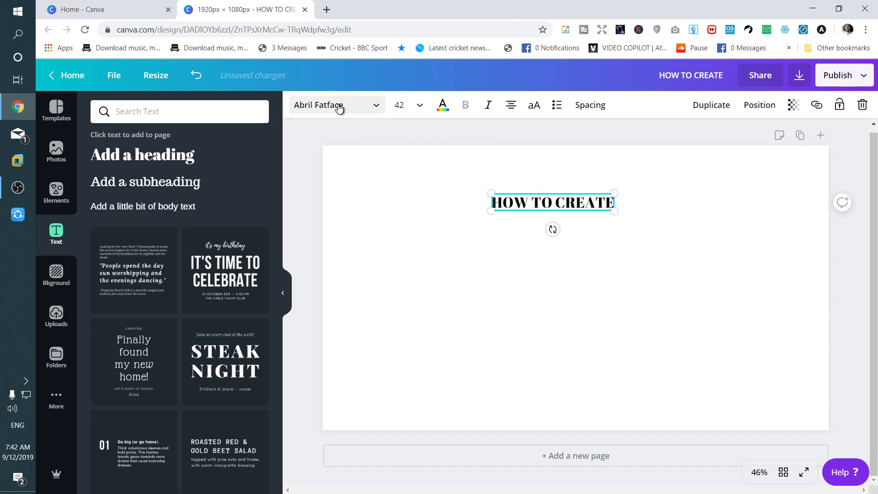
Set the "HOW TO CREATE" heading's font to Adigiana Toybox and enlarge it to about size 82.2
{"action": "left_click", "coordinate": [338, 107]}
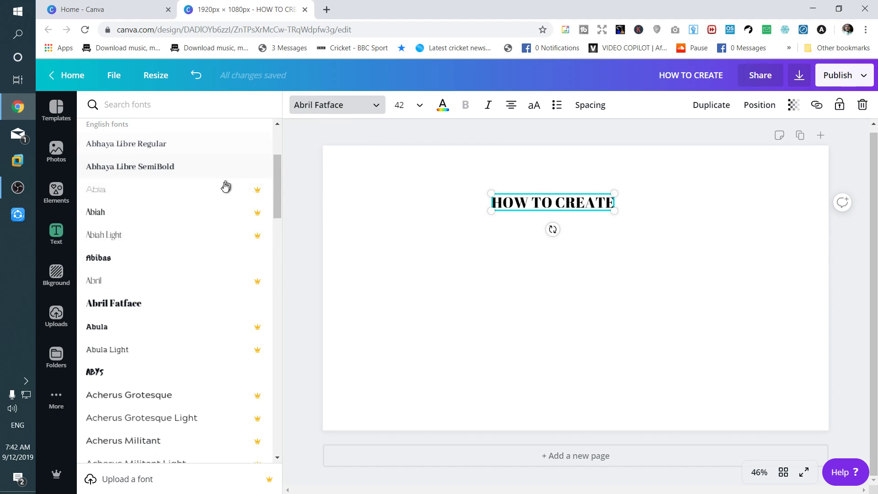
{"action": "scroll", "coordinate": [202, 247], "scroll_direction": "down", "scroll_amount": 3}
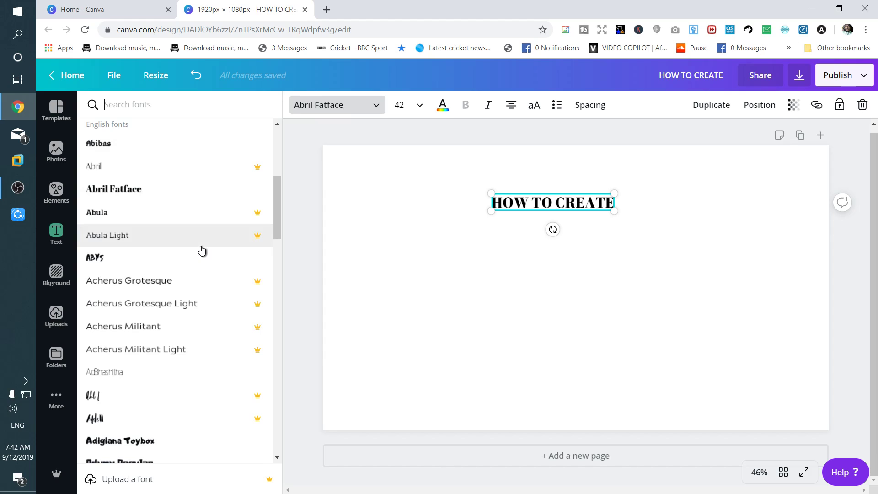
{"action": "scroll", "coordinate": [202, 250], "scroll_direction": "up", "scroll_amount": 4}
{"action": "scroll", "coordinate": [137, 197], "scroll_direction": "up", "scroll_amount": 2}
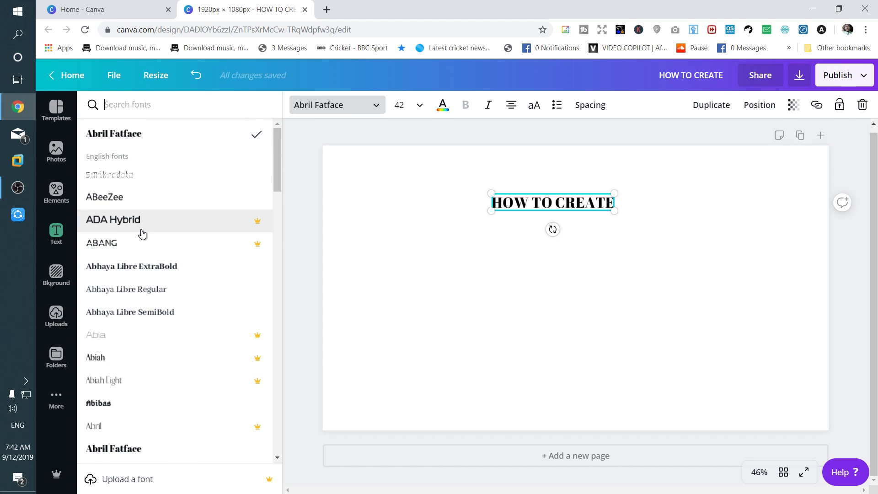
{"action": "scroll", "coordinate": [142, 232], "scroll_direction": "down", "scroll_amount": 10}
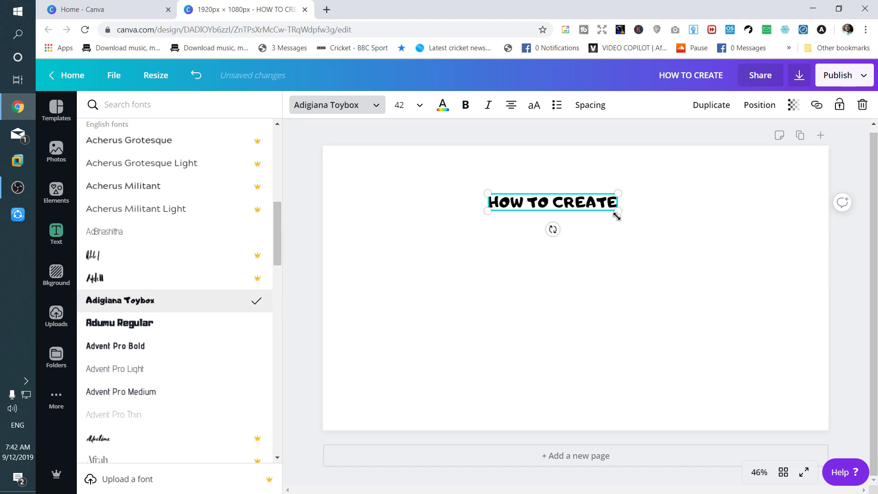
{"action": "left_click_drag", "start_coordinate": [626, 215], "coordinate": [739, 243]}
{"action": "left_click_drag", "start_coordinate": [703, 210], "coordinate": [637, 191]}
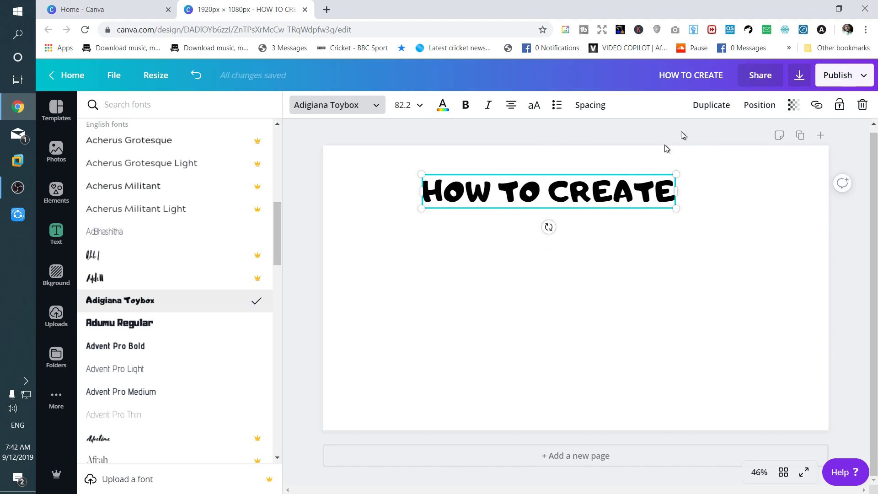
Duplicate the heading, place the copy directly below it and change its text to "AN AWESOME"
{"action": "left_click", "coordinate": [716, 109]}
{"action": "left_click_drag", "start_coordinate": [604, 190], "coordinate": [599, 236]}
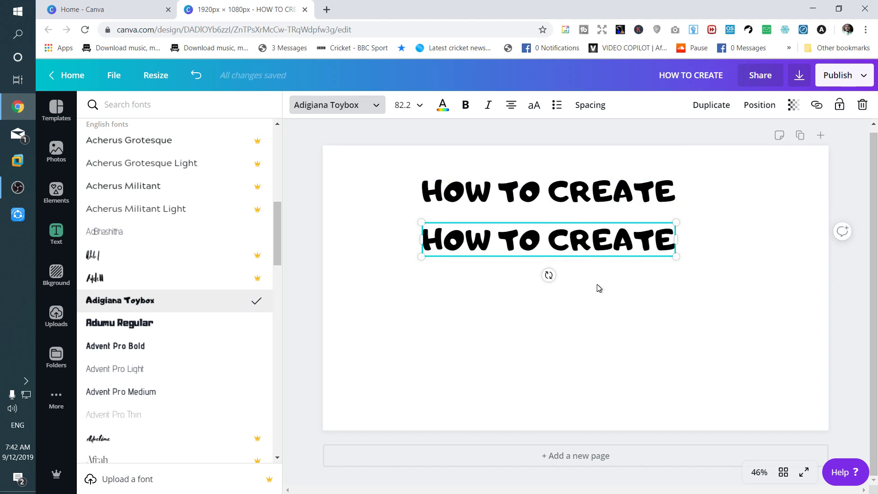
{"action": "double_click", "coordinate": [597, 252]}
{"action": "left_click", "coordinate": [598, 253]}
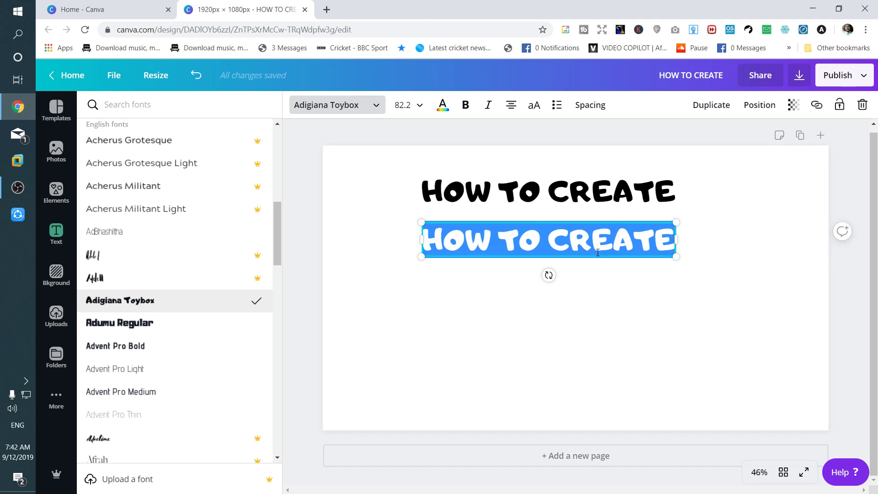
{"action": "type", "text": "AN AWESOME"}
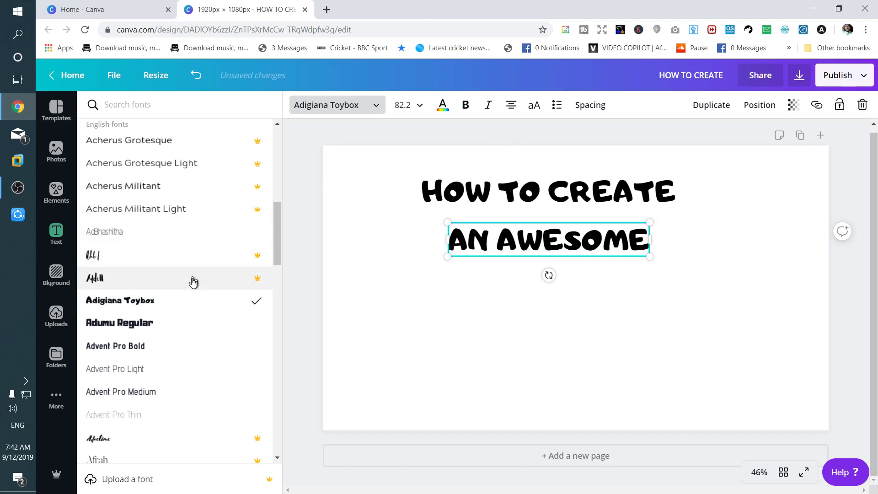
Set the font of the "AN AWESOME" line to Alegreya Sans SC Black
{"action": "key", "text": "ctrl+a"}
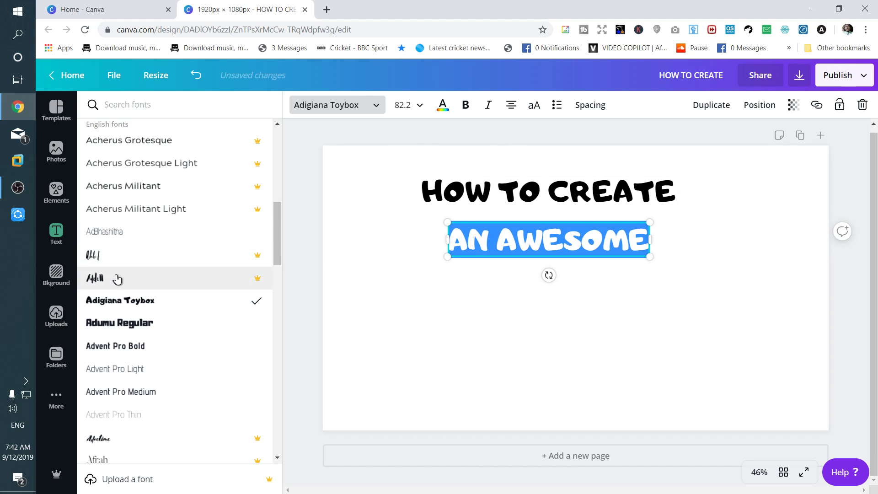
{"action": "scroll", "coordinate": [122, 280], "scroll_direction": "down", "scroll_amount": 3}
{"action": "scroll", "coordinate": [121, 280], "scroll_direction": "down", "scroll_amount": 3}
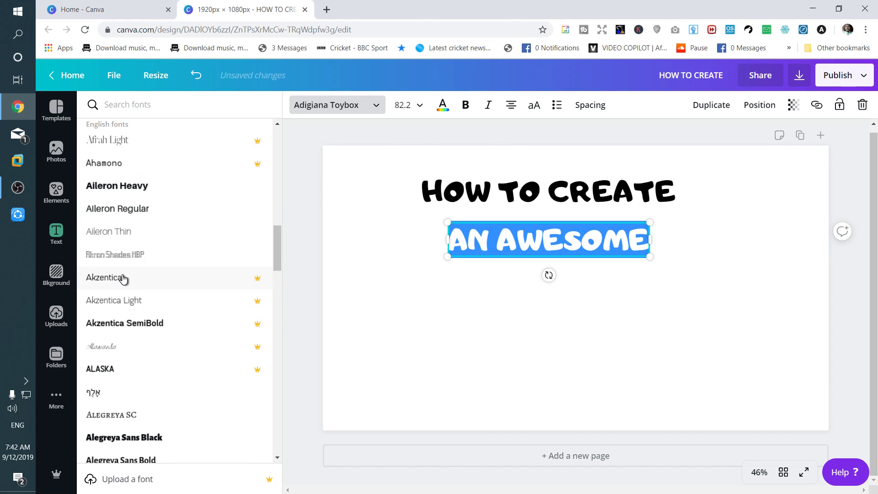
{"action": "scroll", "coordinate": [166, 403], "scroll_direction": "down", "scroll_amount": 2}
{"action": "left_click", "coordinate": [167, 393]}
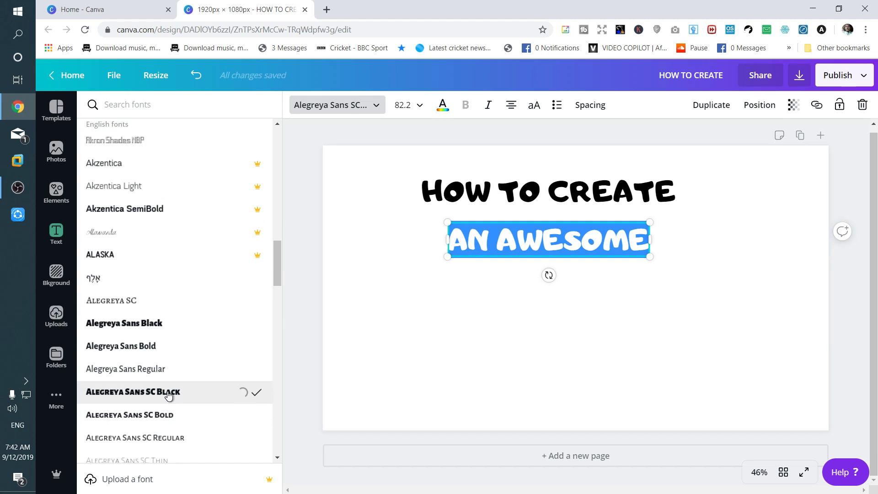
{"action": "left_click", "coordinate": [693, 235]}
Duplicate the "AN AWESOME" line, place the copy below it and change its text to "YOUTUBE"
{"action": "left_click", "coordinate": [712, 105]}
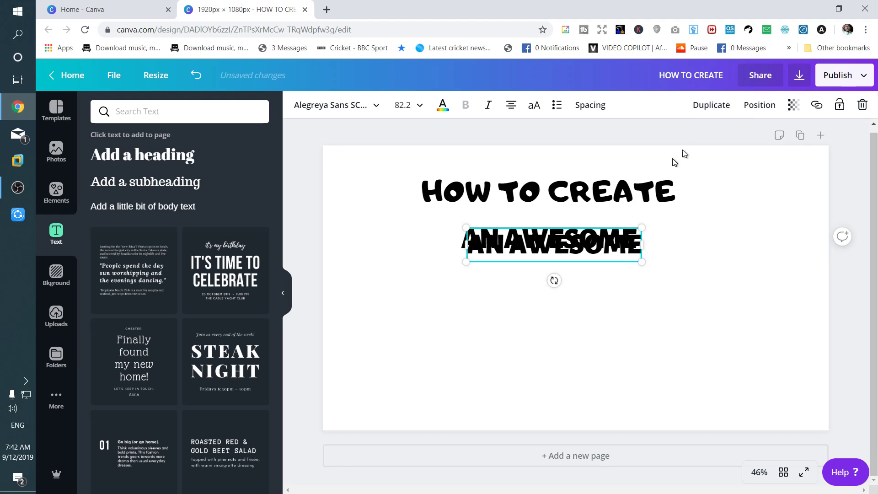
{"action": "left_click_drag", "start_coordinate": [563, 247], "coordinate": [564, 278]}
{"action": "double_click", "coordinate": [563, 278]}
{"action": "type", "text": "YOUTUBE"}
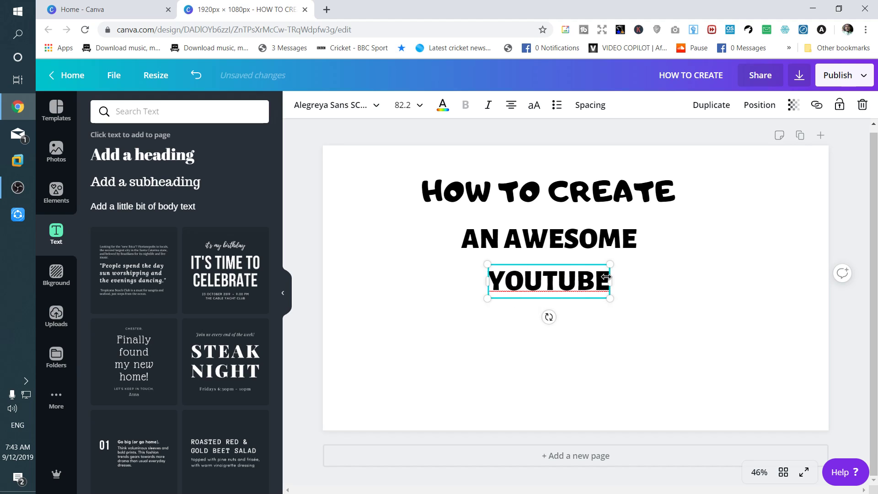
Enlarge "YOUTUBE" to about size 176 and "AN AWESOME" to match the heading's width, aligning all three lines on the left side of the page
{"action": "left_click_drag", "start_coordinate": [614, 300], "coordinate": [755, 340]}
{"action": "left_click_drag", "start_coordinate": [613, 261], "coordinate": [496, 262]}
{"action": "left_click_drag", "start_coordinate": [519, 185], "coordinate": [450, 191]}
{"action": "left_click_drag", "start_coordinate": [492, 247], "coordinate": [383, 245]}
{"action": "left_click_drag", "start_coordinate": [525, 255], "coordinate": [604, 278]}
Duplicate the "YOUTUBE" line, place the copy below it and change its text to "THUMBNAIL"
{"action": "left_click", "coordinate": [594, 285]}
{"action": "left_click", "coordinate": [703, 113]}
{"action": "left_click_drag", "start_coordinate": [528, 323], "coordinate": [498, 362]}
{"action": "double_click", "coordinate": [495, 352]}
{"action": "type", "text": "TH"}
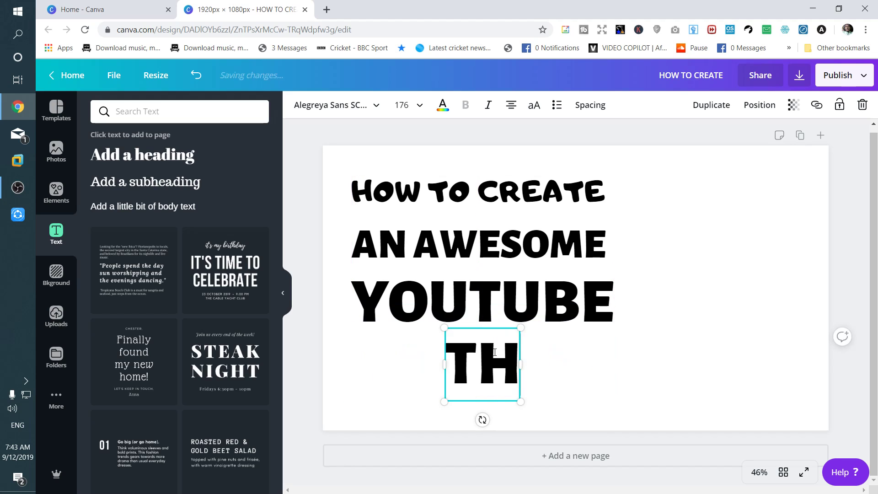
{"action": "type", "text": "UMBNAIL"}
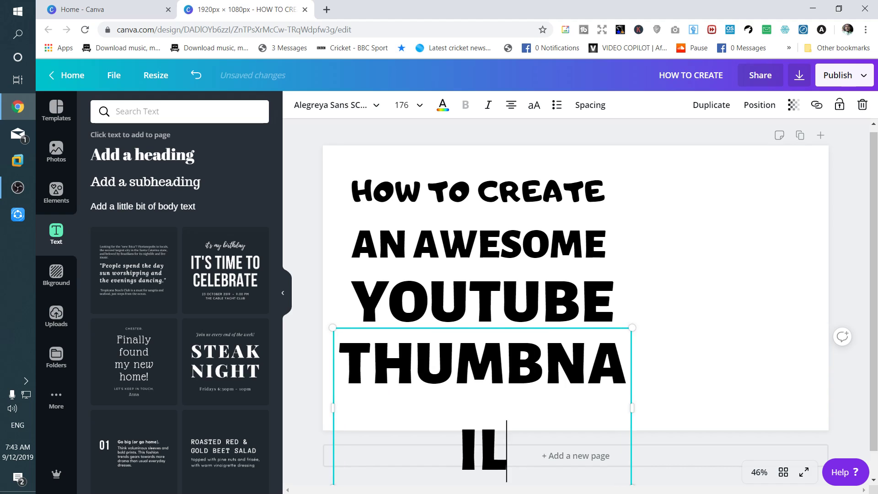
Widen the "THUMBNAIL" text box so the word fits on one line, and place it beneath "YOUTUBE"
{"action": "left_click_drag", "start_coordinate": [631, 406], "coordinate": [685, 392]}
{"action": "left_click_drag", "start_coordinate": [546, 368], "coordinate": [583, 357]}
{"action": "left_click", "coordinate": [702, 276]}
{"action": "left_click", "coordinate": [518, 371]}
{"action": "left_click_drag", "start_coordinate": [518, 365], "coordinate": [533, 356]}
{"action": "key", "text": "Delete"}
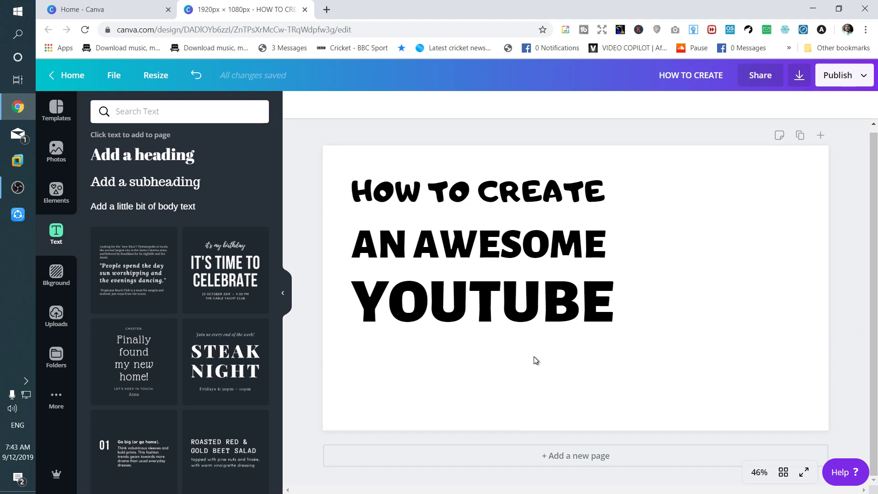
{"action": "key", "text": "ctrl+z"}
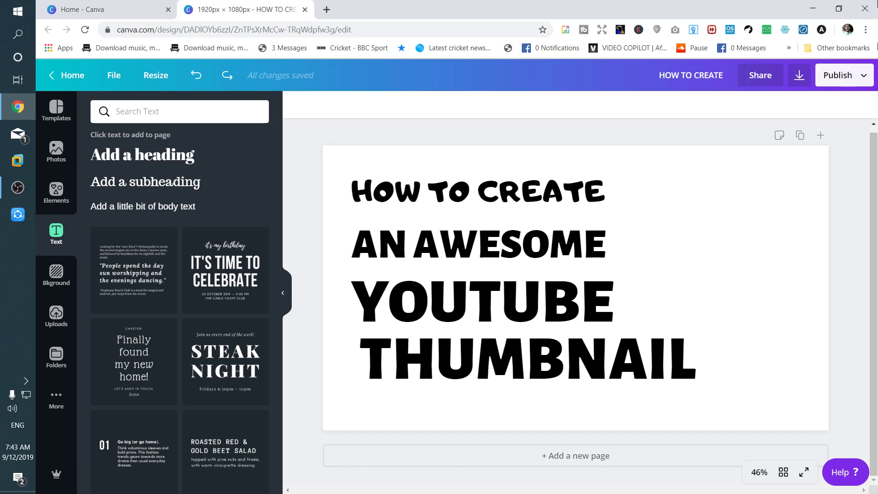
Set the font of the "THUMBNAIL" line to Abys and move it to start level with the lines above
{"action": "left_click", "coordinate": [551, 366]}
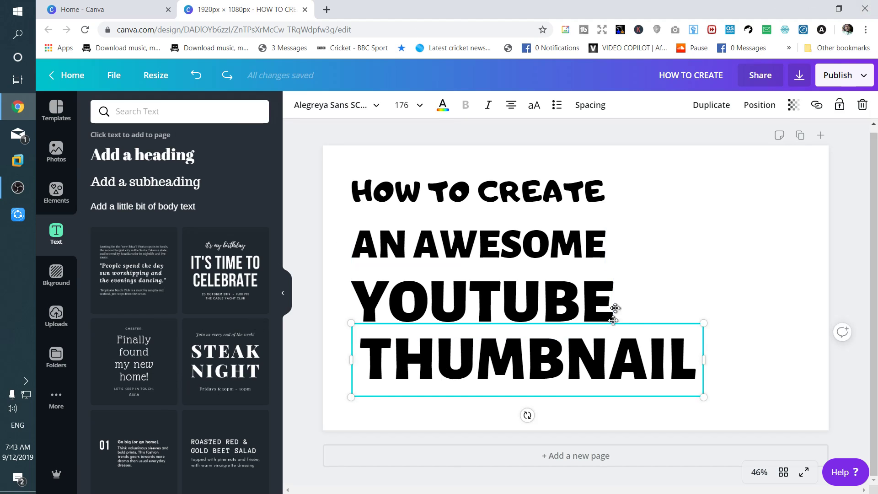
{"action": "left_click", "coordinate": [364, 105]}
{"action": "scroll", "coordinate": [155, 213], "scroll_direction": "up", "scroll_amount": 15}
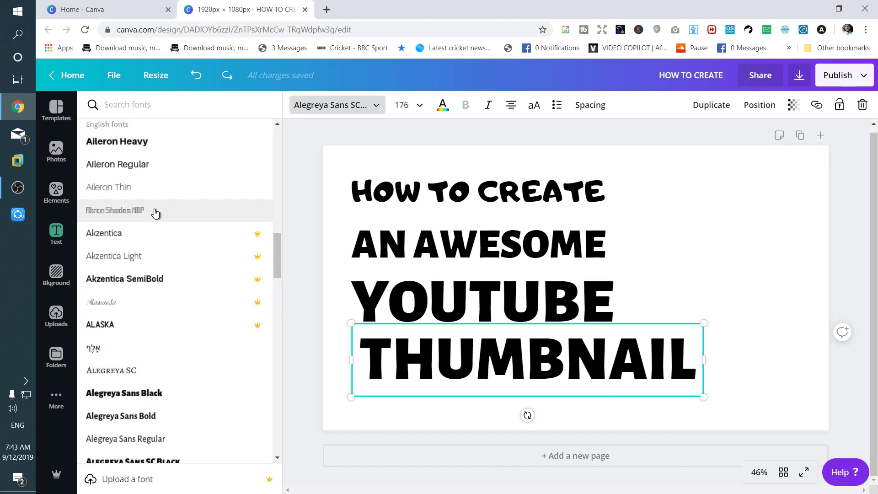
{"action": "scroll", "coordinate": [151, 244], "scroll_direction": "up", "scroll_amount": 4}
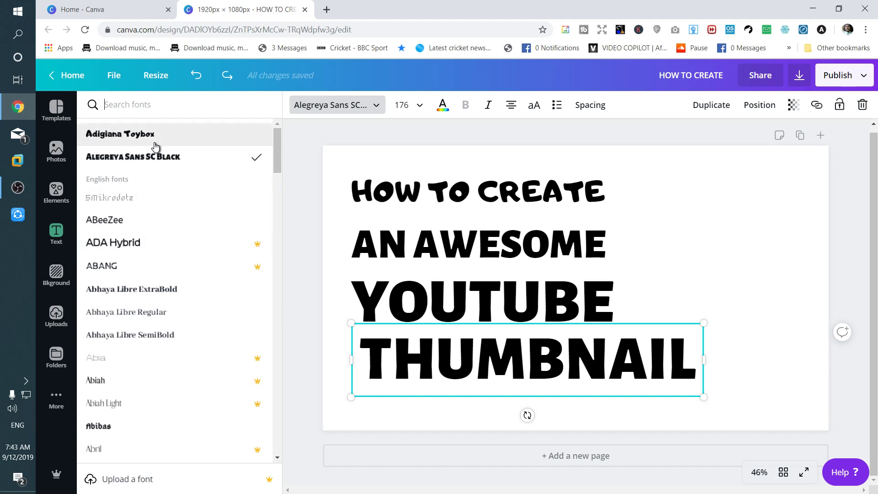
{"action": "left_click", "coordinate": [149, 140]}
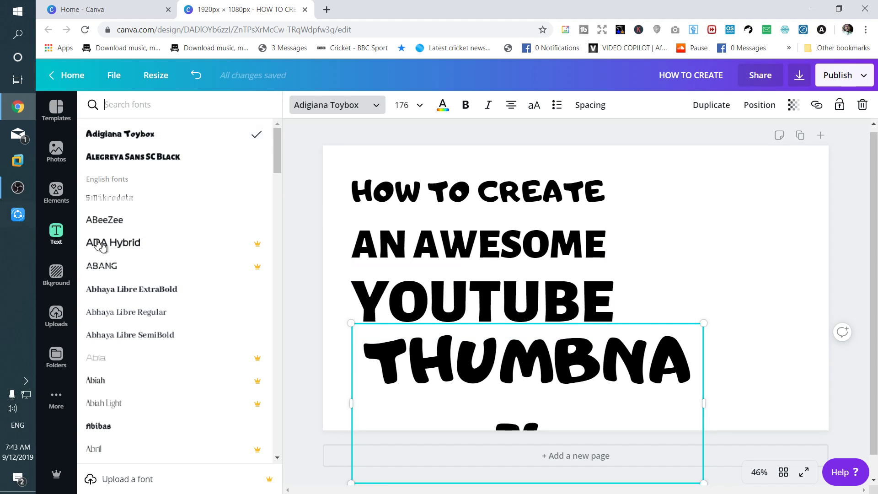
{"action": "scroll", "coordinate": [174, 250], "scroll_direction": "down", "scroll_amount": 5}
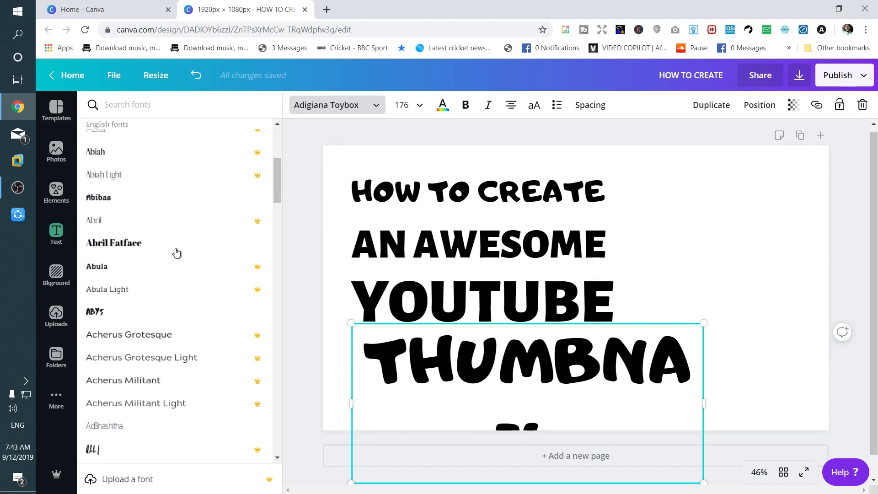
{"action": "left_click", "coordinate": [147, 313]}
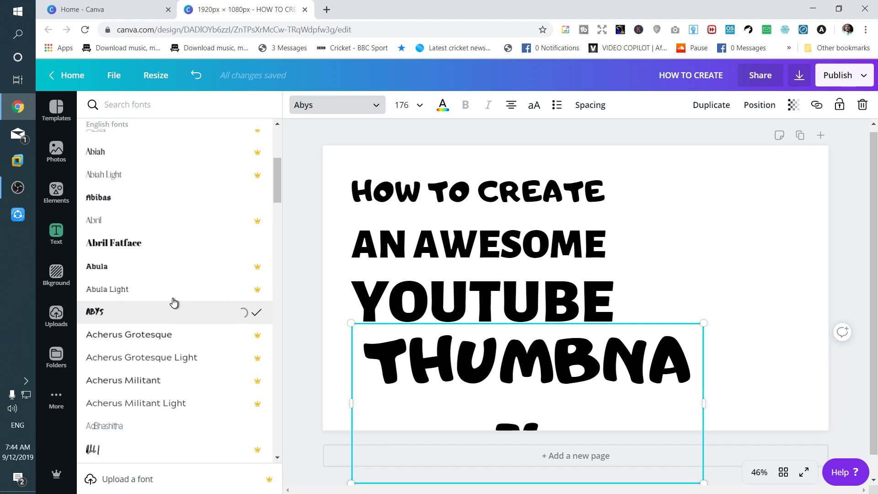
{"action": "left_click_drag", "start_coordinate": [585, 354], "coordinate": [522, 370]}
{"action": "left_click", "coordinate": [691, 244]}
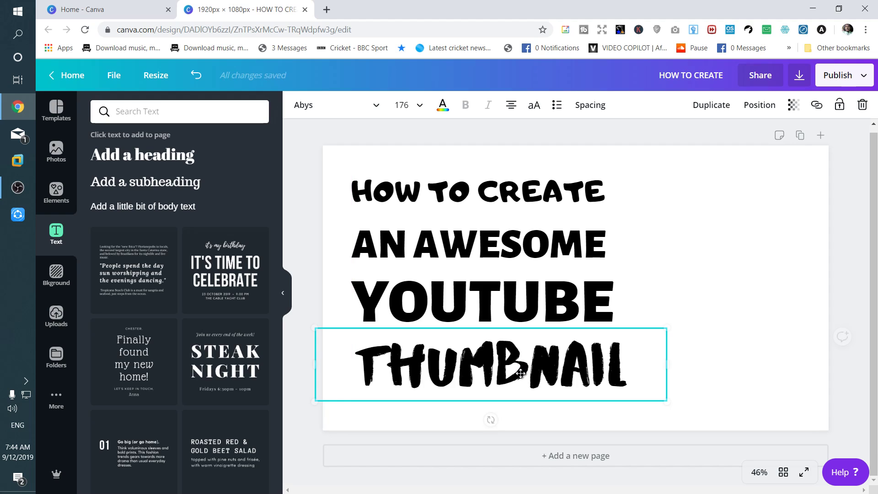
Try the colourful sequins texture and the green plant photo as the page background
{"action": "left_click", "coordinate": [51, 283]}
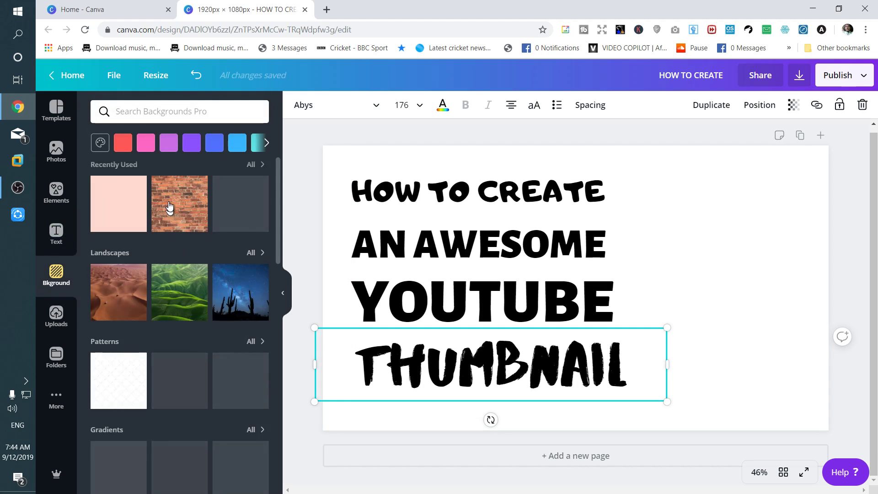
{"action": "scroll", "coordinate": [157, 228], "scroll_direction": "down", "scroll_amount": 5}
{"action": "scroll", "coordinate": [158, 231], "scroll_direction": "down", "scroll_amount": 5}
{"action": "scroll", "coordinate": [199, 346], "scroll_direction": "down", "scroll_amount": 5}
{"action": "scroll", "coordinate": [206, 336], "scroll_direction": "up", "scroll_amount": 5}
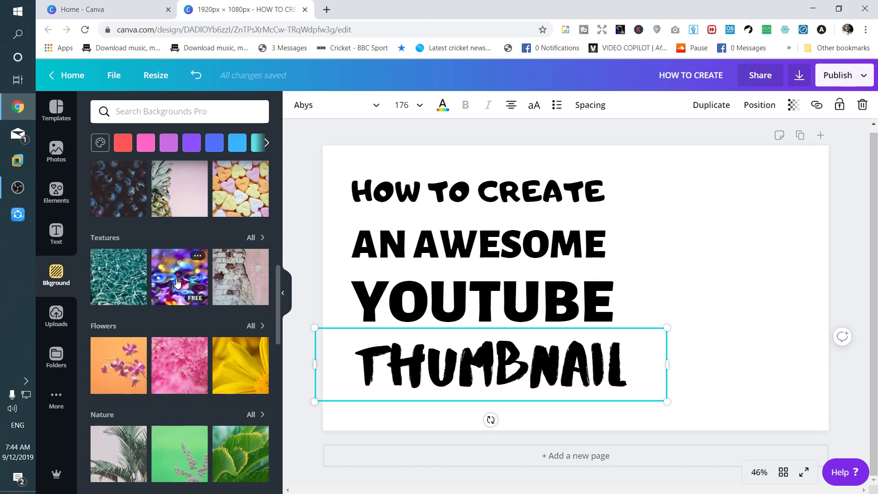
{"action": "left_click", "coordinate": [178, 283]}
{"action": "scroll", "coordinate": [179, 271], "scroll_direction": "down", "scroll_amount": 4}
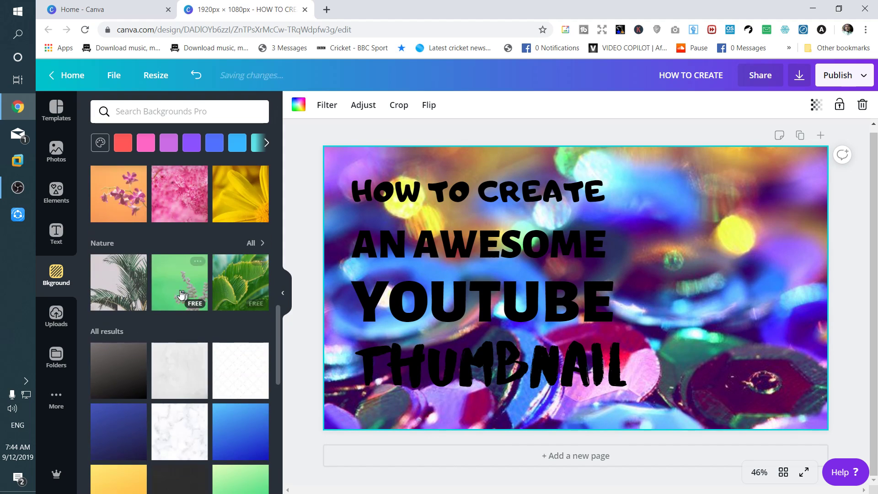
{"action": "left_click", "coordinate": [165, 289]}
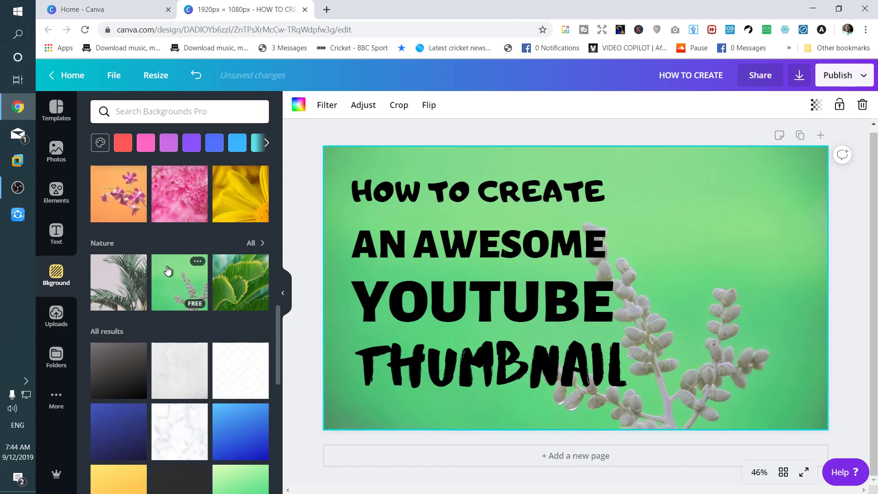
Set the page background to the free white marble texture with grey veins
{"action": "scroll", "coordinate": [224, 284], "scroll_direction": "down", "scroll_amount": 3}
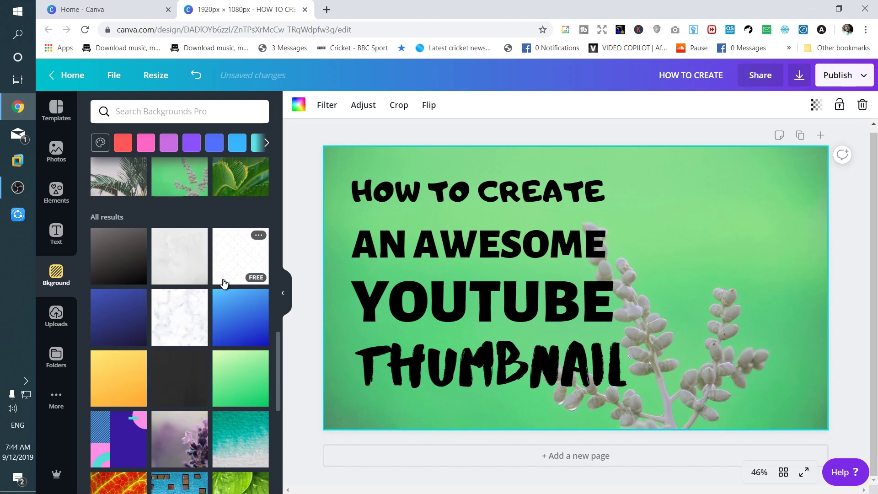
{"action": "scroll", "coordinate": [224, 283], "scroll_direction": "up", "scroll_amount": 1}
{"action": "scroll", "coordinate": [224, 283], "scroll_direction": "down", "scroll_amount": 4}
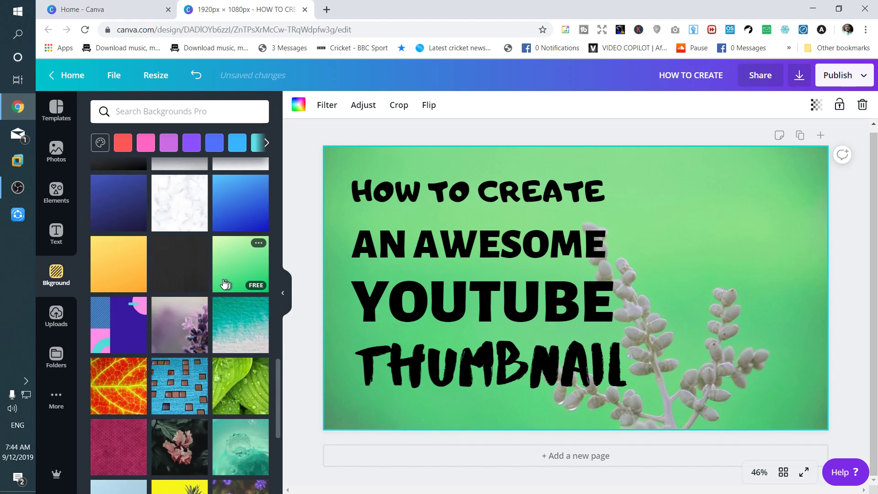
{"action": "scroll", "coordinate": [224, 283], "scroll_direction": "up", "scroll_amount": 1}
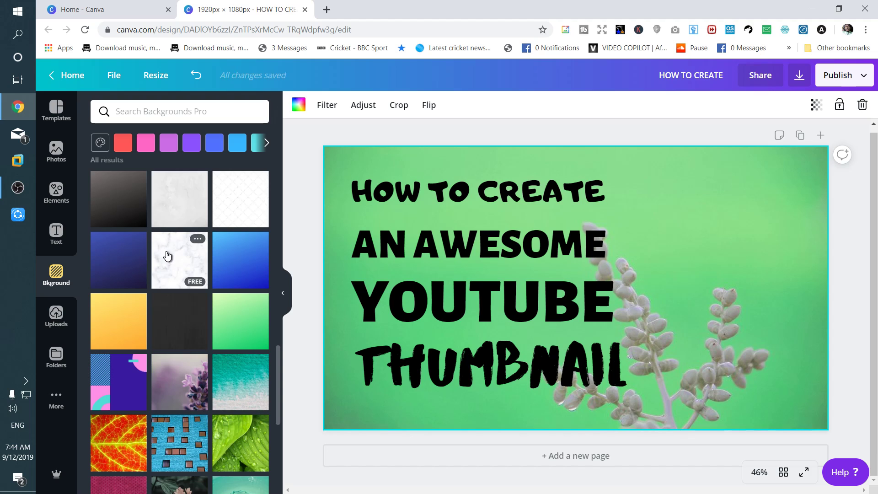
{"action": "left_click", "coordinate": [167, 256]}
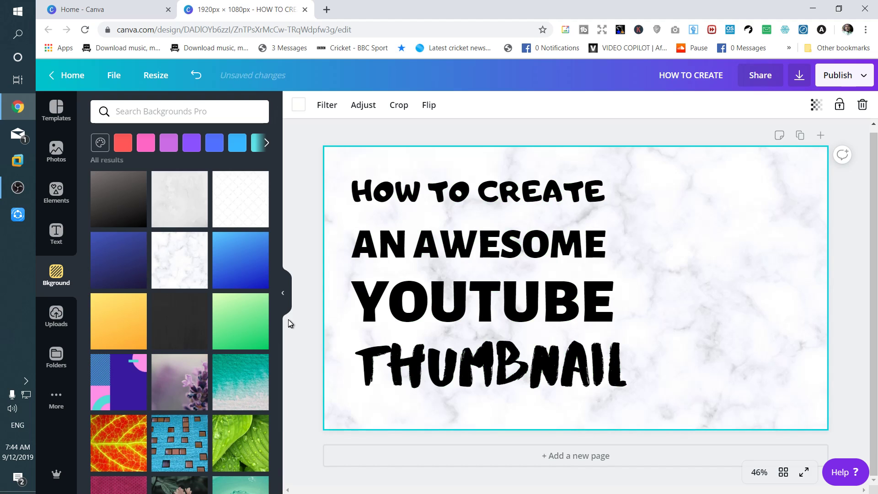
Try the yellow wooden planks and the dark galaxy as page background, and reapply the white marble
{"action": "scroll", "coordinate": [227, 293], "scroll_direction": "down", "scroll_amount": 6}
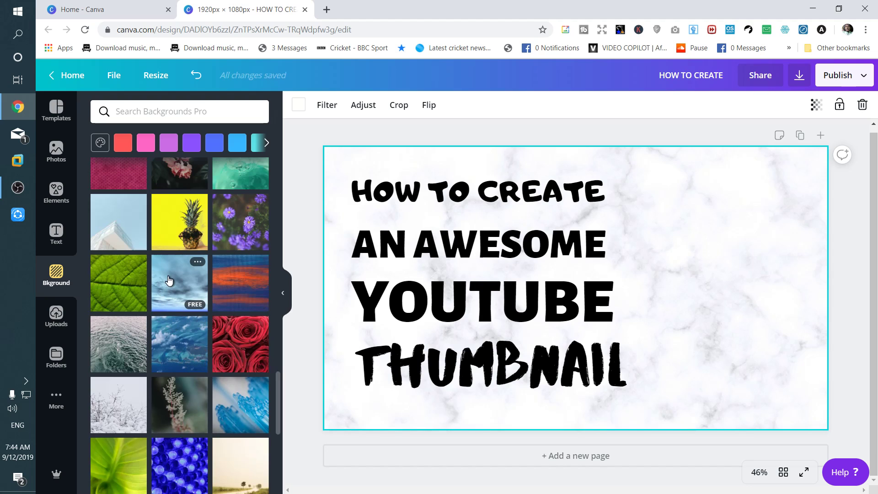
{"action": "scroll", "coordinate": [223, 274], "scroll_direction": "down", "scroll_amount": 5}
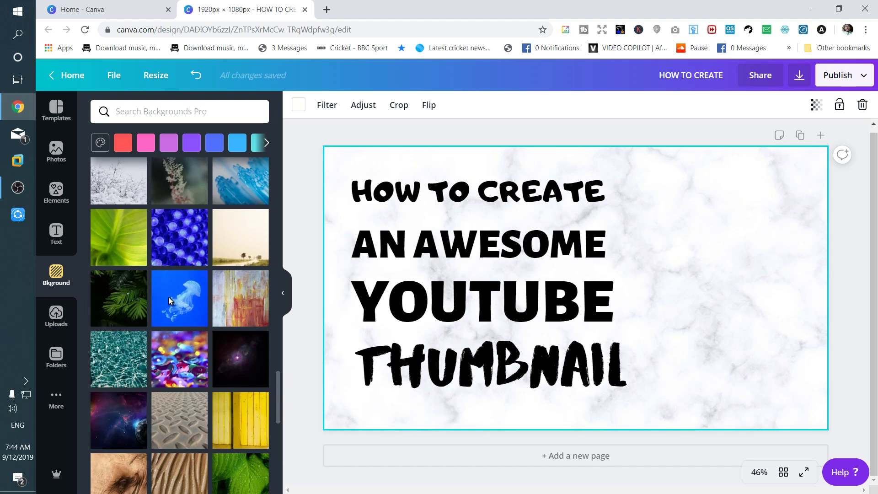
{"action": "left_click", "coordinate": [256, 427]}
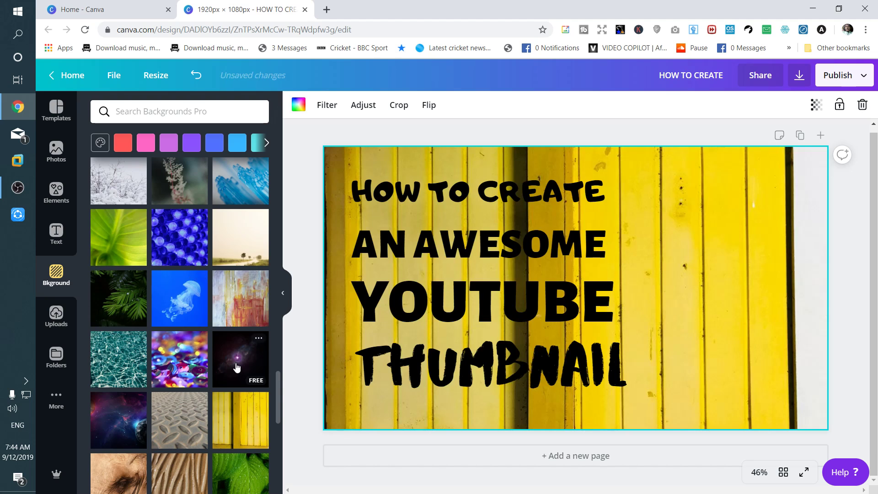
{"action": "left_click", "coordinate": [237, 367]}
{"action": "scroll", "coordinate": [187, 329], "scroll_direction": "down", "scroll_amount": 4}
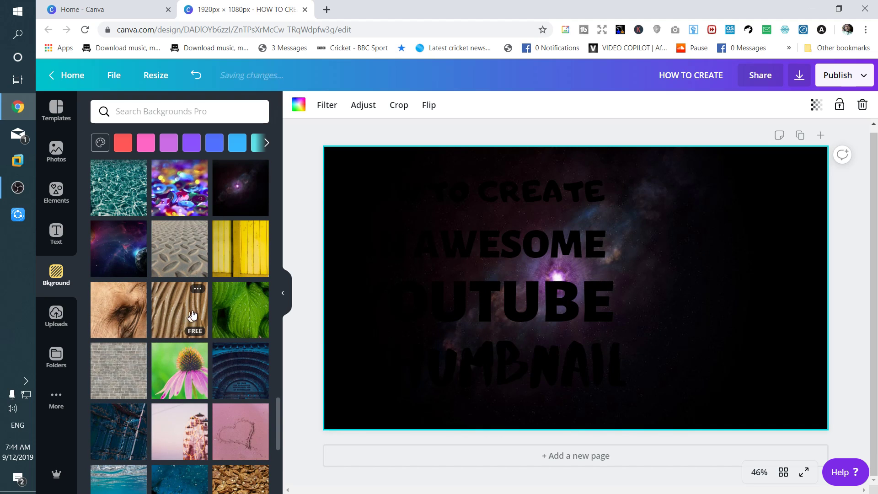
{"action": "scroll", "coordinate": [187, 325], "scroll_direction": "down", "scroll_amount": 10}
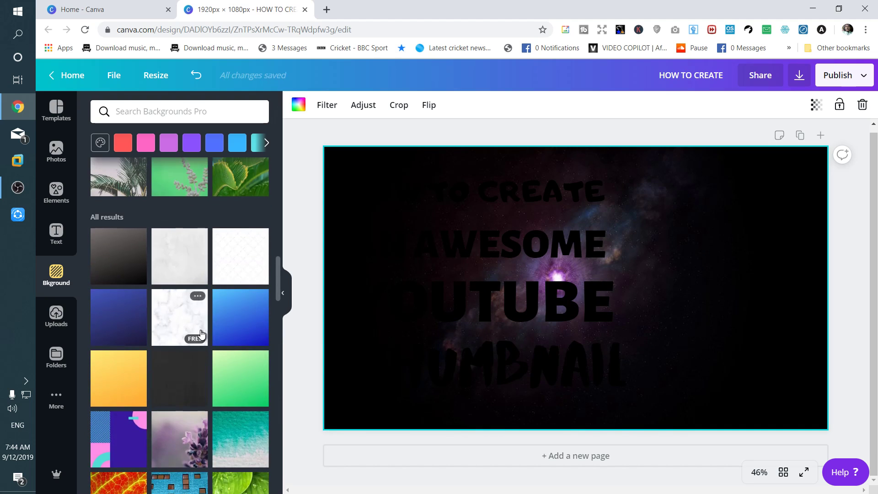
{"action": "left_click", "coordinate": [178, 313]}
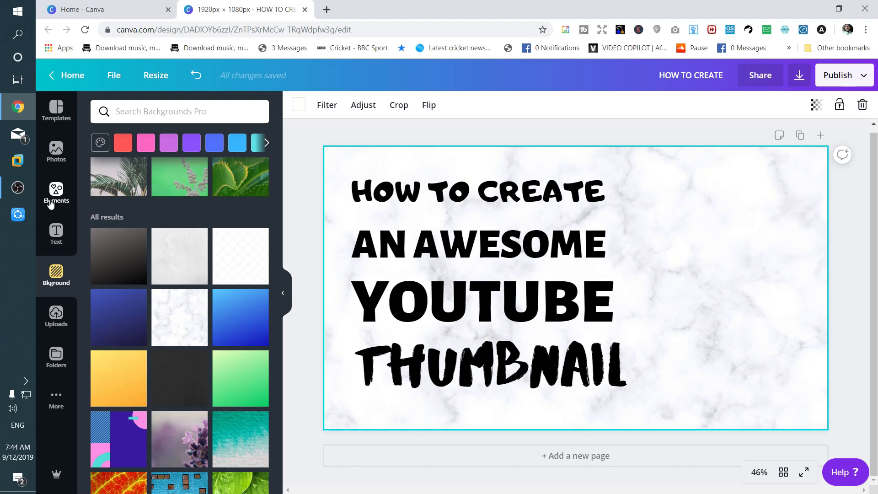
Search the elements library for "arrow" using the recent search term
{"action": "left_click", "coordinate": [54, 196]}
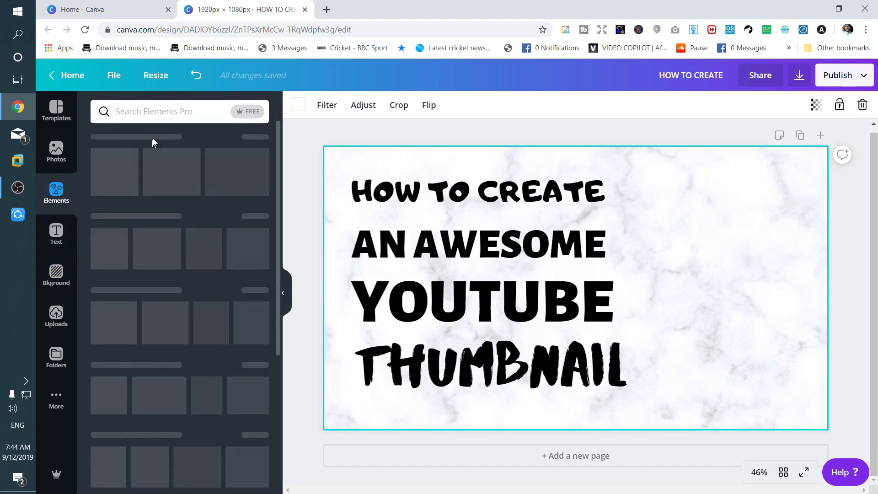
{"action": "right_click", "coordinate": [173, 183]}
{"action": "scroll", "coordinate": [119, 197], "scroll_direction": "down", "scroll_amount": 1}
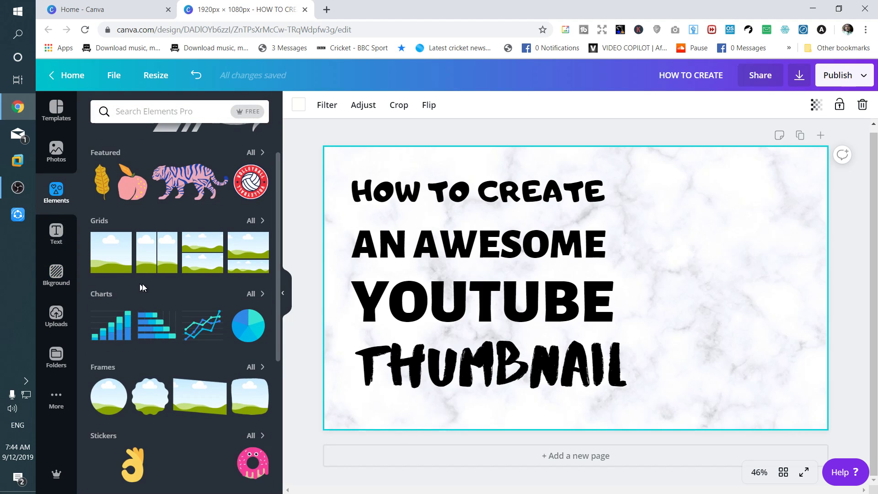
{"action": "scroll", "coordinate": [184, 279], "scroll_direction": "up", "scroll_amount": 2}
{"action": "scroll", "coordinate": [226, 262], "scroll_direction": "down", "scroll_amount": 6}
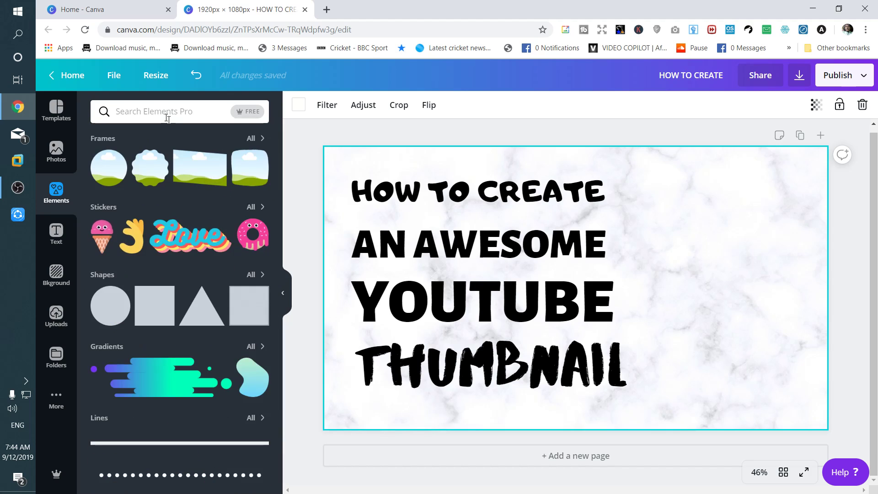
{"action": "left_click", "coordinate": [168, 118]}
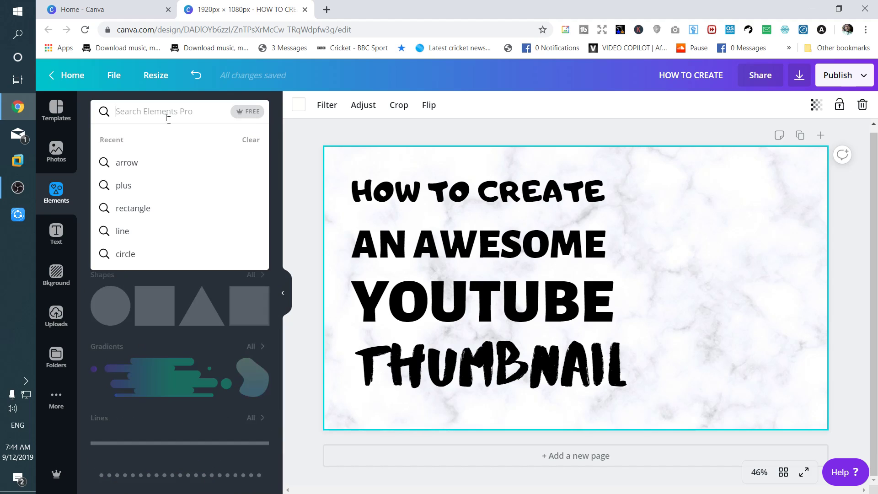
{"action": "left_click", "coordinate": [132, 166]}
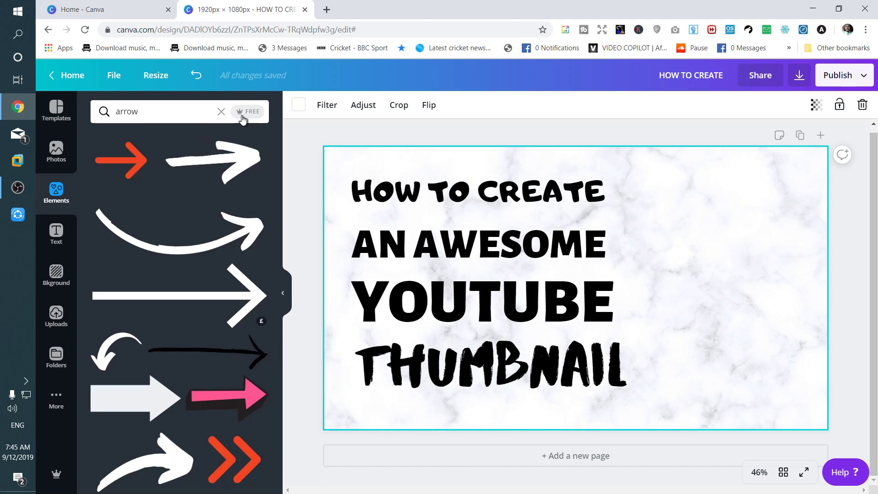
Add the curved teal 3D arrow with dashed outline and striped edge to the page
{"action": "scroll", "coordinate": [187, 218], "scroll_direction": "down", "scroll_amount": 7}
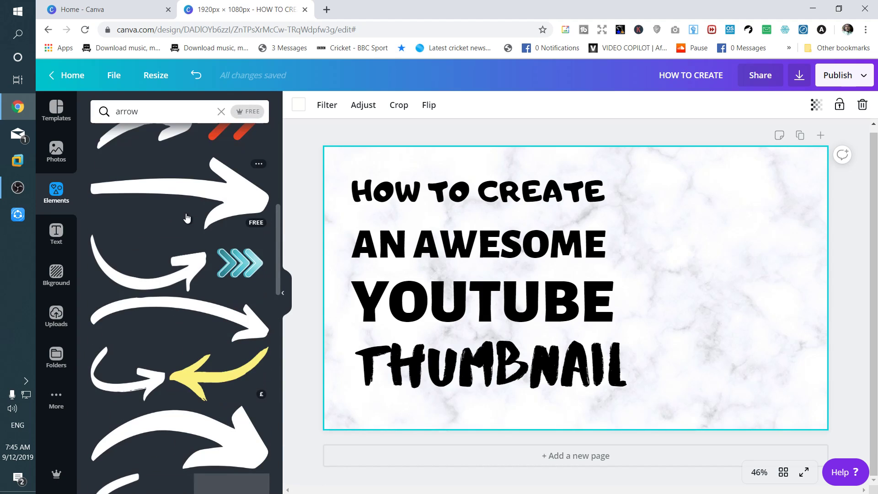
{"action": "scroll", "coordinate": [188, 218], "scroll_direction": "down", "scroll_amount": 8}
{"action": "scroll", "coordinate": [219, 320], "scroll_direction": "down", "scroll_amount": 3}
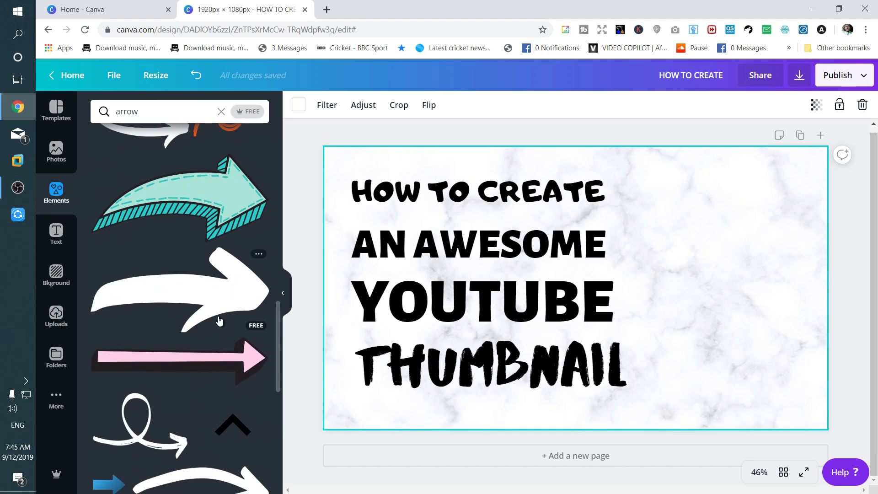
{"action": "left_click", "coordinate": [197, 209]}
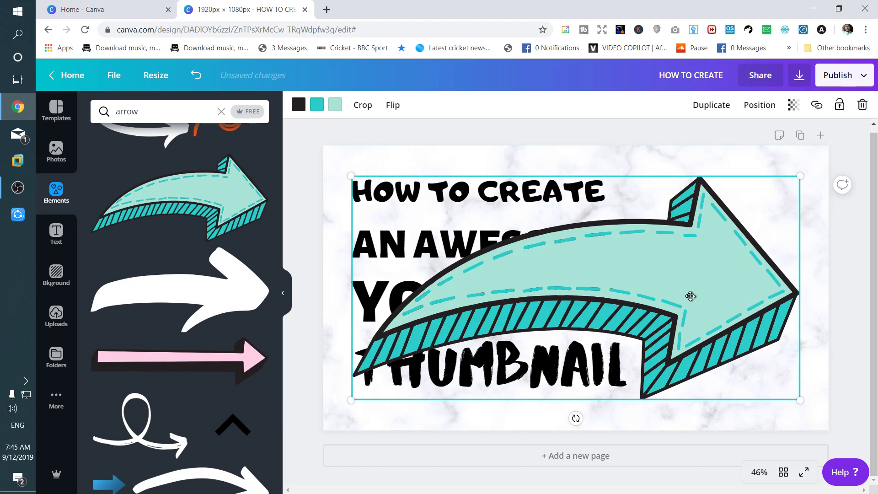
Shrink the teal arrow and rotate it to point downward in the empty area to the right of the title text
{"action": "left_click_drag", "start_coordinate": [757, 376], "coordinate": [537, 267]}
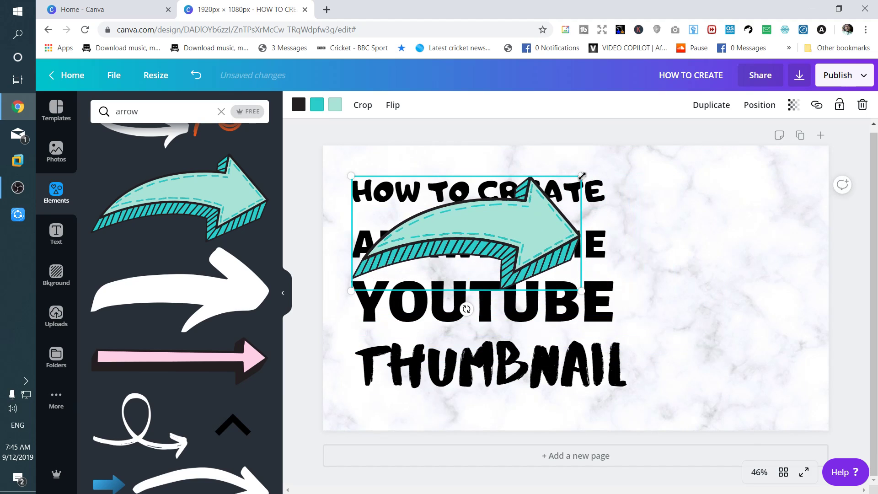
{"action": "left_click_drag", "start_coordinate": [588, 172], "coordinate": [506, 379]}
{"action": "left_click_drag", "start_coordinate": [501, 293], "coordinate": [727, 319]}
{"action": "left_click_drag", "start_coordinate": [750, 416], "coordinate": [709, 317]}
{"action": "left_click_drag", "start_coordinate": [713, 253], "coordinate": [728, 255]}
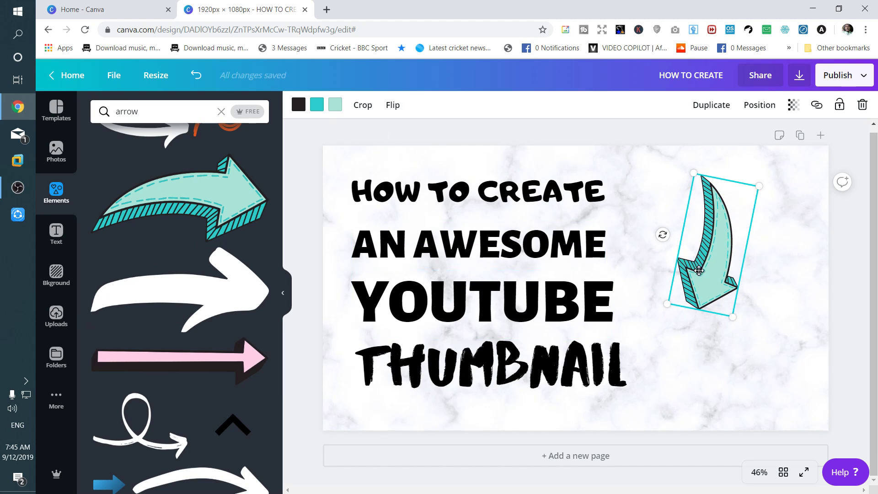
{"action": "double_click", "coordinate": [715, 261]}
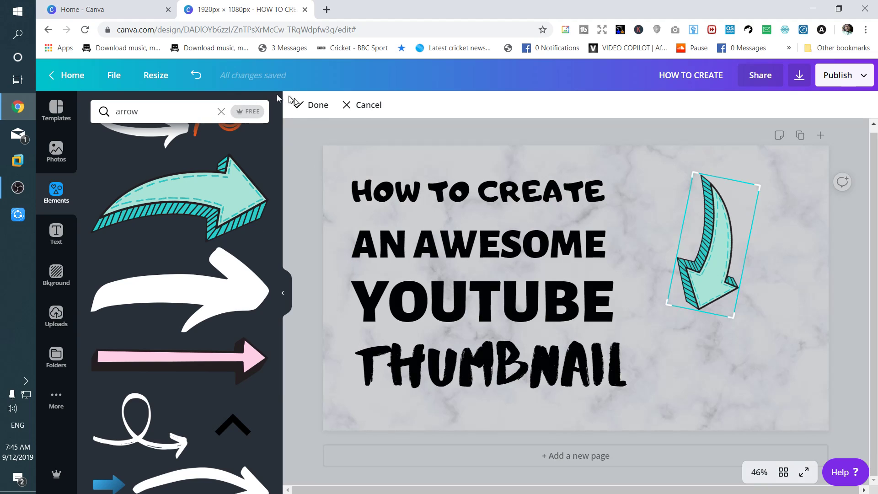
{"action": "left_click", "coordinate": [359, 105]}
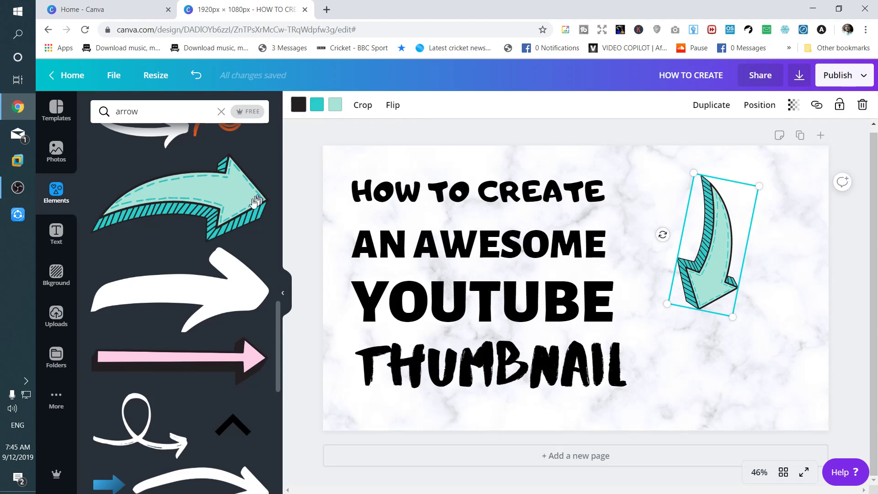
Try teal and off-white on the arrow's black outline, then recolour both the outline and the teal striped edge orange
{"action": "left_click", "coordinate": [298, 106]}
{"action": "left_click", "coordinate": [204, 160]}
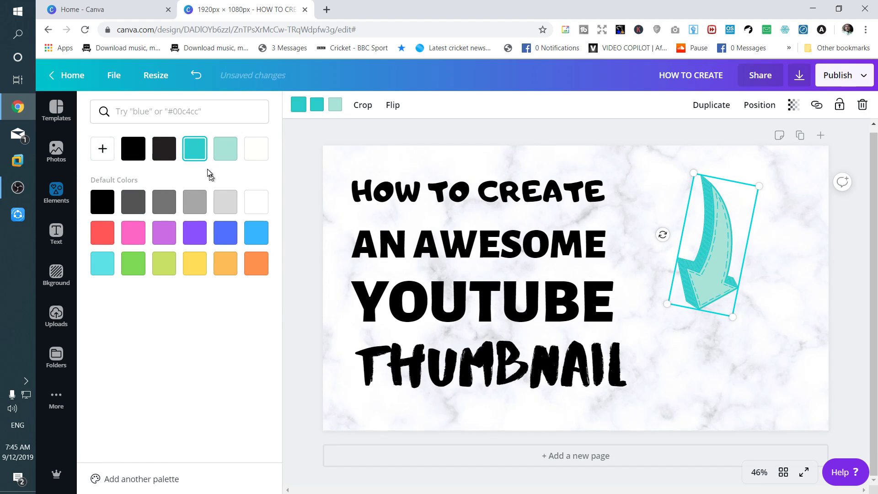
{"action": "left_click", "coordinate": [257, 151]}
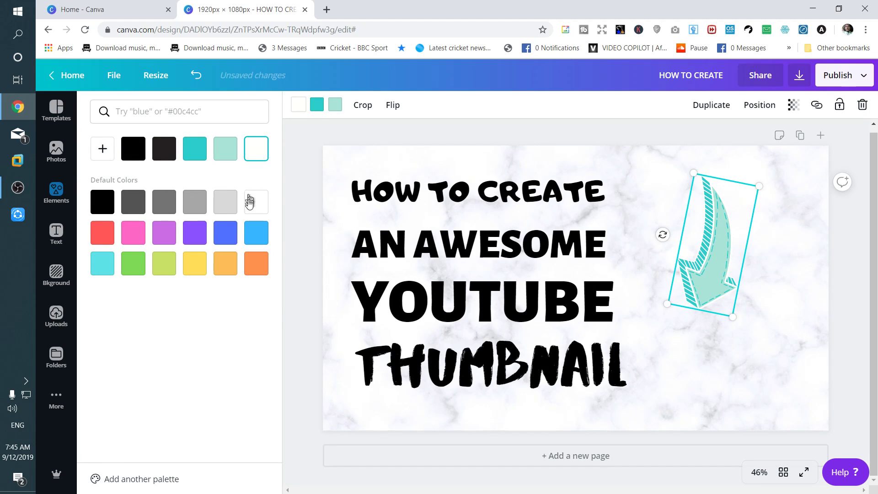
{"action": "left_click", "coordinate": [256, 262]}
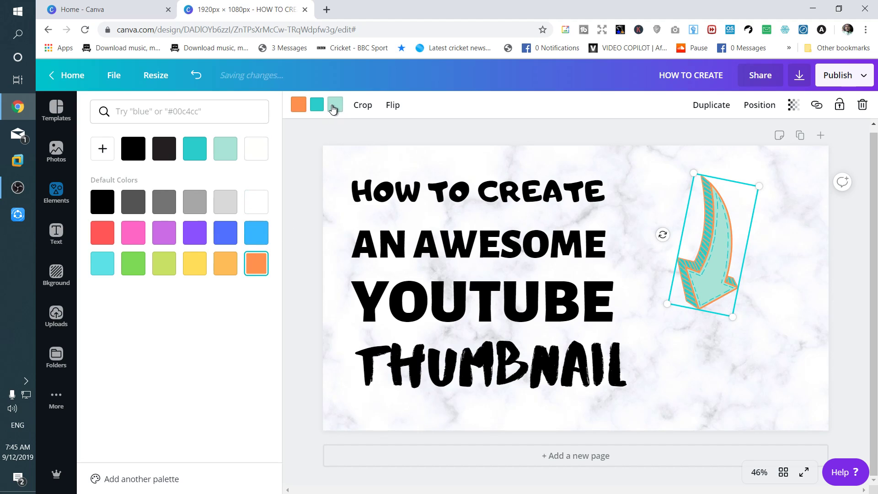
{"action": "left_click", "coordinate": [319, 106]}
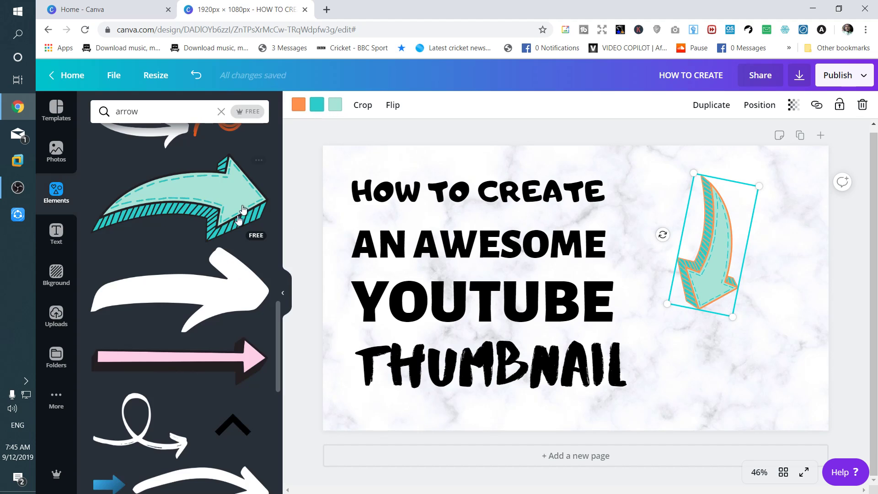
{"action": "left_click", "coordinate": [319, 105]}
{"action": "left_click", "coordinate": [226, 156]}
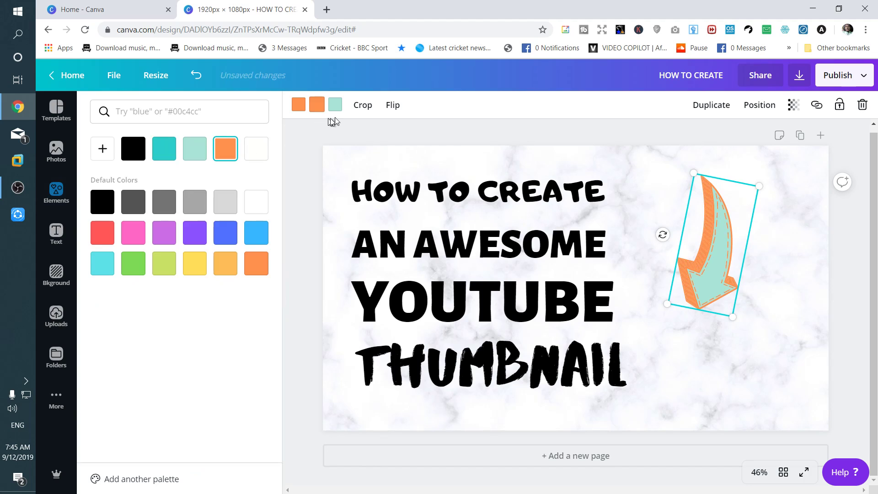
Try blue and lime as the arrow's light teal face colour and settle on yellow
{"action": "left_click", "coordinate": [339, 108]}
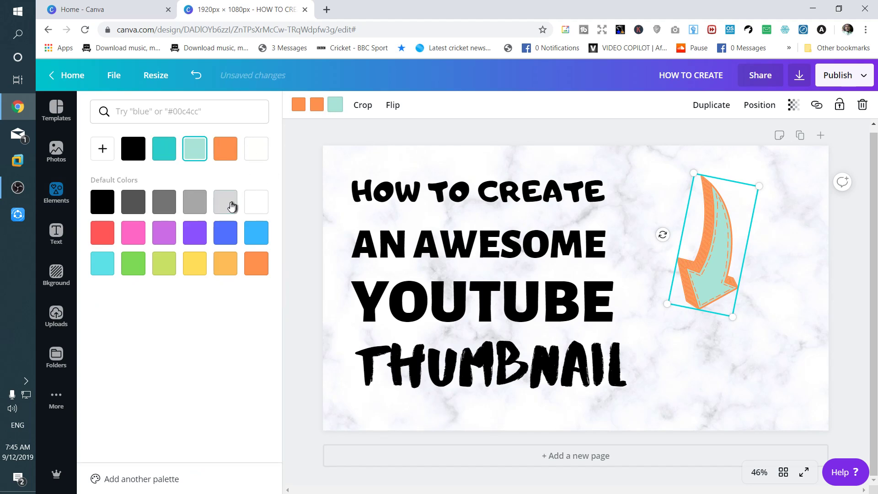
{"action": "left_click", "coordinate": [196, 234]}
{"action": "left_click", "coordinate": [235, 238]}
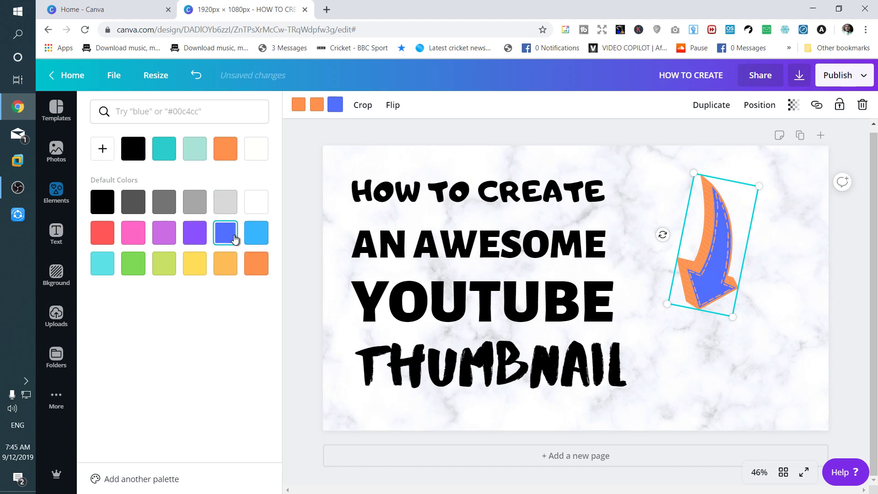
{"action": "left_click", "coordinate": [128, 270]}
{"action": "left_click", "coordinate": [161, 272]}
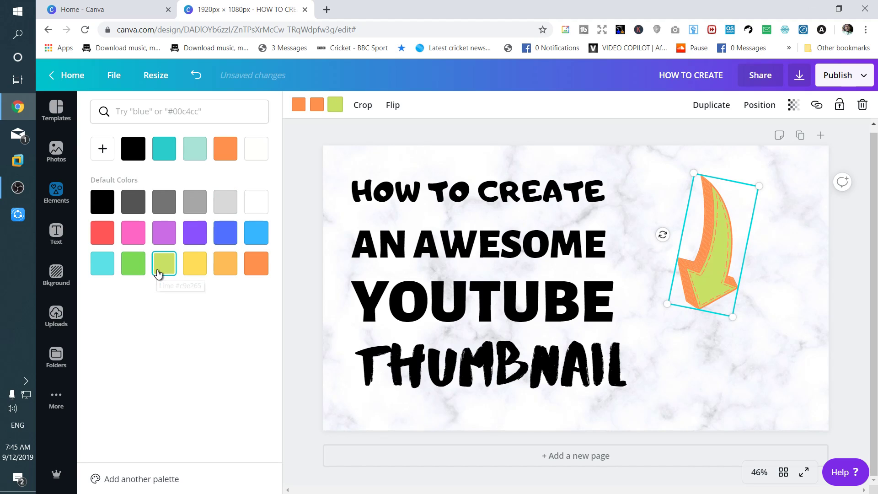
{"action": "left_click", "coordinate": [201, 270]}
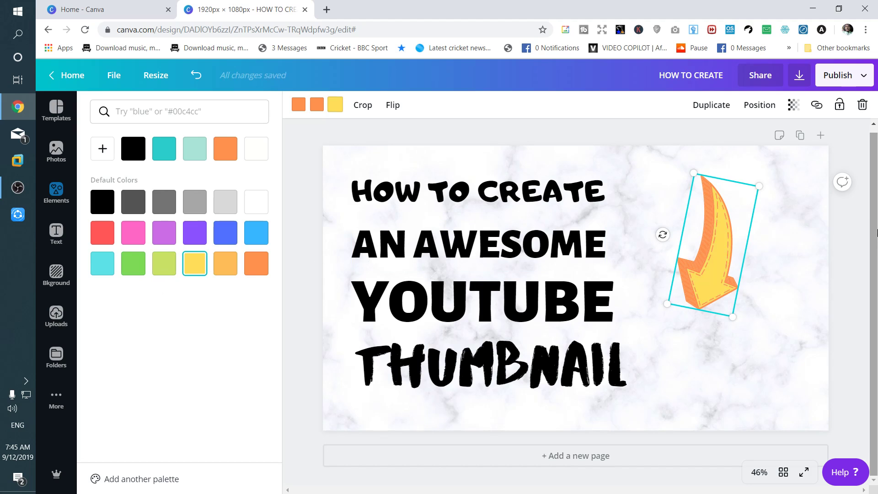
Move the arrow slightly toward the page's upper right corner
{"action": "left_click", "coordinate": [762, 251]}
{"action": "left_click", "coordinate": [727, 244]}
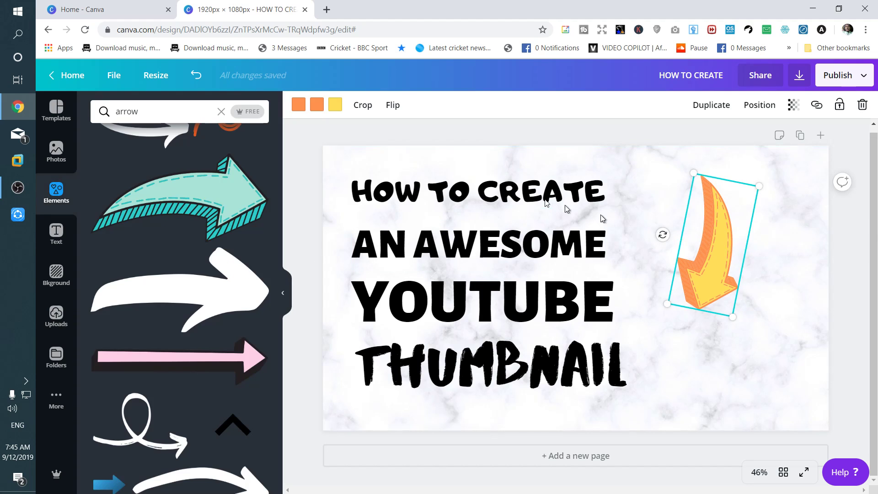
{"action": "left_click_drag", "start_coordinate": [689, 223], "coordinate": [731, 231]}
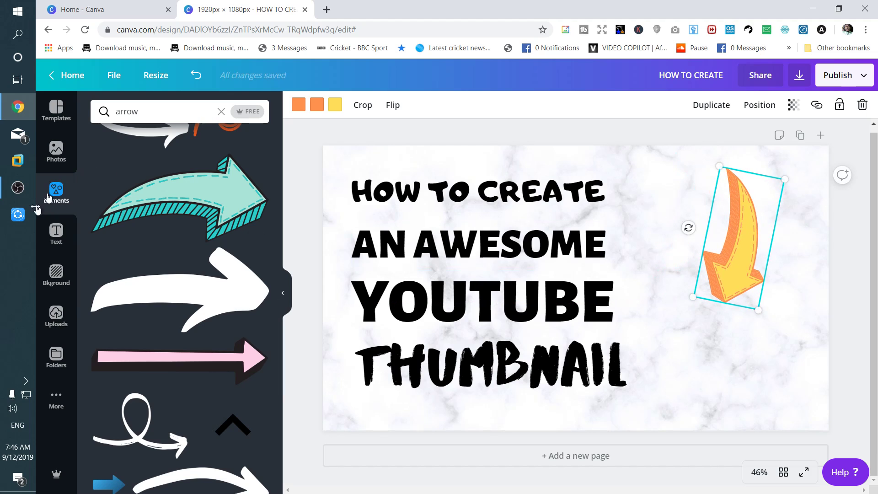
Add the red Subscribe image from the uploads, shrink it and place it beneath the arrow beside the THUMBNAIL line
{"action": "left_click", "coordinate": [60, 320]}
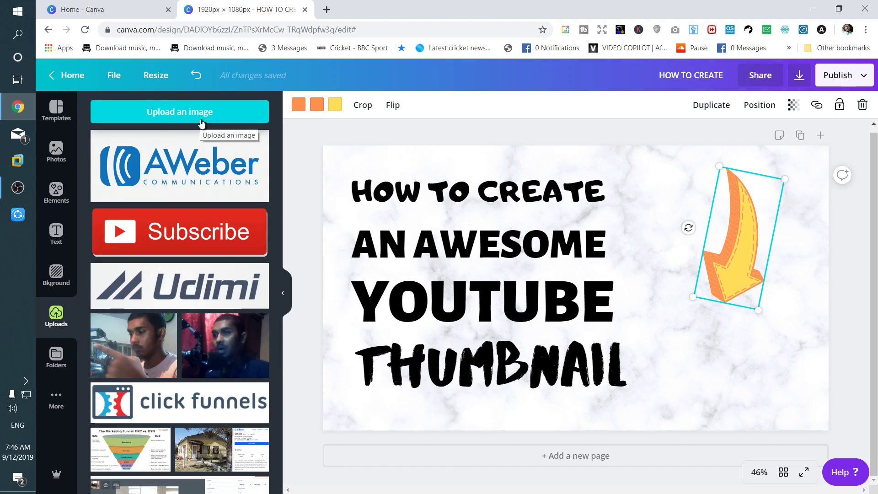
{"action": "left_click", "coordinate": [178, 245]}
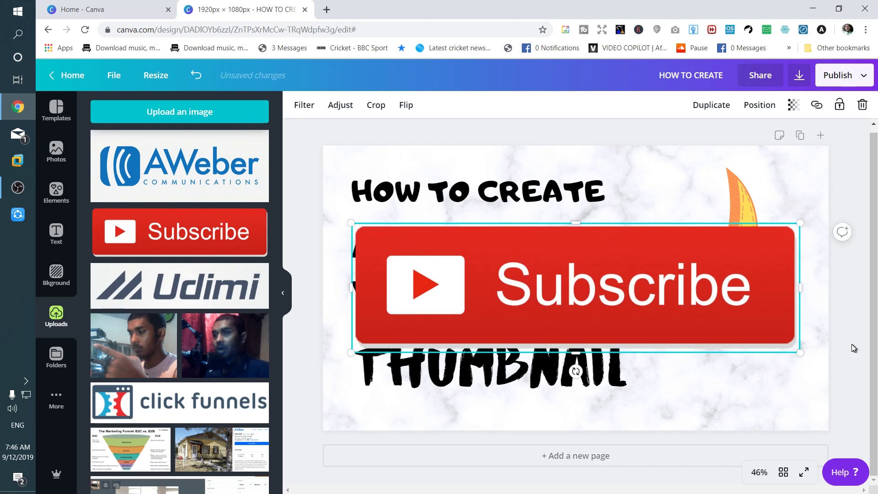
{"action": "left_click_drag", "start_coordinate": [800, 352], "coordinate": [531, 274]}
{"action": "left_click_drag", "start_coordinate": [457, 238], "coordinate": [744, 355]}
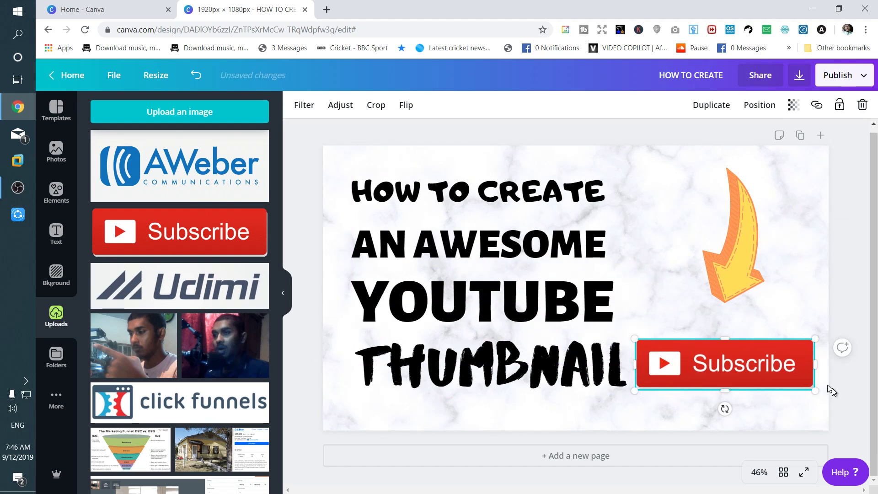
{"action": "left_click_drag", "start_coordinate": [818, 390], "coordinate": [770, 369]}
Rotate the arrow so it points diagonally down toward the Subscribe button and position it beside the title text
{"action": "left_click", "coordinate": [764, 251]}
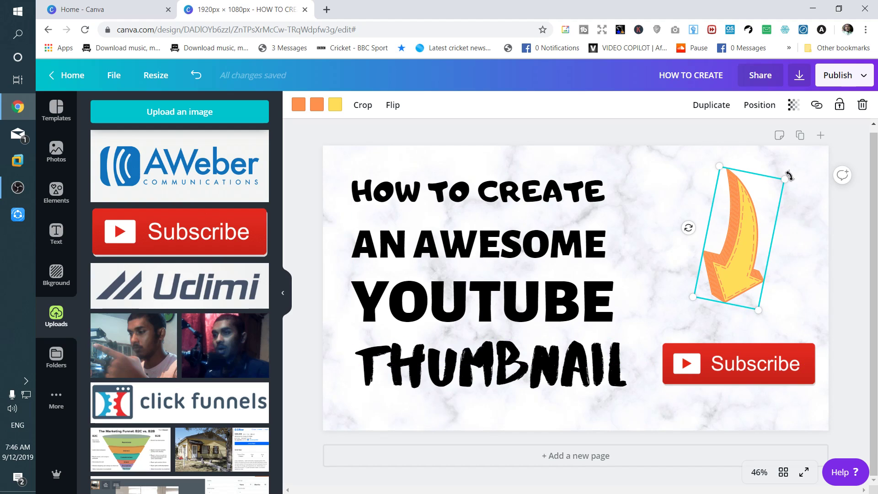
{"action": "left_click_drag", "start_coordinate": [729, 178], "coordinate": [730, 180]}
{"action": "left_click_drag", "start_coordinate": [756, 239], "coordinate": [707, 239]}
{"action": "left_click_drag", "start_coordinate": [704, 338], "coordinate": [703, 341]}
{"action": "left_click", "coordinate": [443, 205]}
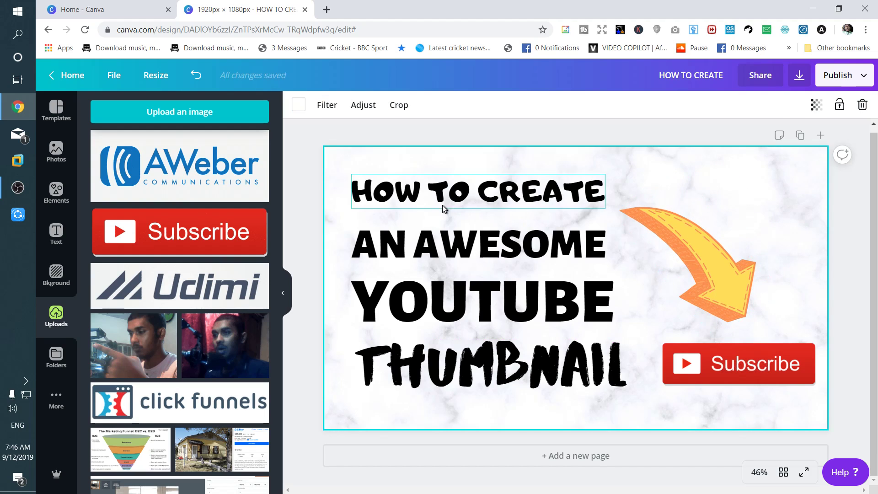
Recolour the "HOW TO CREATE" text dark gray
{"action": "left_click", "coordinate": [440, 190]}
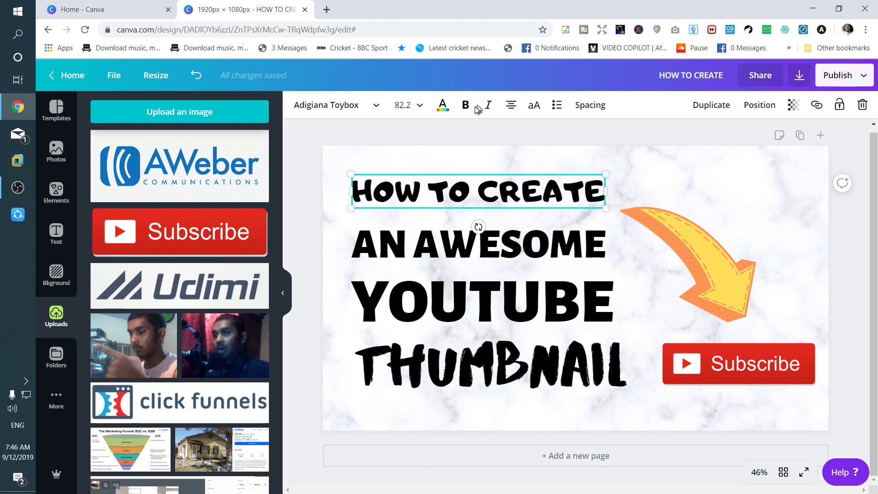
{"action": "left_click", "coordinate": [443, 105]}
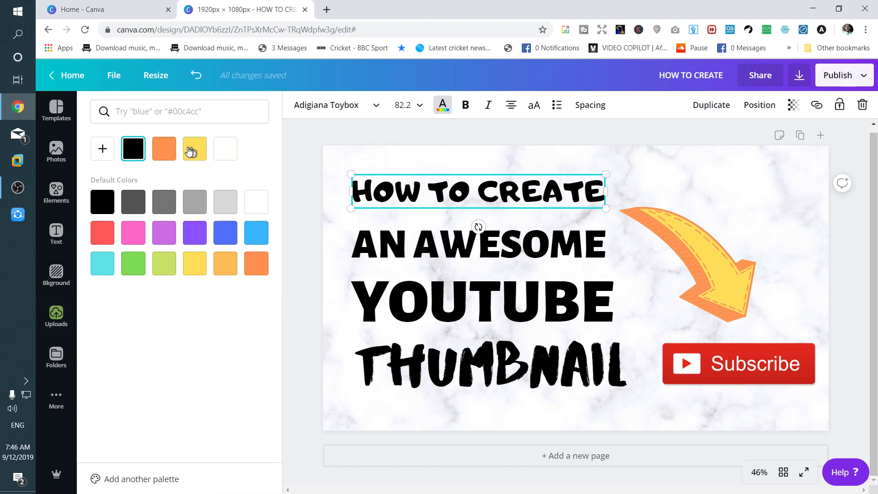
{"action": "left_click", "coordinate": [130, 206]}
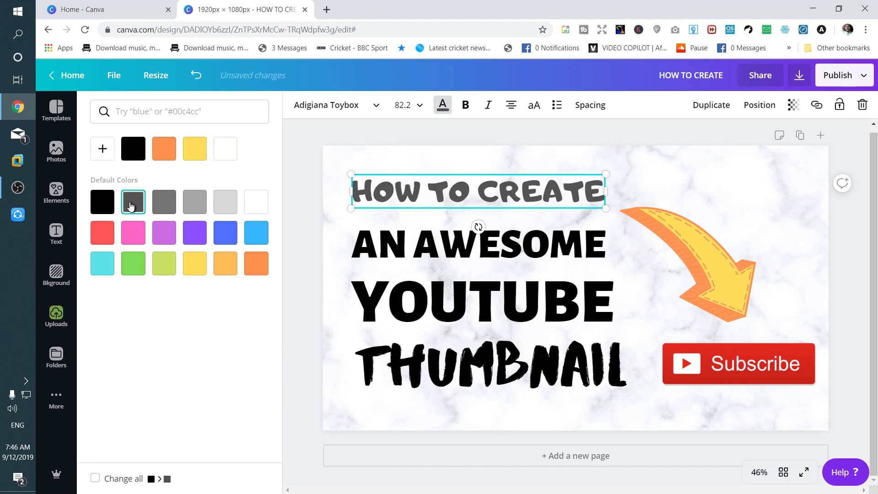
Try orange on the "AN AWESOME" text and settle on purple
{"action": "left_click", "coordinate": [565, 259]}
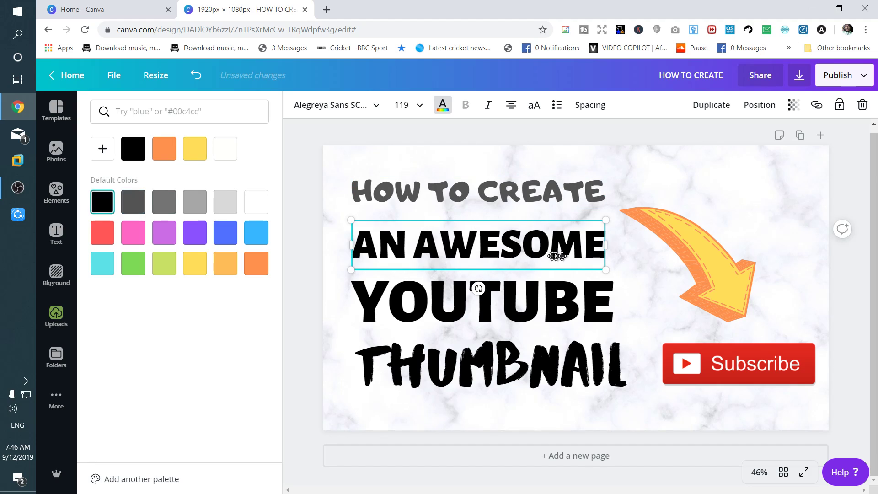
{"action": "left_click", "coordinate": [257, 262]}
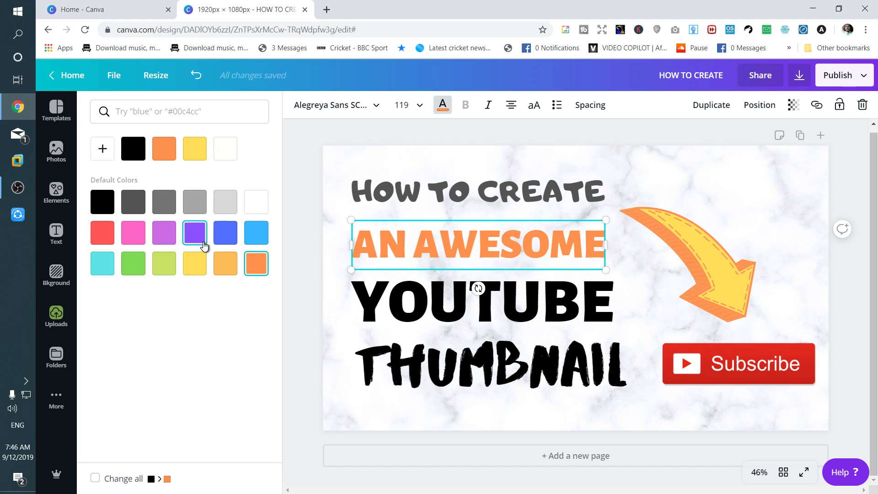
{"action": "left_click", "coordinate": [204, 246]}
Recolour the "YOUTUBE" text red
{"action": "double_click", "coordinate": [561, 280]}
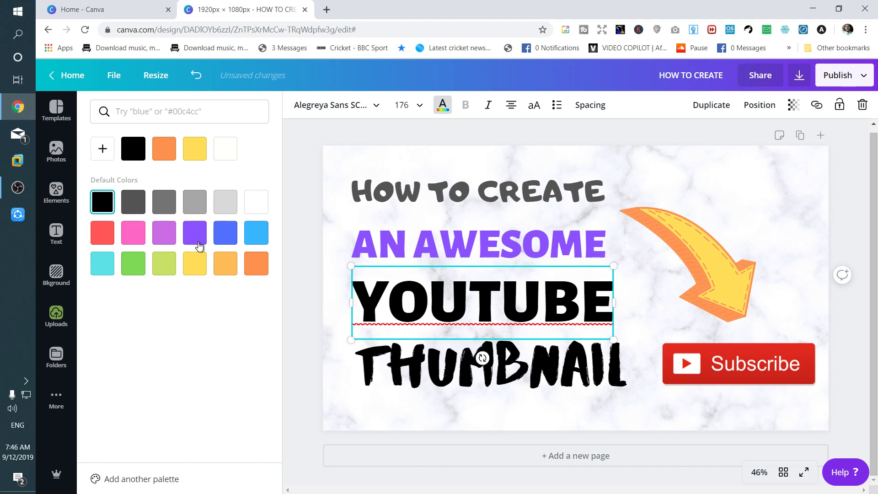
{"action": "left_click", "coordinate": [285, 239]}
{"action": "left_click", "coordinate": [428, 297]}
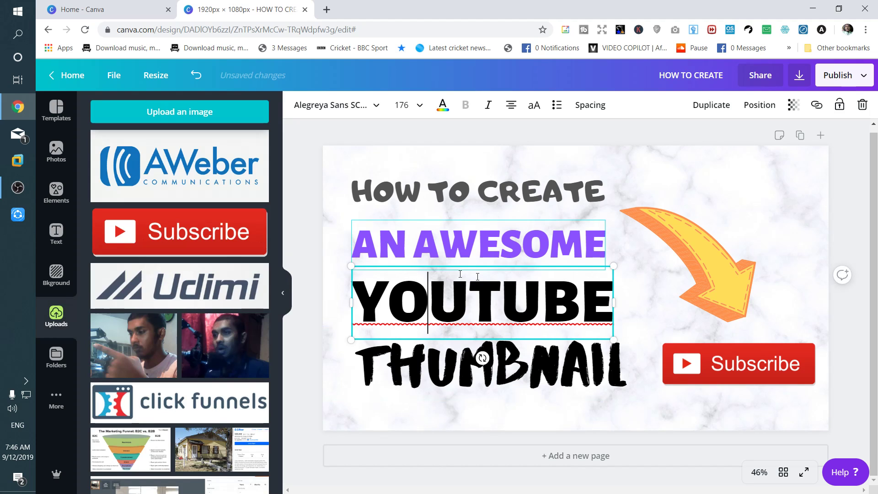
{"action": "left_click", "coordinate": [668, 252]}
{"action": "left_click", "coordinate": [588, 297]}
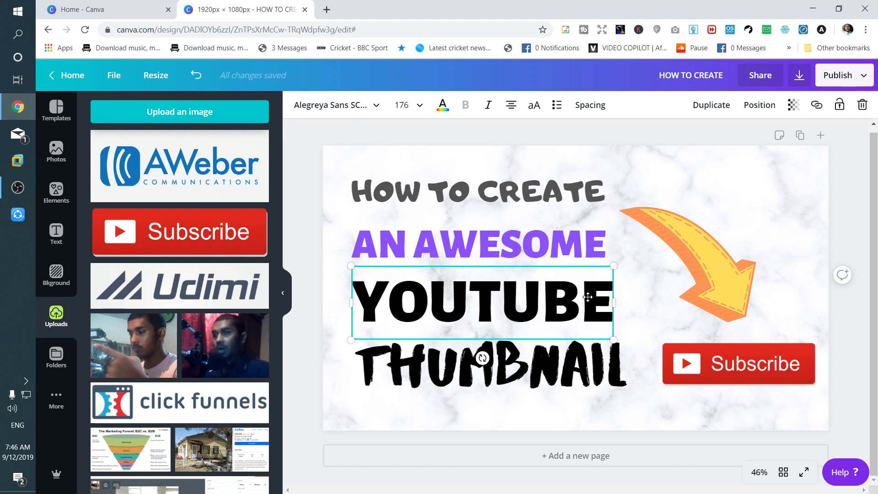
{"action": "left_click", "coordinate": [452, 105]}
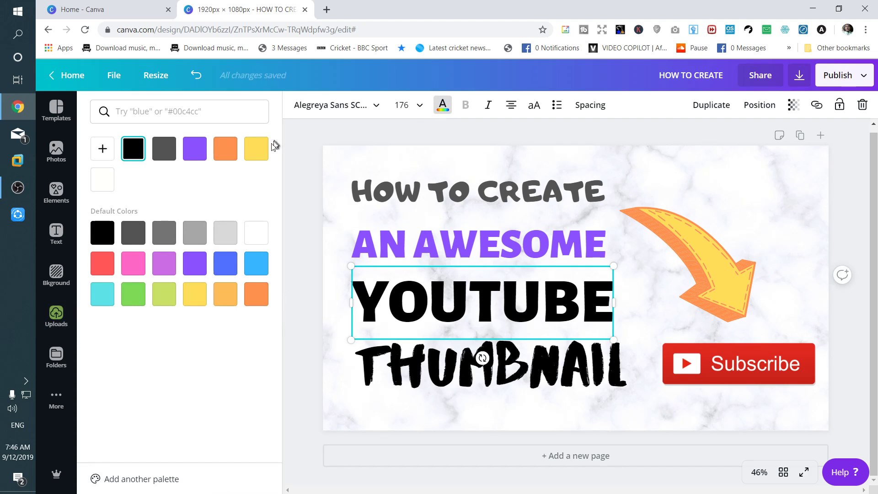
{"action": "left_click", "coordinate": [106, 264]}
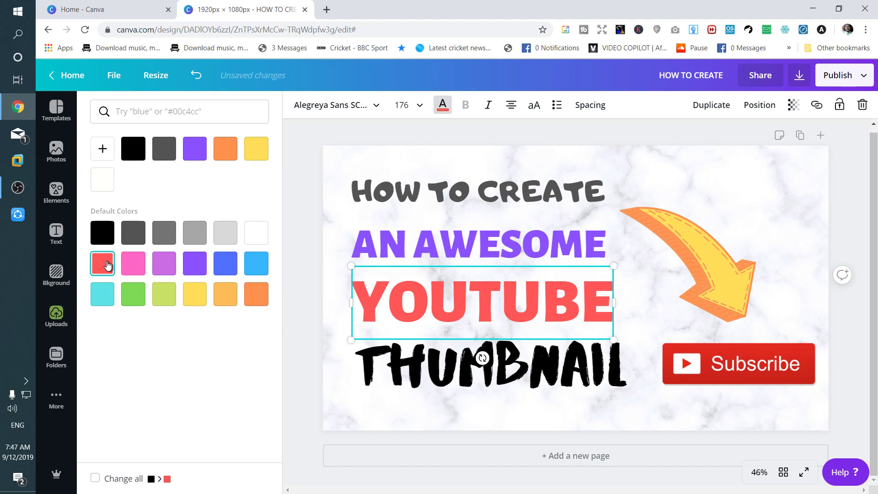
Try medium gray on the "THUMBNAIL" text and settle on dark gray
{"action": "left_click", "coordinate": [438, 371]}
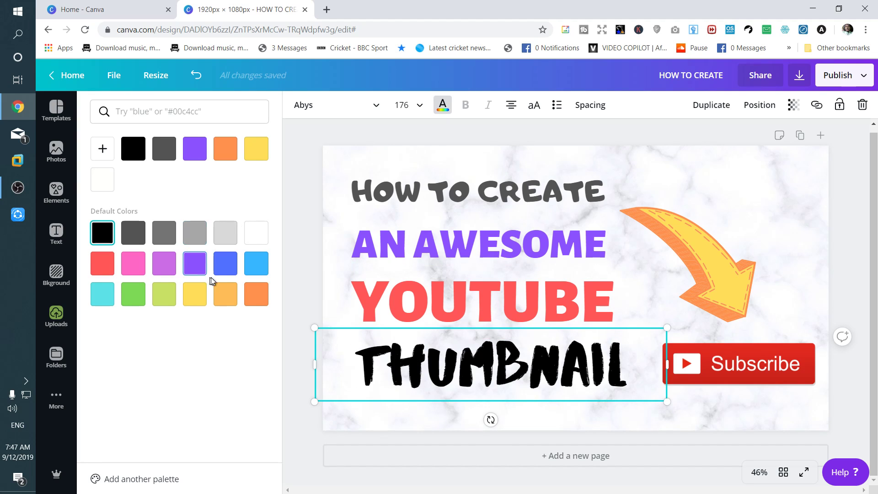
{"action": "left_click", "coordinate": [165, 234]}
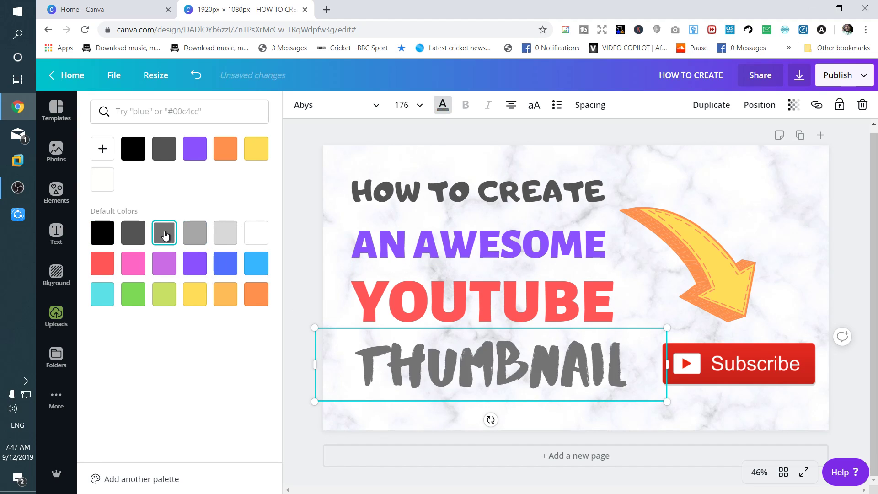
{"action": "left_click", "coordinate": [133, 232]}
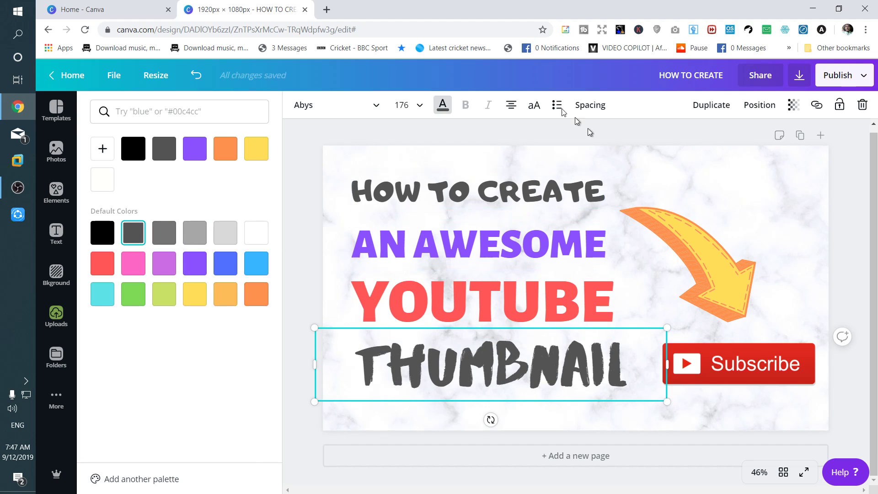
Try left and right alignment on the "THUMBNAIL" text, turn on uppercase and return it to centre alignment
{"action": "double_click", "coordinate": [503, 366]}
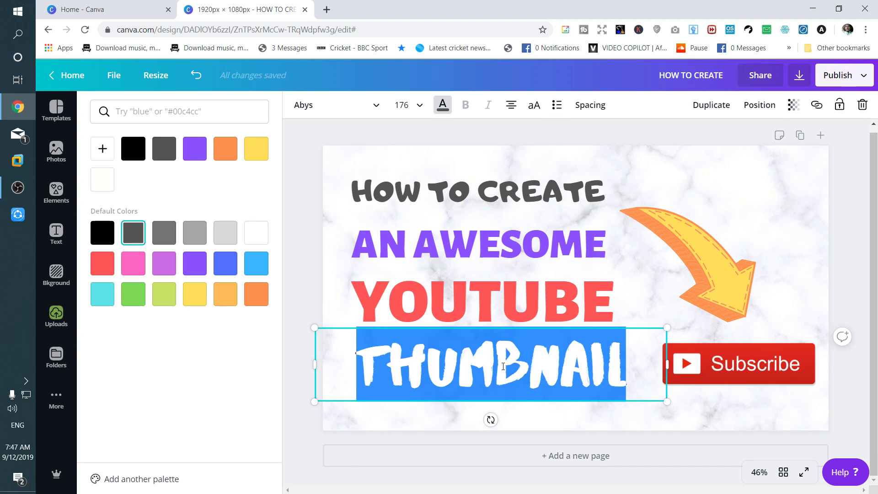
{"action": "left_click", "coordinate": [517, 106]}
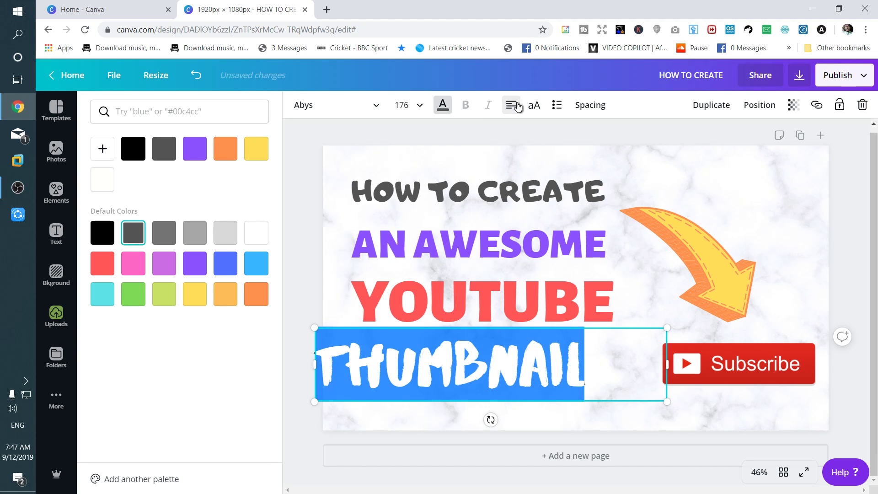
{"action": "left_click", "coordinate": [513, 105]}
{"action": "left_click", "coordinate": [512, 106]}
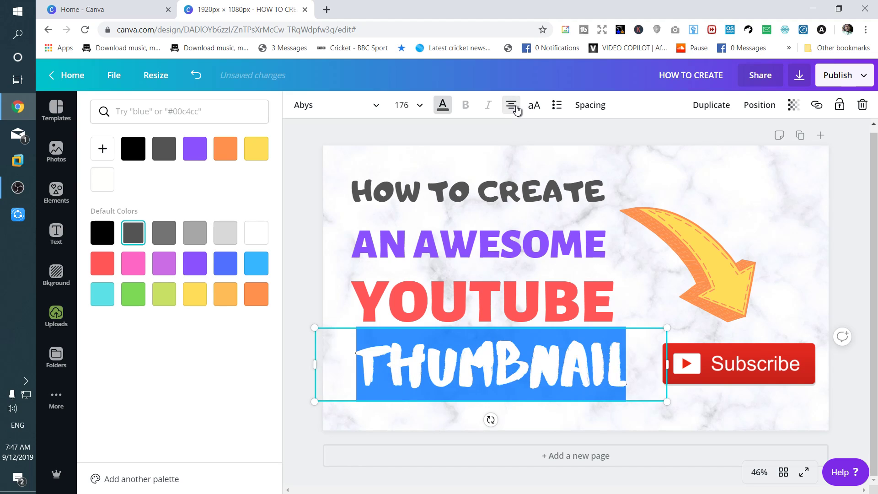
{"action": "left_click", "coordinate": [512, 106]}
{"action": "left_click", "coordinate": [513, 105]}
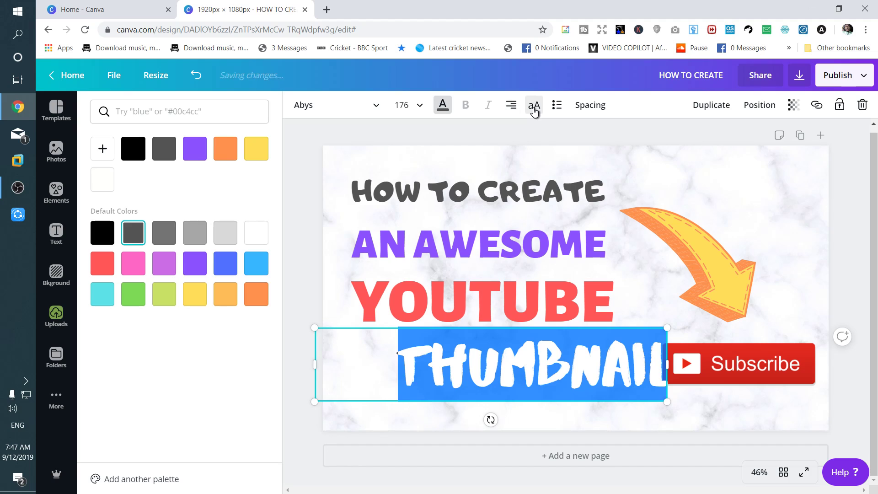
{"action": "left_click", "coordinate": [534, 107]}
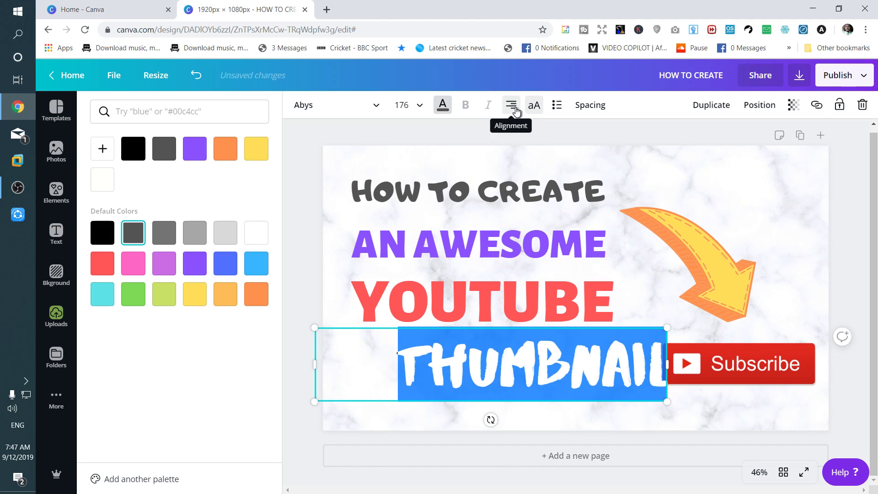
{"action": "left_click", "coordinate": [516, 109]}
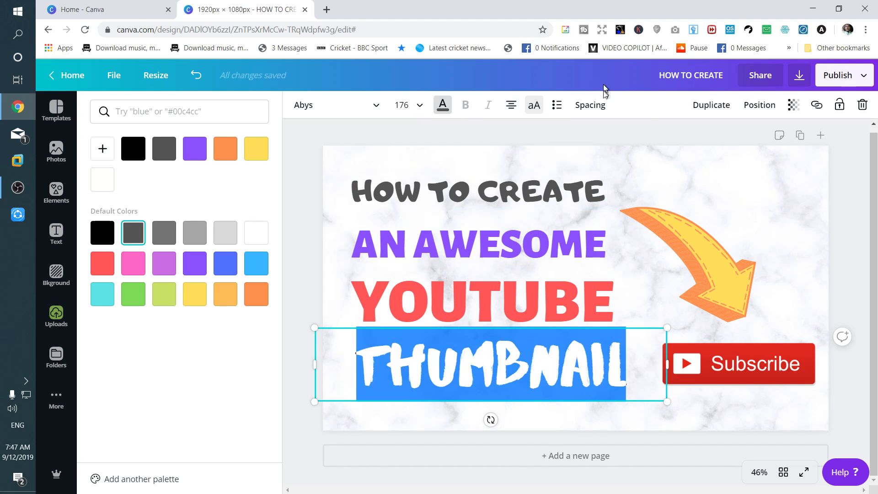
Set the "THUMBNAIL" text's letter spacing to 79 and its line height to 1.41
{"action": "left_click", "coordinate": [594, 104]}
{"action": "left_click_drag", "start_coordinate": [652, 140], "coordinate": [677, 164]}
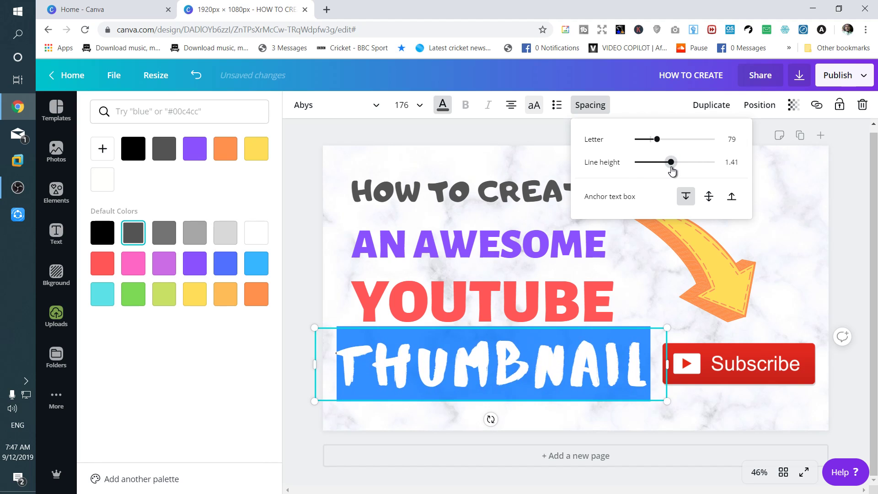
{"action": "left_click", "coordinate": [498, 359]}
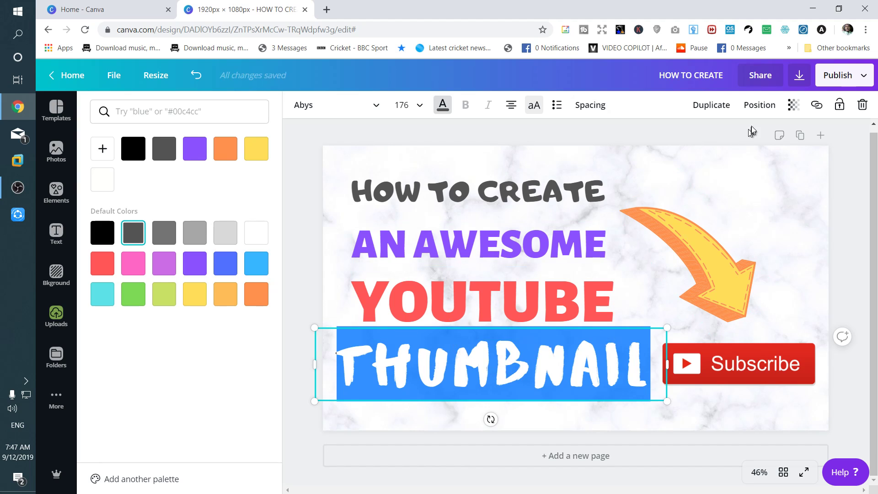
Try layer order and left and centre page alignment on the "THUMBNAIL" text, and move it back under "YOUTUBE"
{"action": "left_click", "coordinate": [773, 108]}
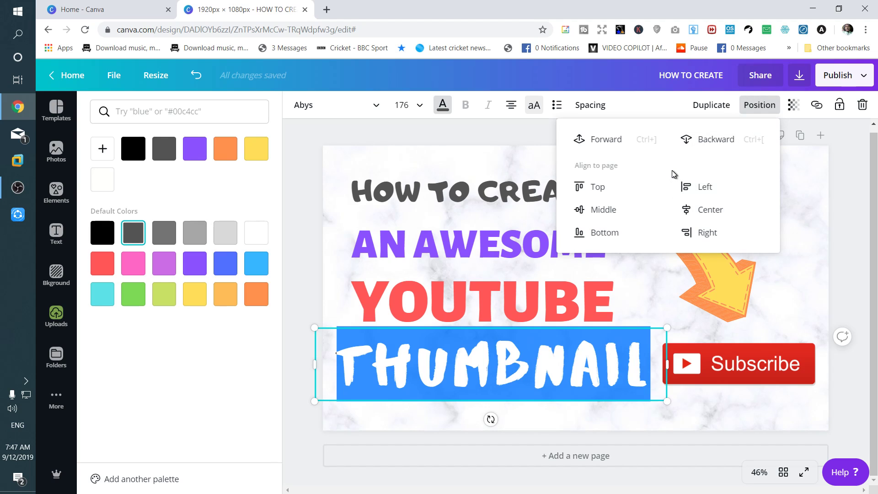
{"action": "left_click", "coordinate": [624, 145]}
{"action": "left_click", "coordinate": [727, 139]}
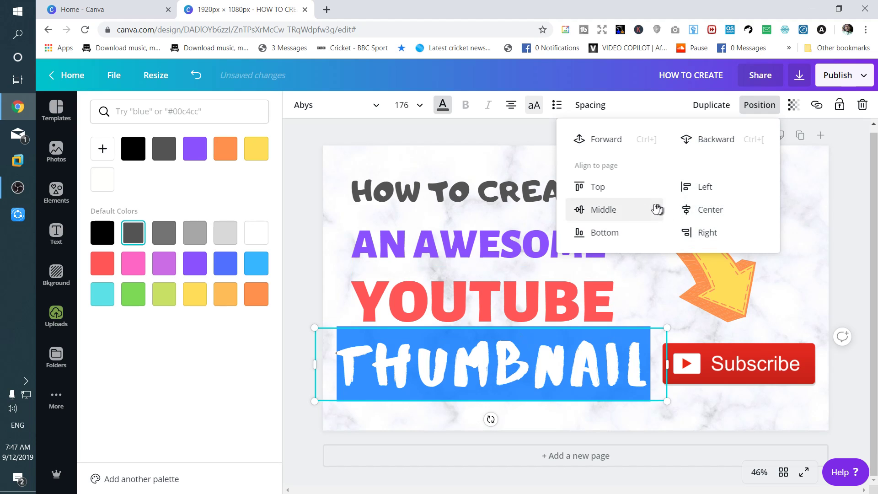
{"action": "left_click", "coordinate": [686, 185]}
{"action": "left_click", "coordinate": [688, 208]}
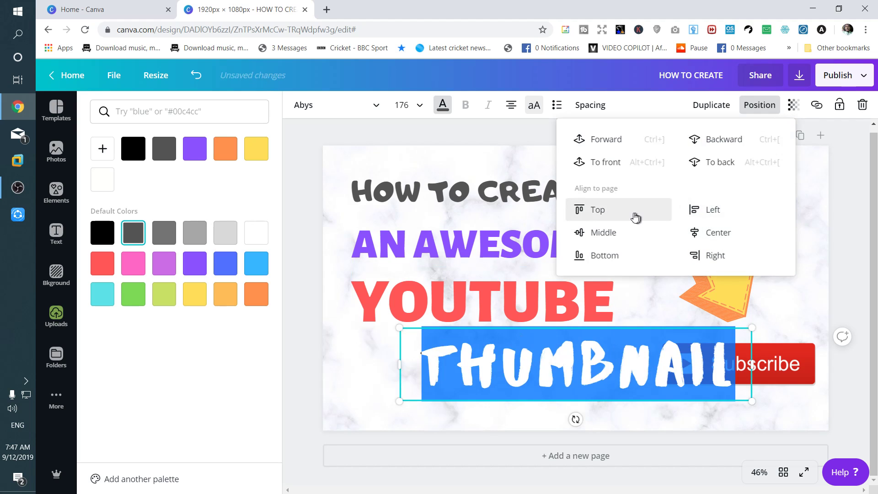
{"action": "left_click", "coordinate": [501, 361]}
{"action": "left_click", "coordinate": [349, 338]}
{"action": "left_click", "coordinate": [489, 359]}
{"action": "left_click_drag", "start_coordinate": [483, 356], "coordinate": [404, 352]}
Reduce the "THUMBNAIL" text's letter spacing and nudge the text to line up beneath the other title lines
{"action": "left_click", "coordinate": [591, 105]}
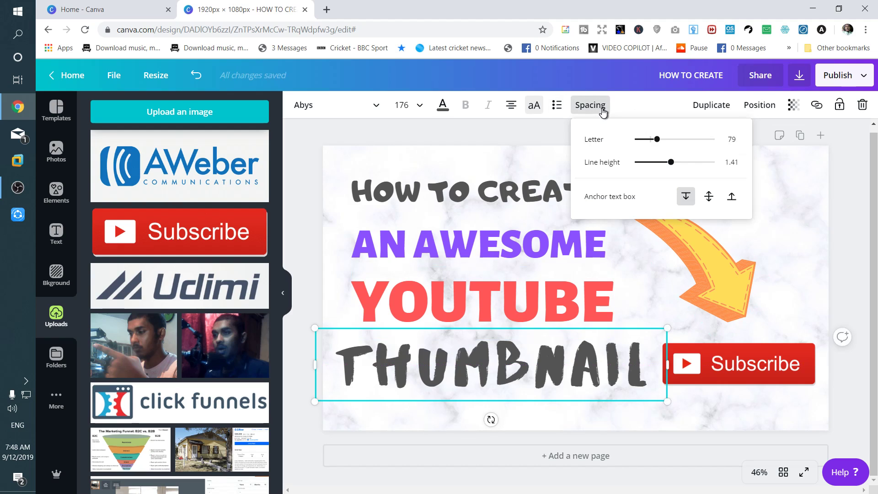
{"action": "left_click_drag", "start_coordinate": [658, 140], "coordinate": [646, 149]}
{"action": "left_click", "coordinate": [618, 257]}
{"action": "left_click", "coordinate": [534, 375]}
{"action": "left_click_drag", "start_coordinate": [534, 375], "coordinate": [525, 380]}
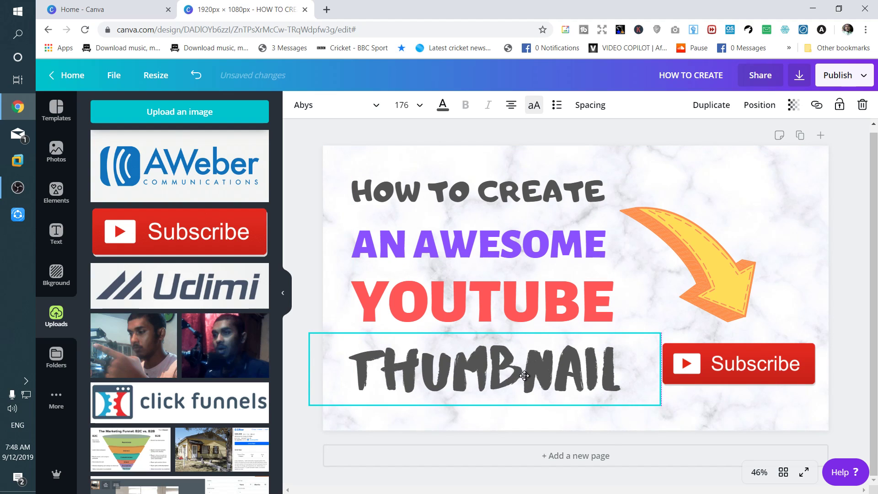
{"action": "left_click", "coordinate": [58, 195]}
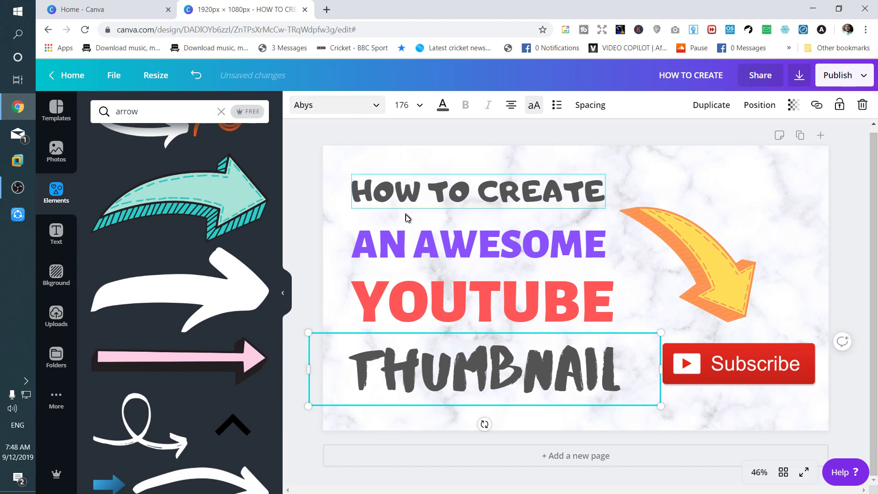
{"action": "left_click", "coordinate": [419, 106]}
{"action": "left_click", "coordinate": [418, 107]}
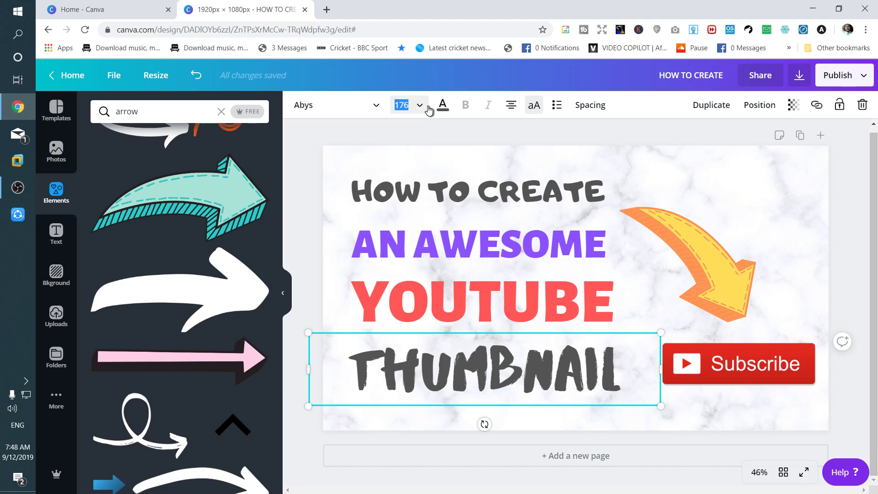
{"action": "left_click", "coordinate": [427, 109]}
{"action": "scroll", "coordinate": [431, 226], "scroll_direction": "down", "scroll_amount": 5}
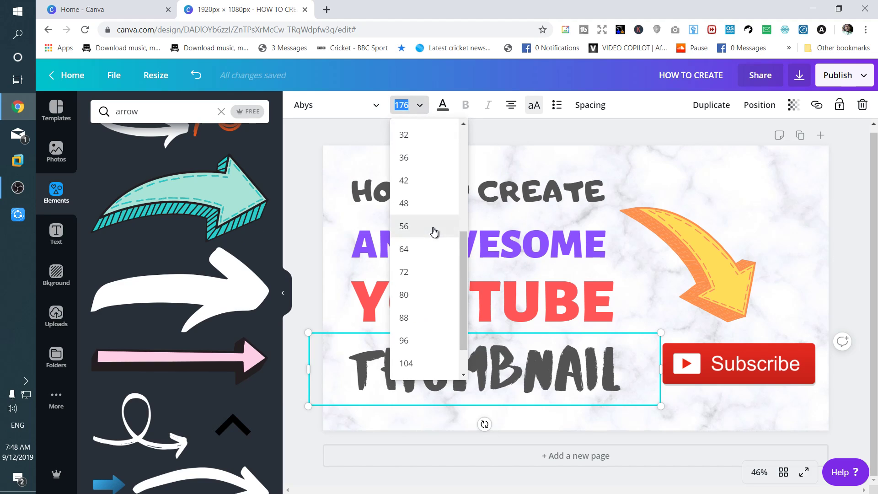
{"action": "left_click", "coordinate": [573, 375]}
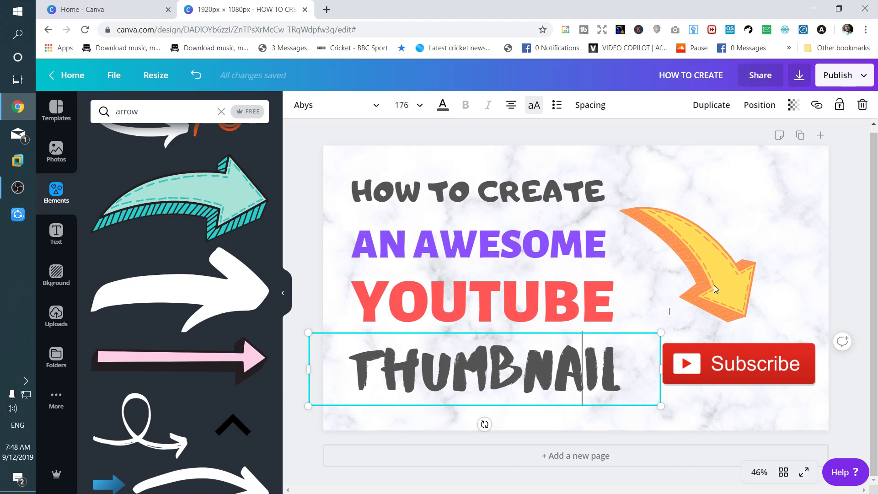
Try locking and unlocking the "YOUTUBE" text
{"action": "left_click", "coordinate": [840, 108]}
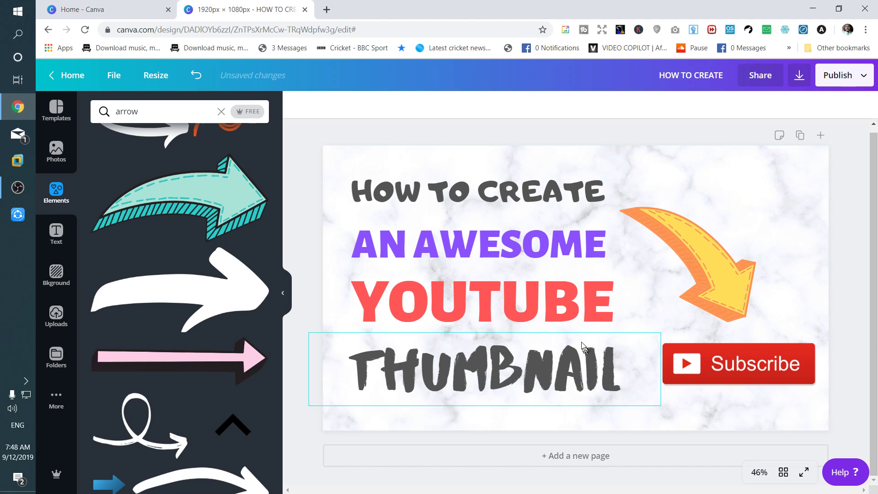
{"action": "left_click", "coordinate": [582, 316]}
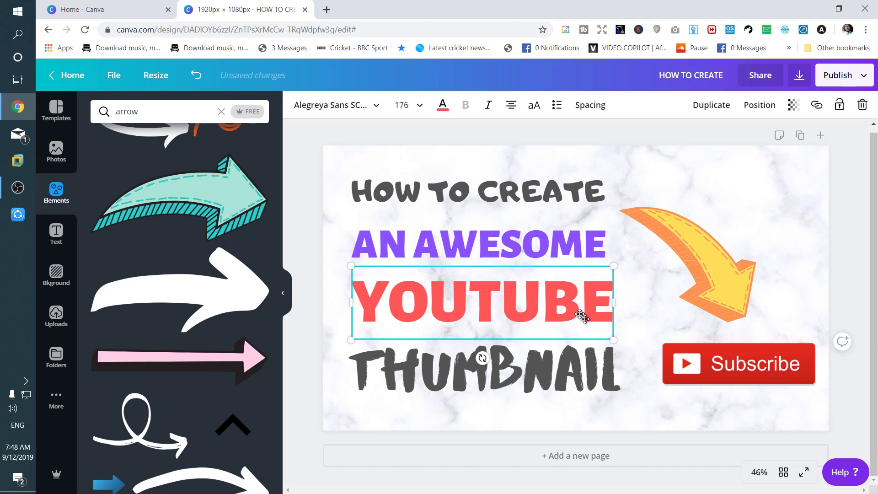
{"action": "left_click", "coordinate": [835, 105]}
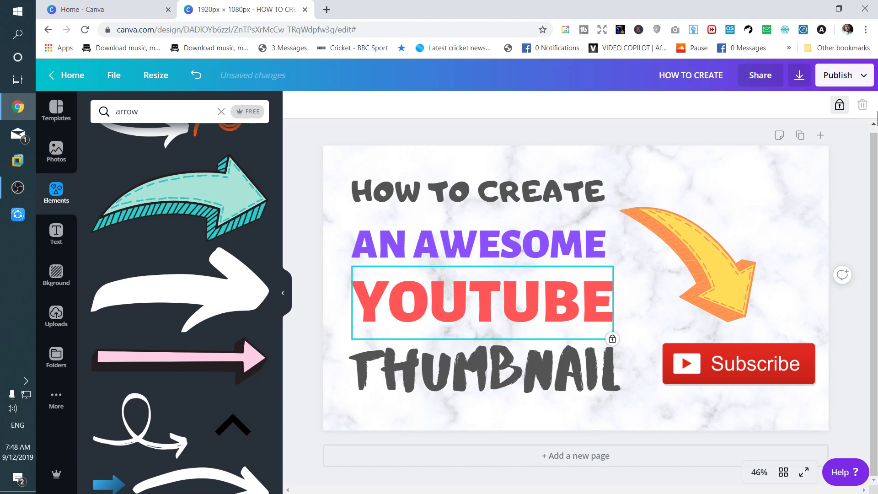
{"action": "left_click", "coordinate": [840, 106]}
{"action": "left_click", "coordinate": [810, 169]}
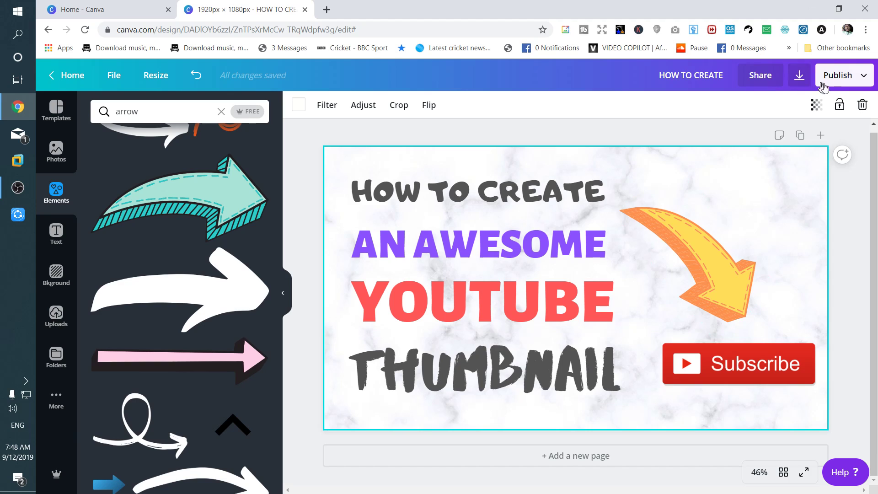
Lock the marble background, try selecting the title lines over it, and unlock the background
{"action": "left_click", "coordinate": [842, 105]}
{"action": "left_click", "coordinate": [492, 385]}
{"action": "left_click", "coordinate": [494, 378]}
{"action": "left_click_drag", "start_coordinate": [448, 147], "coordinate": [262, 140]}
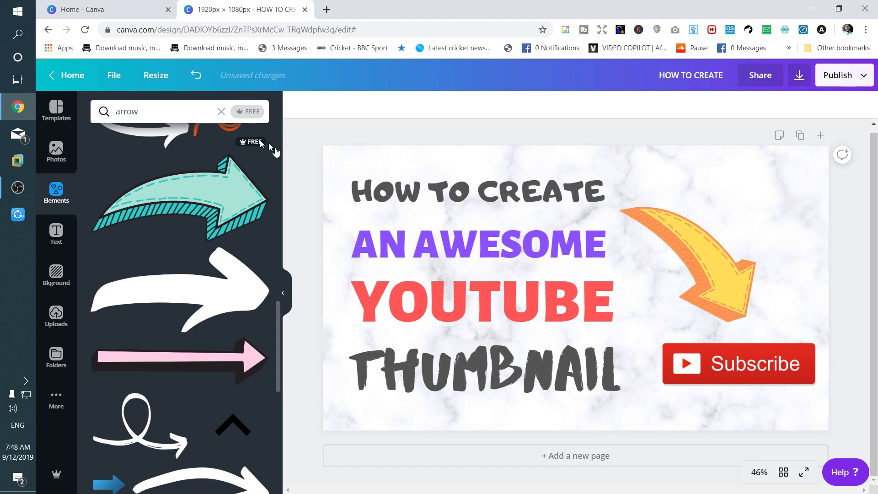
{"action": "left_click_drag", "start_coordinate": [318, 163], "coordinate": [494, 388]}
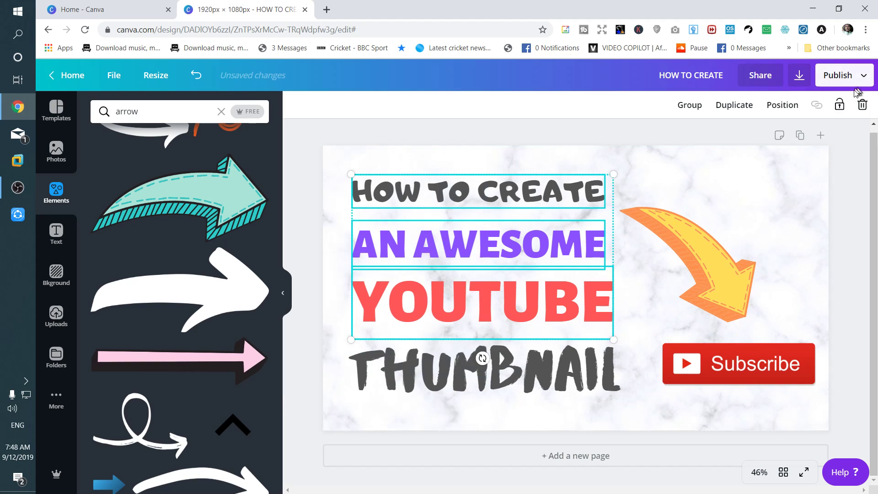
{"action": "left_click", "coordinate": [498, 390]}
{"action": "left_click", "coordinate": [499, 388]}
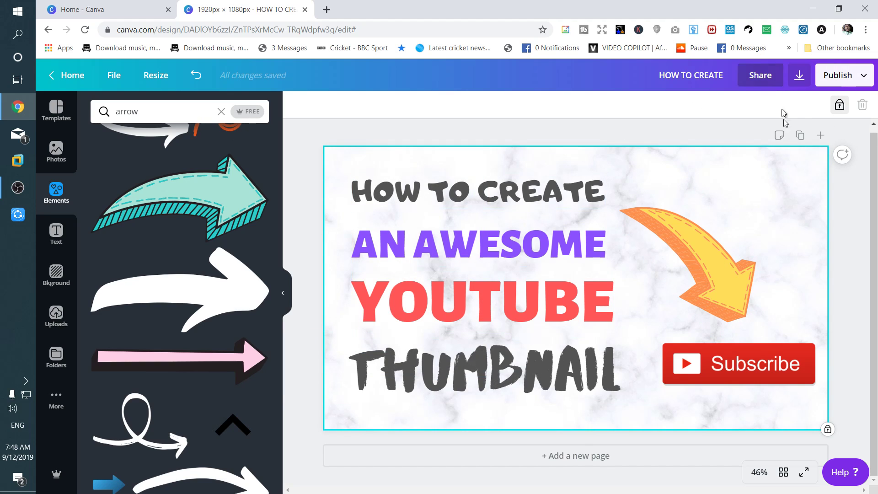
{"action": "left_click", "coordinate": [837, 109]}
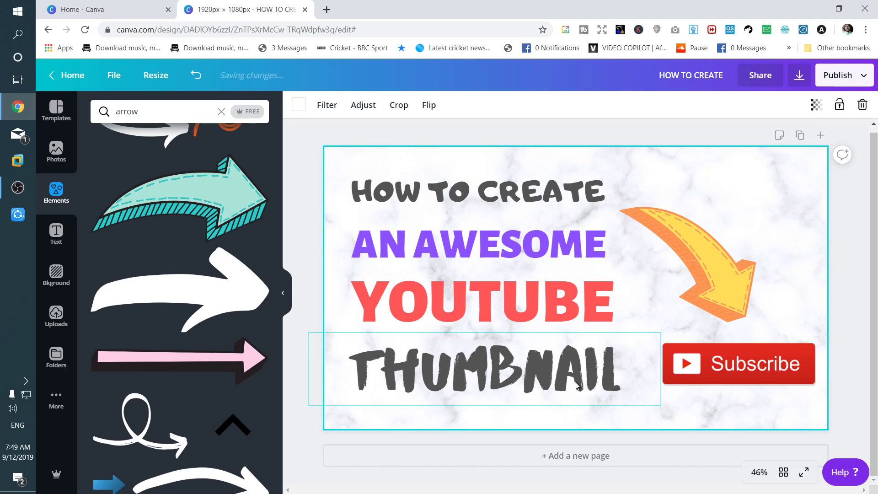
Try the transparency setting on the marble background and deselect it
{"action": "left_click", "coordinate": [816, 105]}
{"action": "left_click_drag", "start_coordinate": [775, 137], "coordinate": [810, 131]}
{"action": "left_click", "coordinate": [587, 123]}
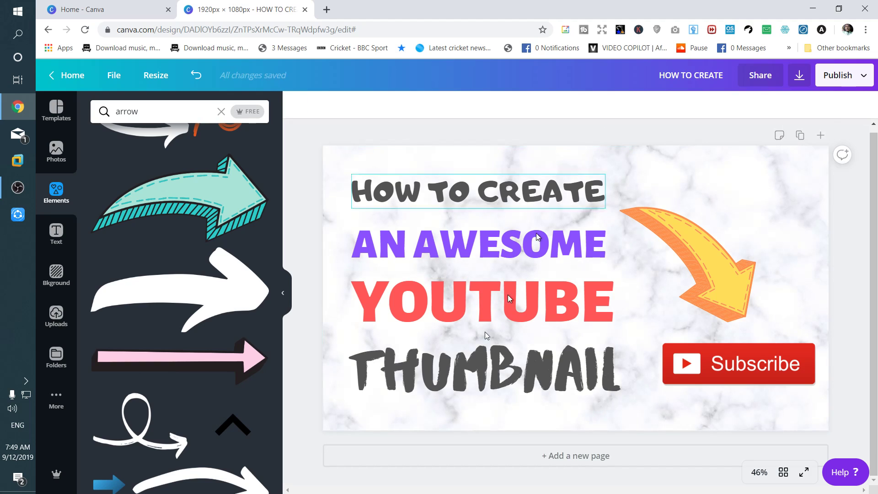
{"action": "left_click", "coordinate": [470, 367]}
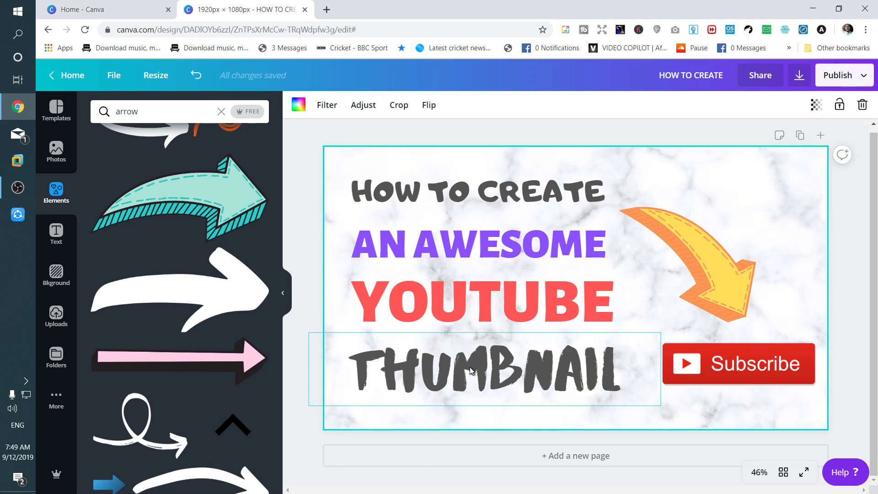
{"action": "left_click", "coordinate": [309, 164]}
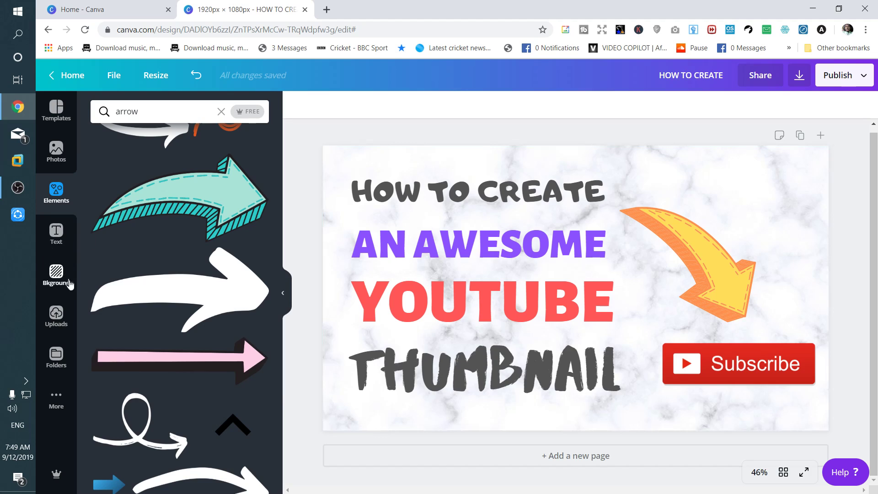
Search the elements for "rectangle" and add the light gray rectangle with bevelled edges to the page
{"action": "scroll", "coordinate": [151, 213], "scroll_direction": "up", "scroll_amount": 1}
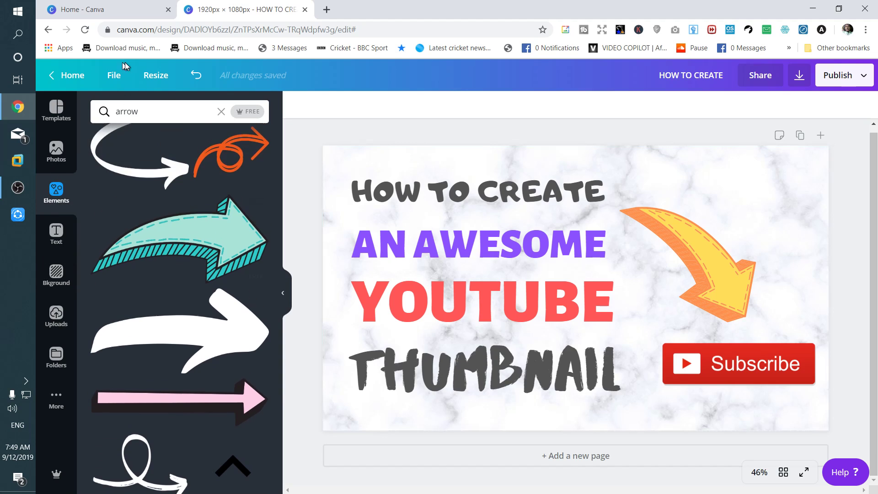
{"action": "left_click", "coordinate": [153, 108]}
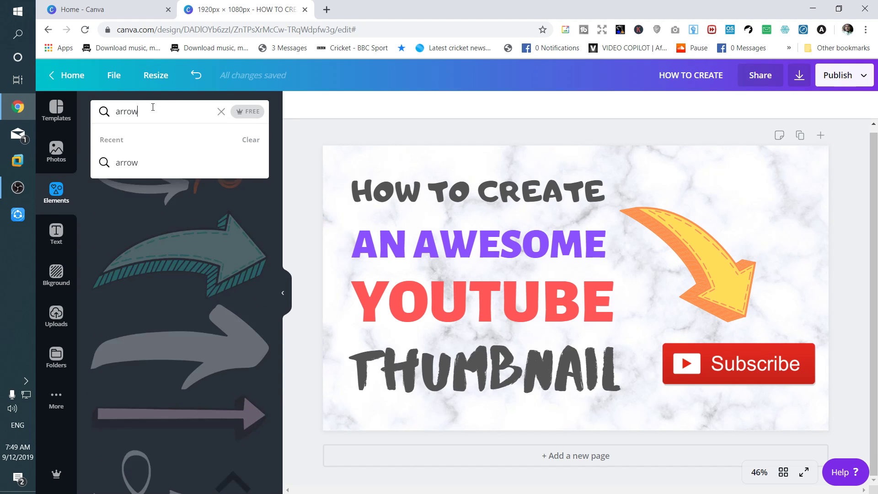
{"action": "left_click", "coordinate": [222, 112]}
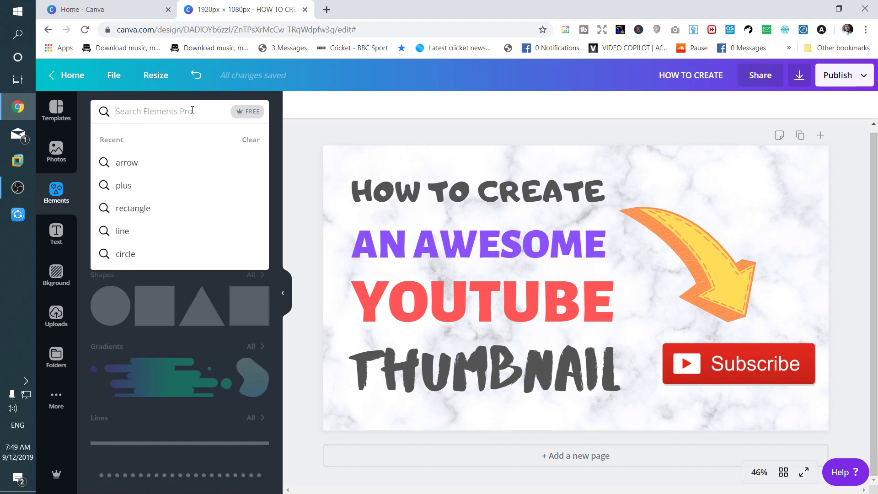
{"action": "type", "text": "REC"}
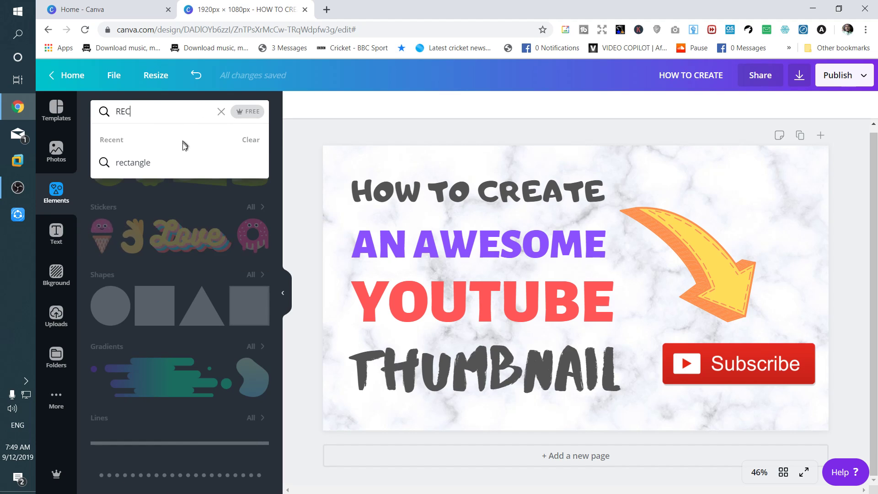
{"action": "left_click", "coordinate": [185, 170]}
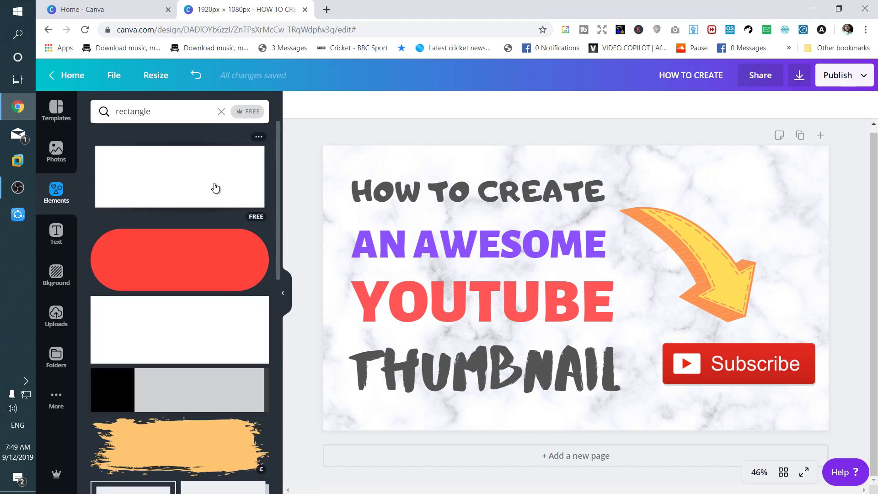
{"action": "scroll", "coordinate": [215, 187], "scroll_direction": "down", "scroll_amount": 10}
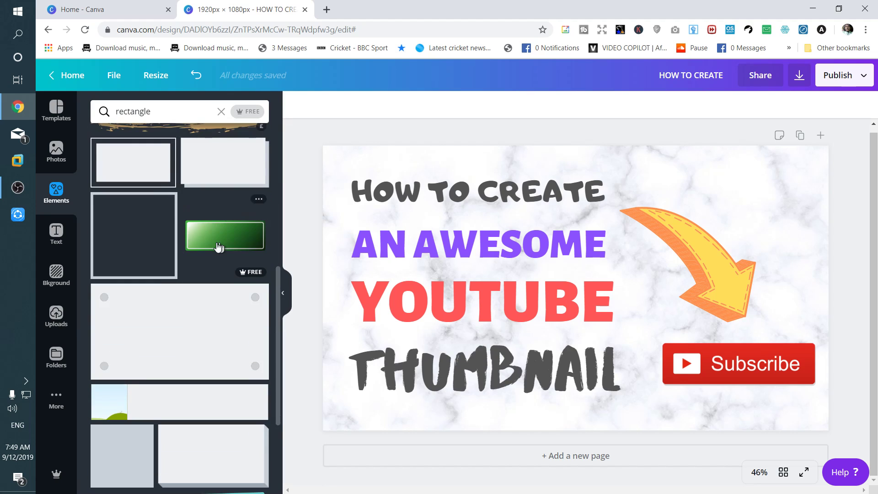
{"action": "scroll", "coordinate": [219, 247], "scroll_direction": "down", "scroll_amount": 4}
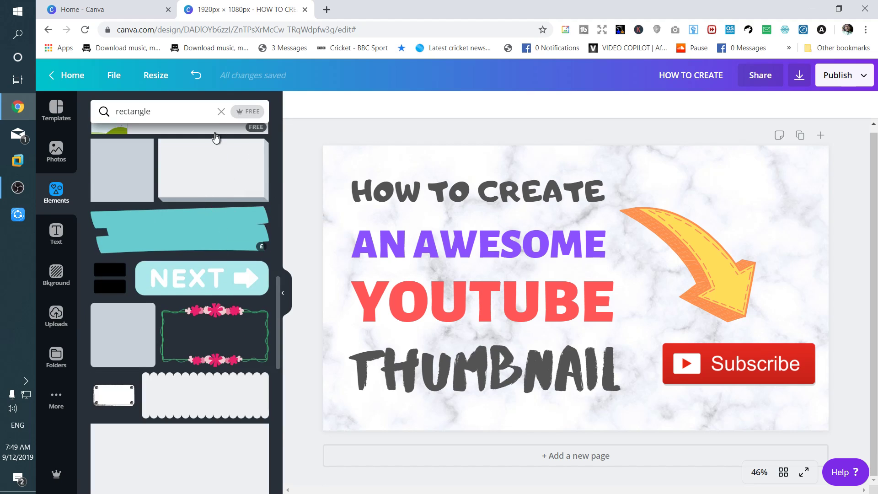
{"action": "left_click", "coordinate": [214, 168]}
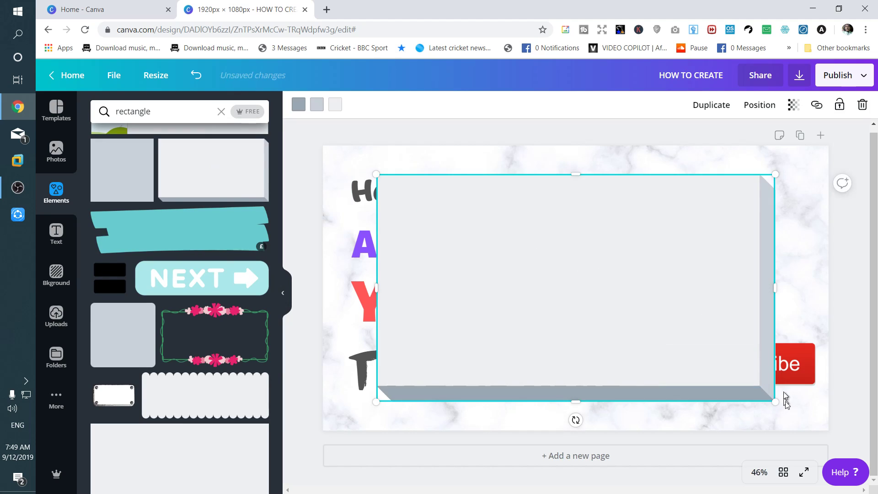
Resize and move the gray rectangle to cover all four title lines, and shift the arrow slightly right to clear it
{"action": "left_click_drag", "start_coordinate": [685, 379], "coordinate": [553, 300]}
{"action": "left_click_drag", "start_coordinate": [496, 246], "coordinate": [455, 241]}
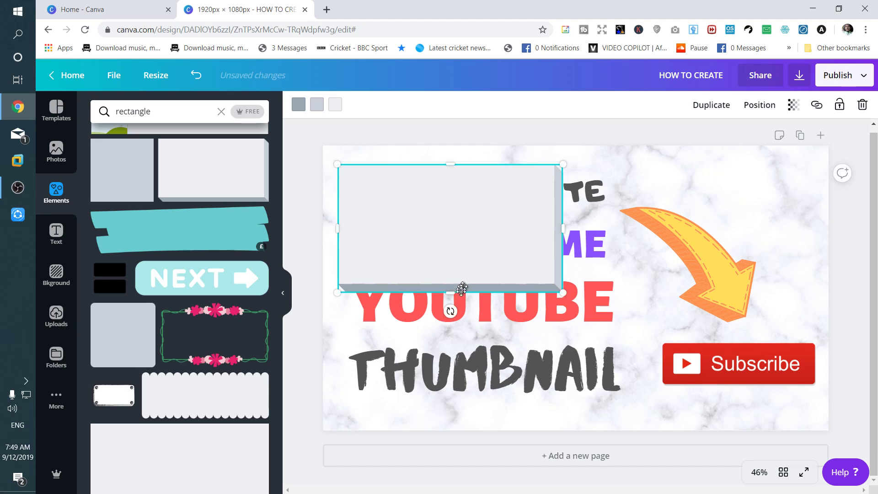
{"action": "left_click_drag", "start_coordinate": [449, 293], "coordinate": [449, 417]}
{"action": "left_click_drag", "start_coordinate": [572, 291], "coordinate": [630, 296]}
{"action": "left_click", "coordinate": [688, 258]}
{"action": "left_click_drag", "start_coordinate": [696, 251], "coordinate": [706, 253]}
Send the gray rectangle backward until it lies behind all four title lines
{"action": "left_click", "coordinate": [505, 243]}
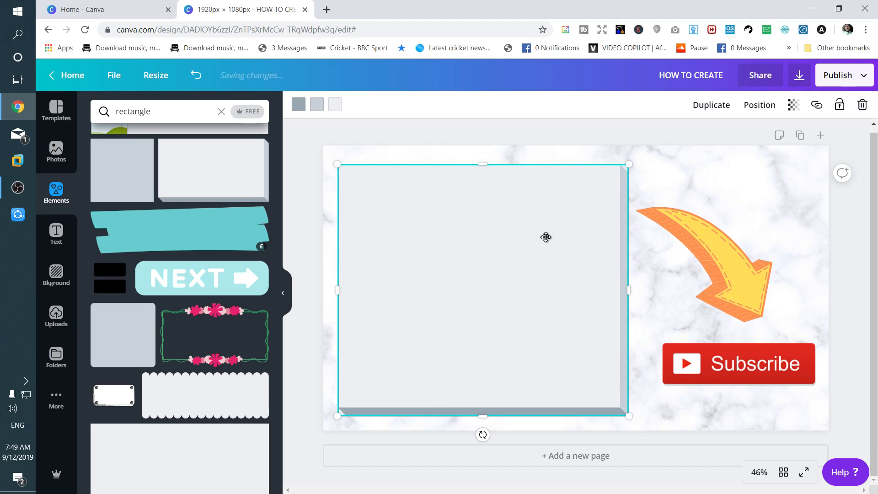
{"action": "left_click", "coordinate": [774, 107]}
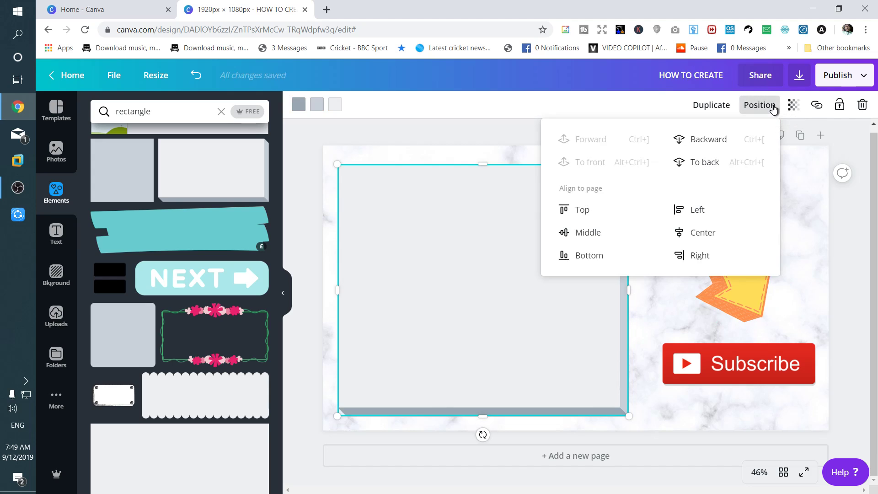
{"action": "left_click", "coordinate": [709, 139]}
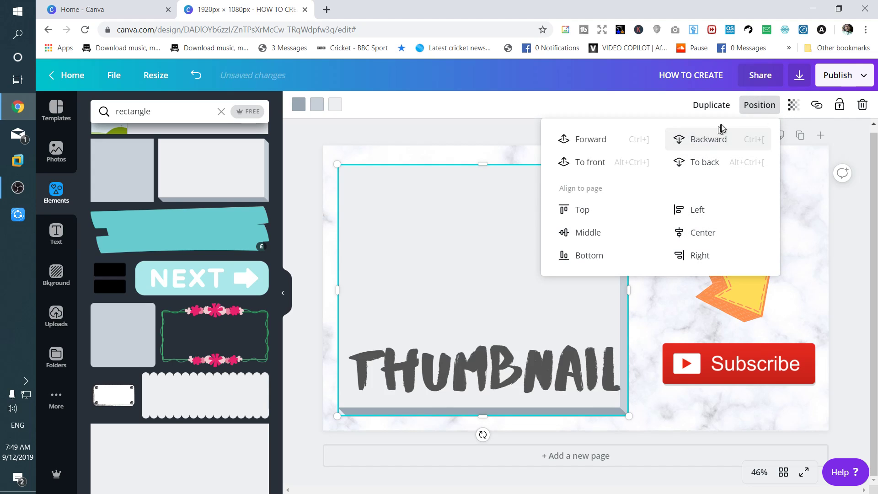
{"action": "left_click", "coordinate": [710, 140]}
{"action": "left_click", "coordinate": [710, 140]}
{"action": "left_click", "coordinate": [710, 139]}
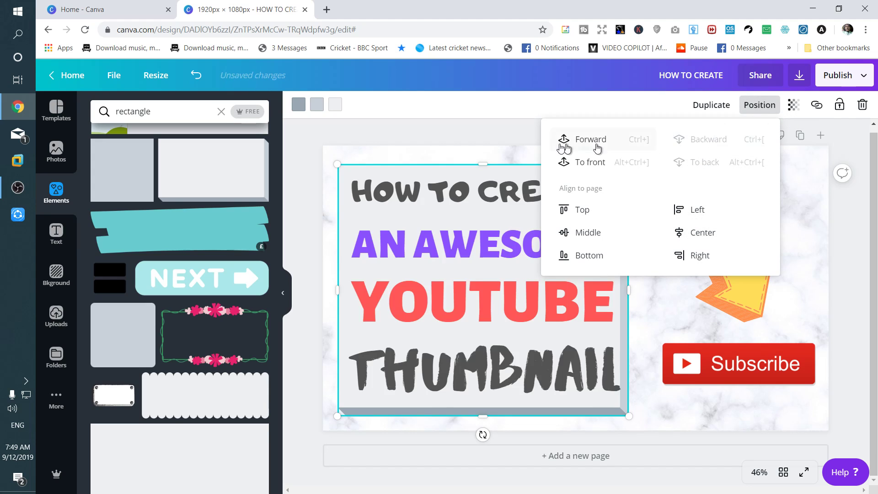
Recolour both bevelled edges of the gray rectangle behind the title purple
{"action": "left_click", "coordinate": [506, 147]}
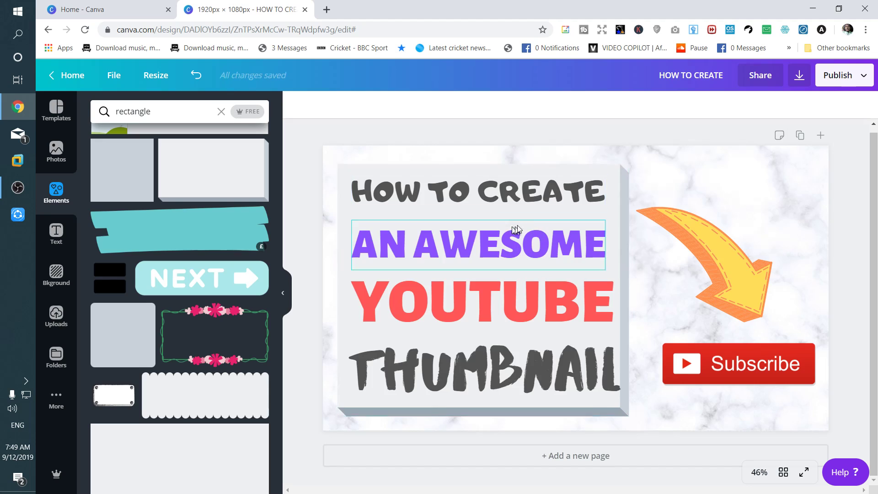
{"action": "left_click", "coordinate": [625, 179]}
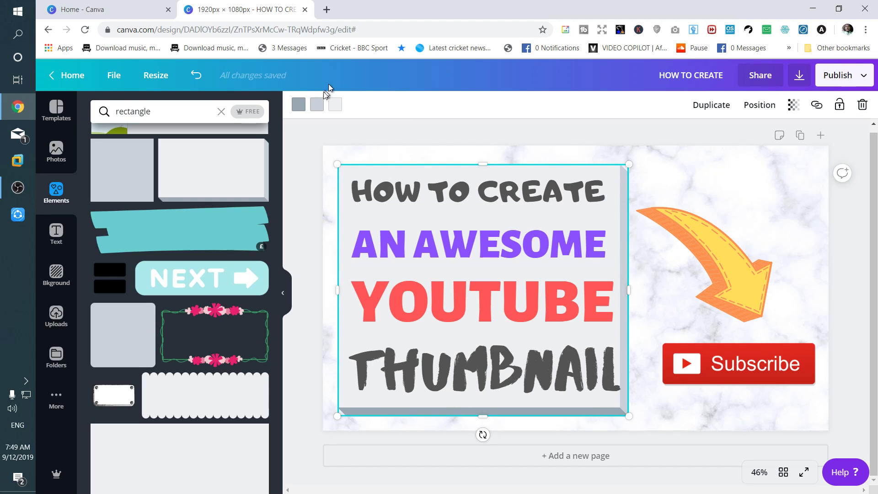
{"action": "left_click", "coordinate": [299, 112]}
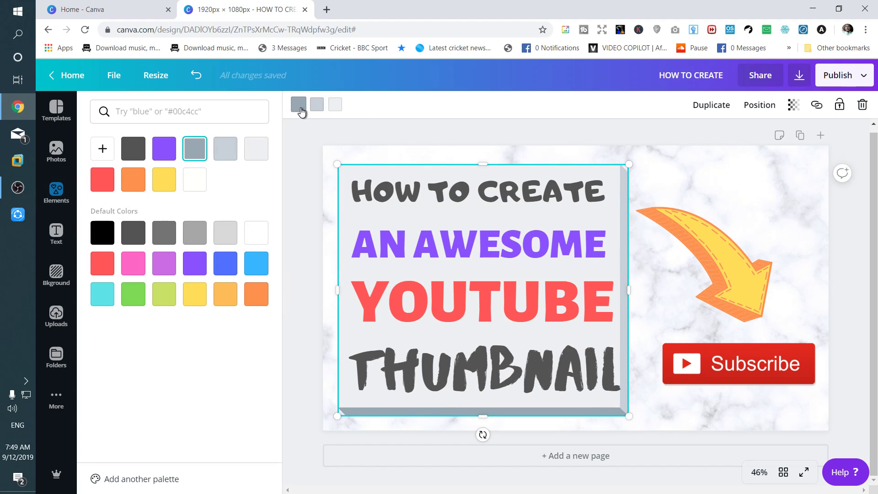
{"action": "left_click", "coordinate": [160, 155]}
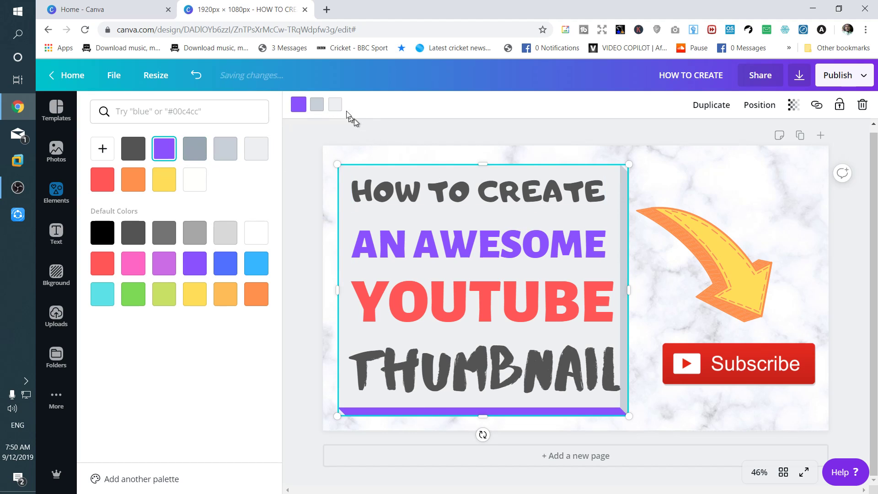
{"action": "left_click", "coordinate": [316, 106]}
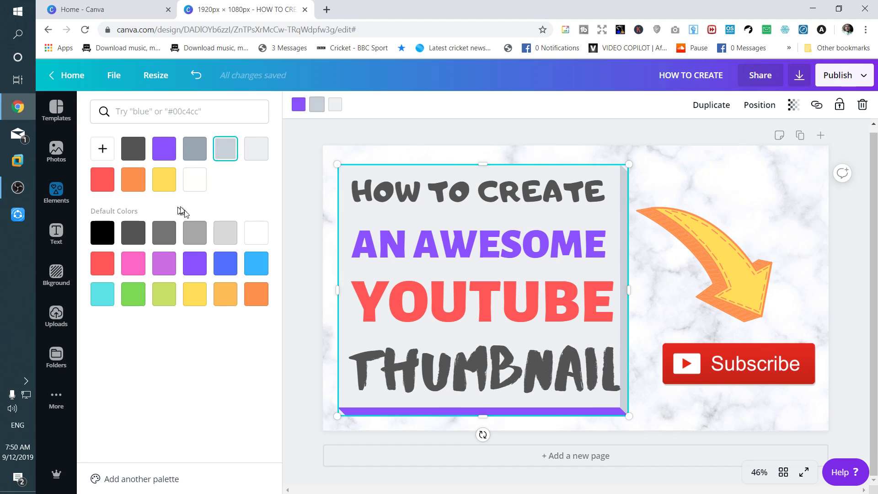
{"action": "left_click", "coordinate": [191, 274]}
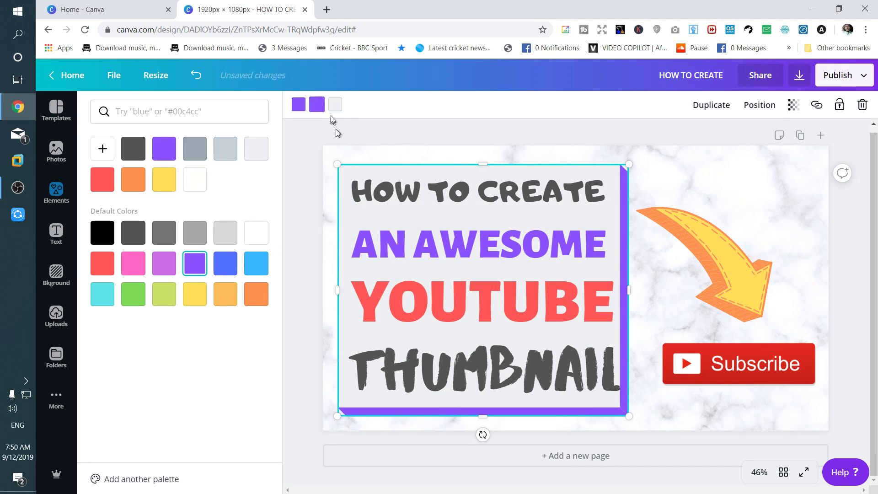
Change the rectangle's light gray face colour to yellow and deselect it
{"action": "left_click", "coordinate": [335, 105]}
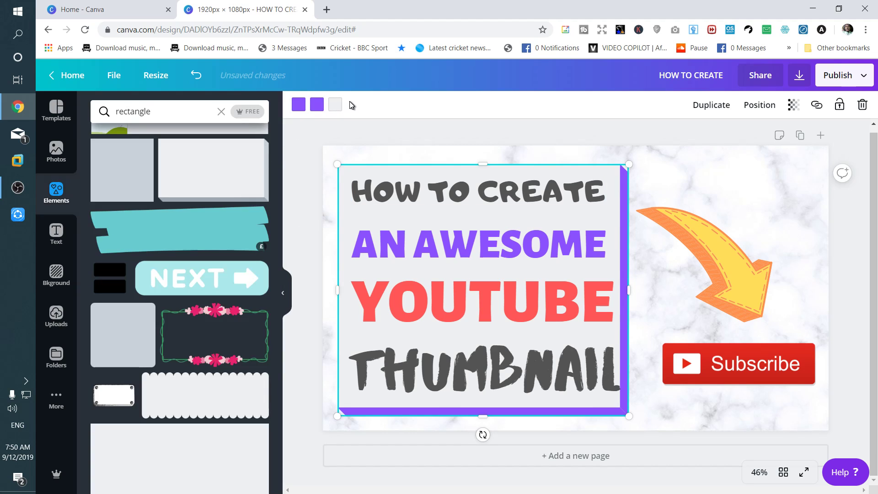
{"action": "left_click", "coordinate": [341, 106]}
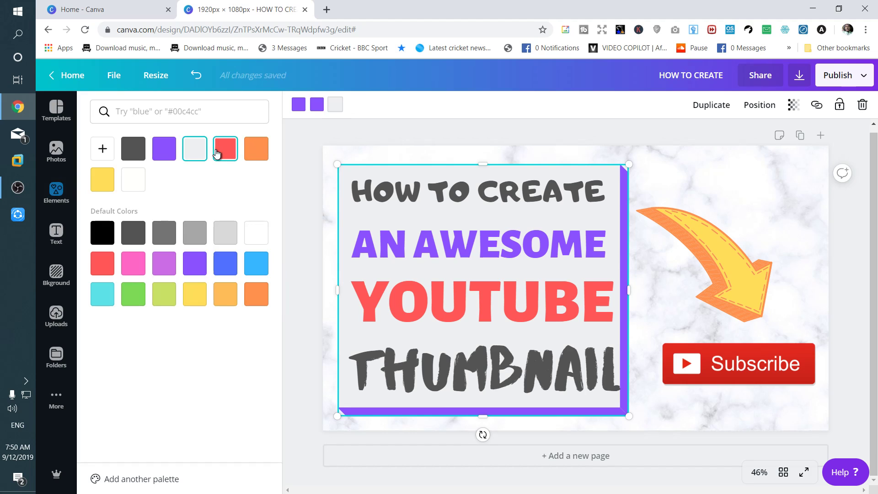
{"action": "left_click", "coordinate": [218, 154]}
{"action": "left_click", "coordinate": [256, 150]}
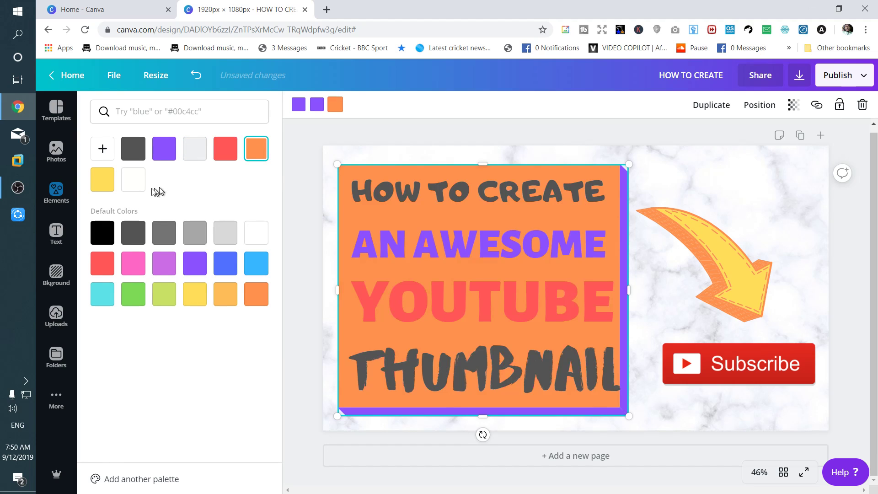
{"action": "left_click", "coordinate": [111, 187]}
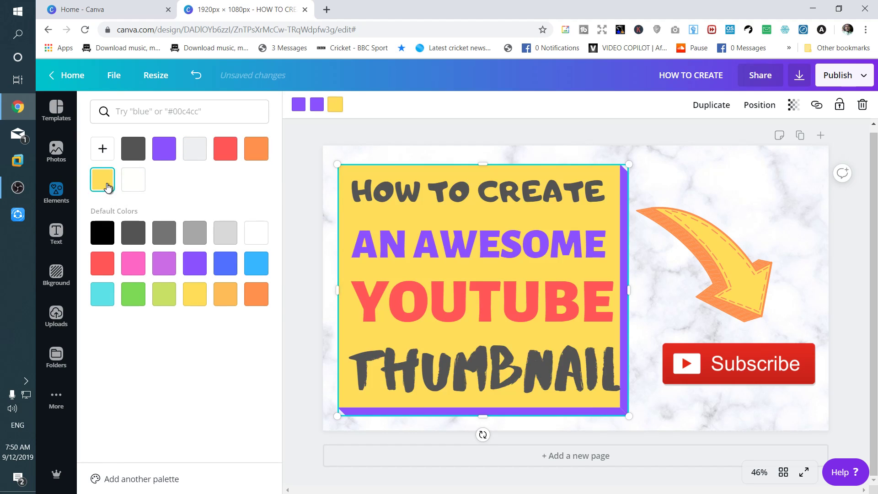
{"action": "left_click", "coordinate": [461, 132]}
{"action": "double_click", "coordinate": [747, 242]}
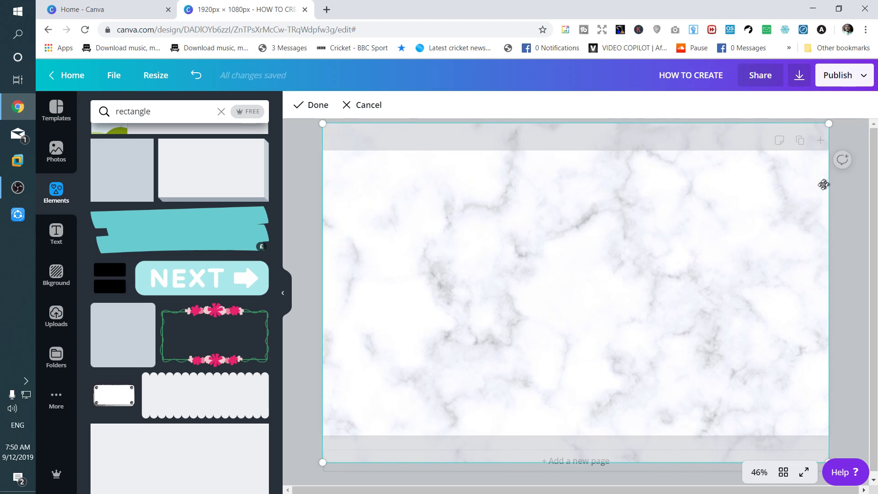
{"action": "left_click_drag", "start_coordinate": [772, 175], "coordinate": [689, 221]}
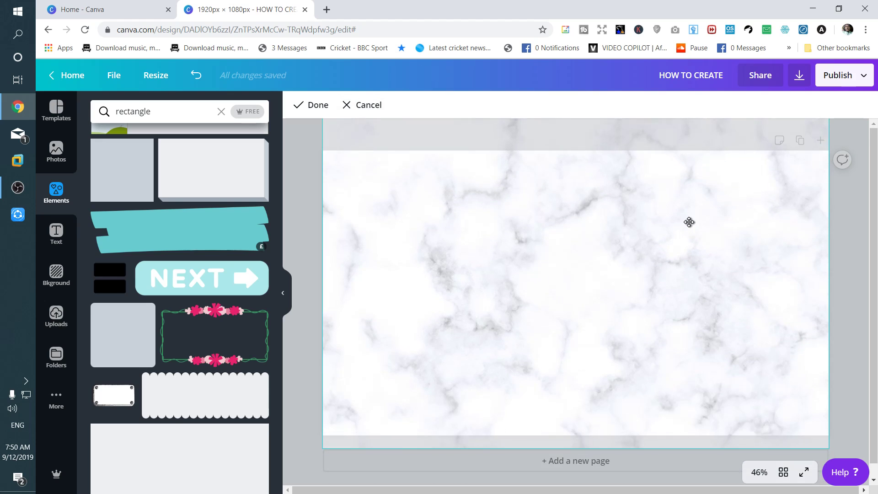
{"action": "left_click", "coordinate": [373, 105]}
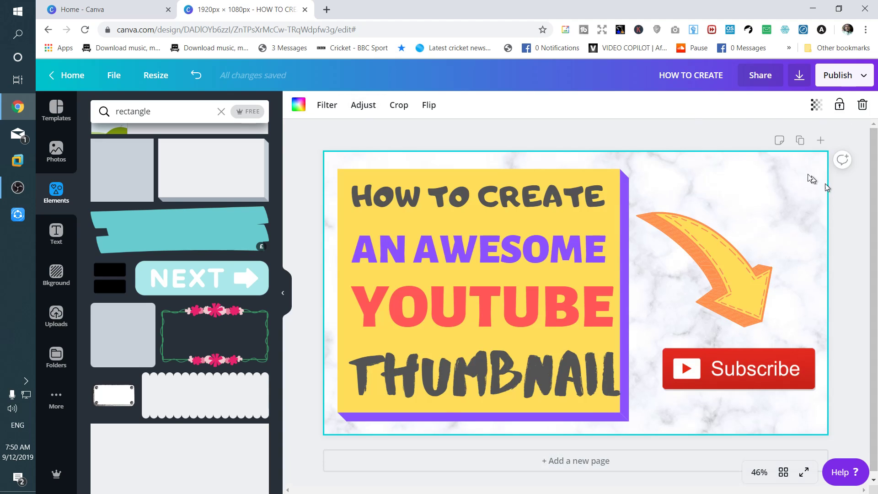
{"action": "left_click", "coordinate": [567, 395]}
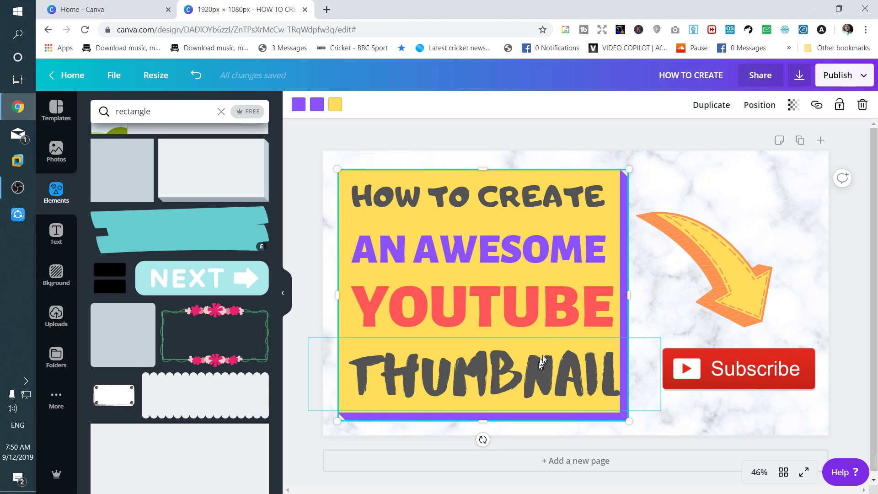
{"action": "left_click", "coordinate": [552, 319]}
{"action": "left_click", "coordinate": [554, 253]}
{"action": "left_click", "coordinate": [520, 318]}
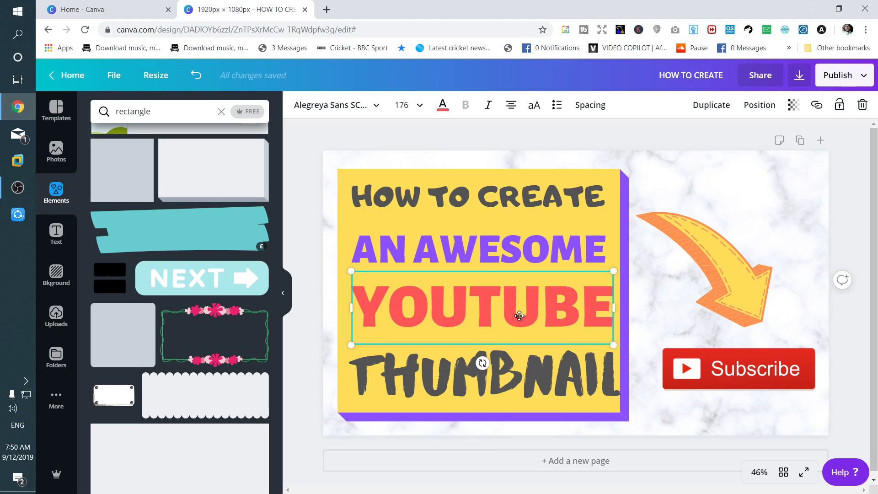
{"action": "left_click", "coordinate": [814, 173]}
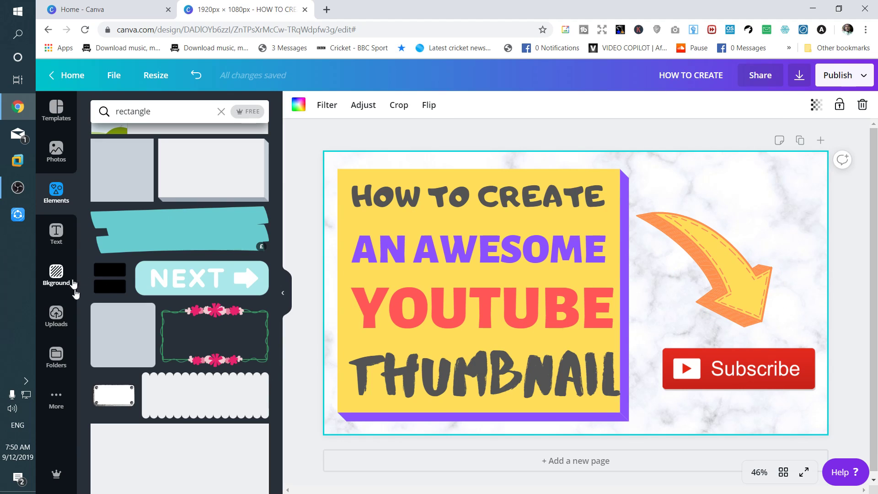
Browse the additional apps, open the emoji collection and add the winking face with its tongue out to the page
{"action": "left_click", "coordinate": [55, 400]}
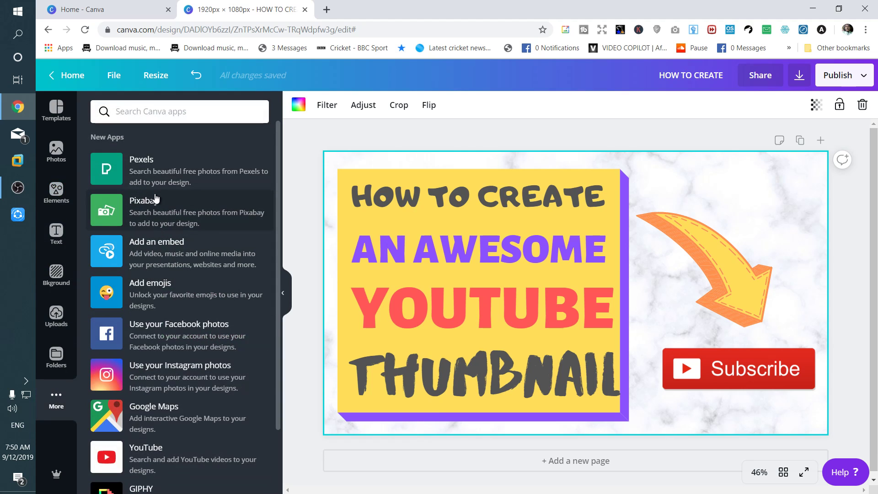
{"action": "scroll", "coordinate": [156, 189], "scroll_direction": "down", "scroll_amount": 2}
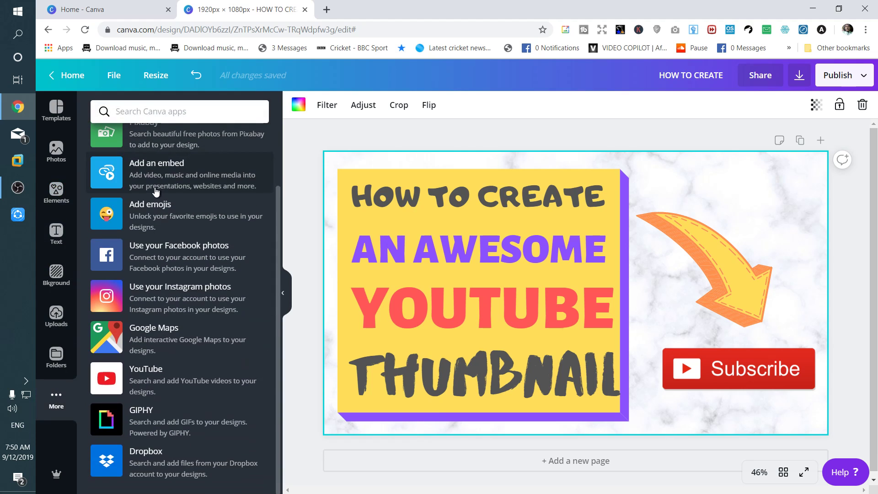
{"action": "scroll", "coordinate": [155, 190], "scroll_direction": "up", "scroll_amount": 2}
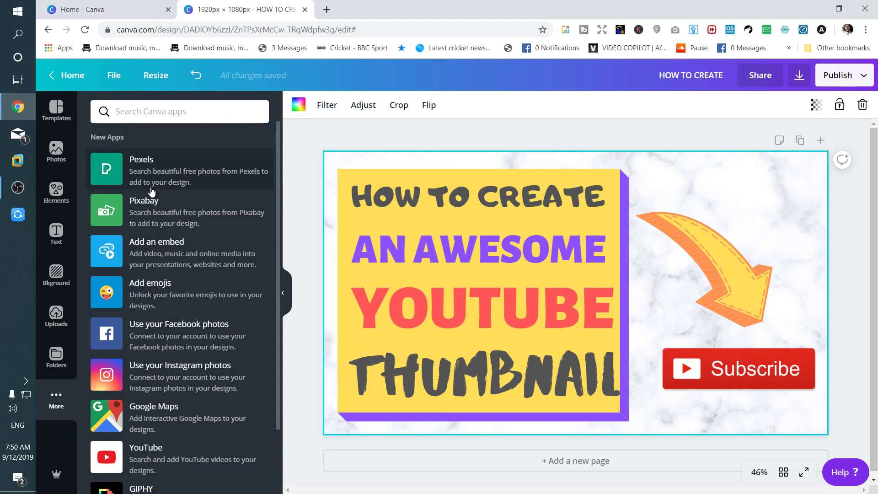
{"action": "scroll", "coordinate": [152, 274], "scroll_direction": "down", "scroll_amount": 1}
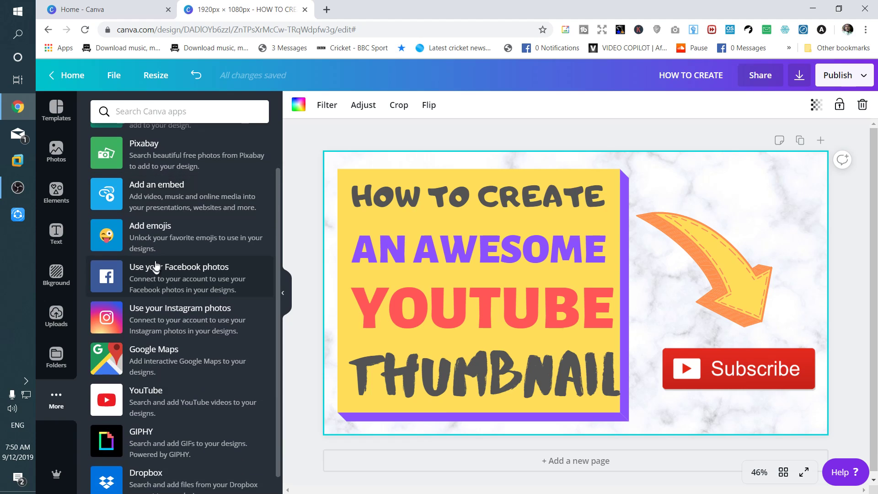
{"action": "left_click", "coordinate": [163, 248]}
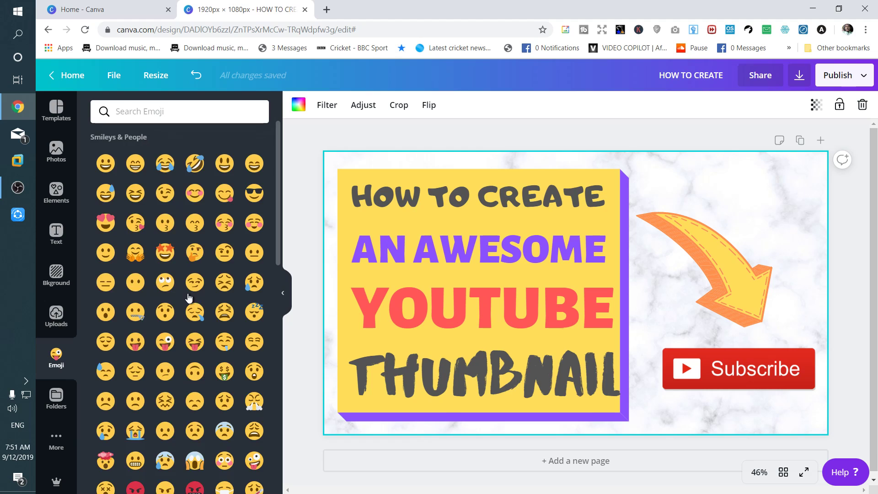
{"action": "left_click", "coordinate": [164, 348]}
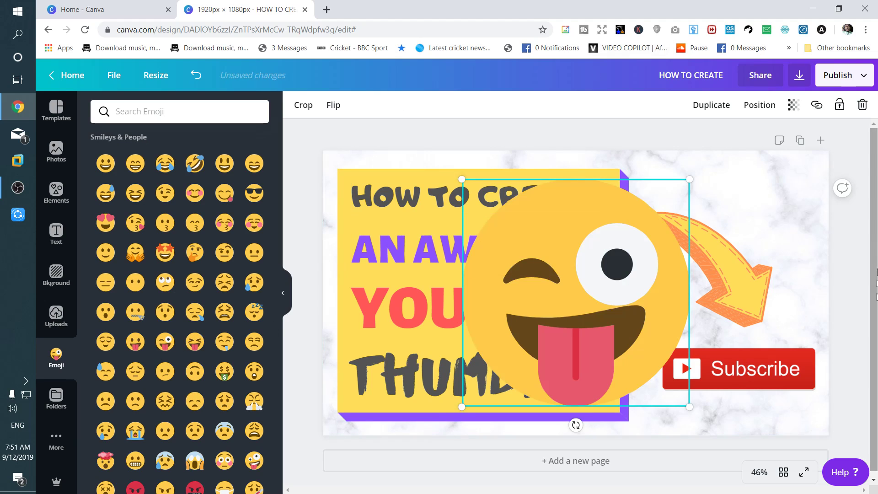
Shrink the winking emoji to about half its size and move it off the title onto the arrow
{"action": "left_click_drag", "start_coordinate": [686, 405], "coordinate": [572, 290]}
{"action": "left_click", "coordinate": [645, 283]}
{"action": "key", "text": "Delete"}
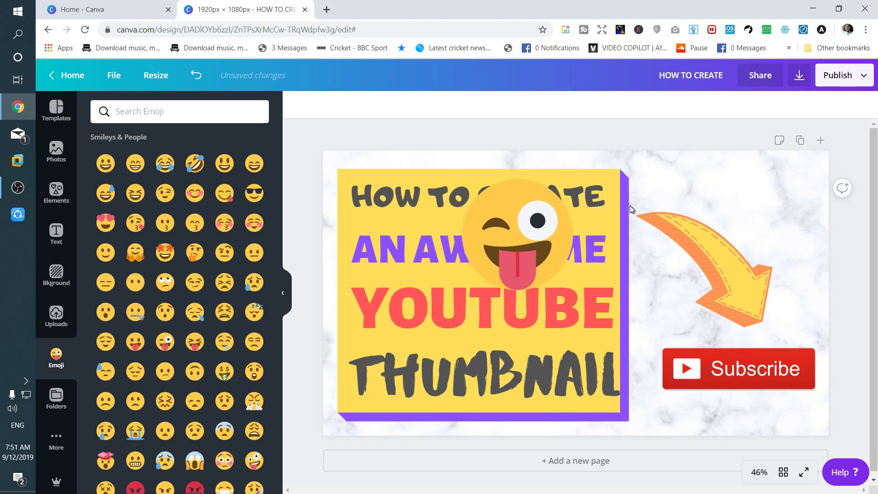
{"action": "left_click_drag", "start_coordinate": [538, 221], "coordinate": [754, 215]}
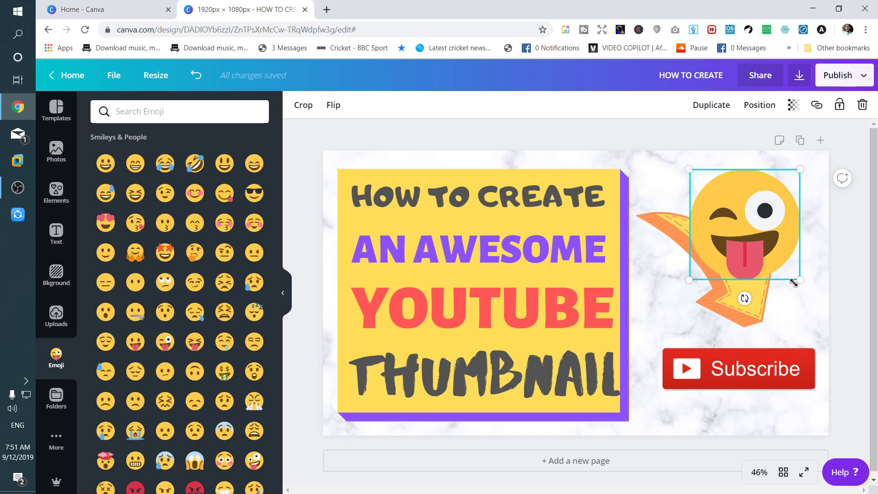
Delete the orange-yellow arrow and resize the emoji to about 442 × 442 px above the Subscribe button
{"action": "left_click_drag", "start_coordinate": [794, 280], "coordinate": [774, 254]}
{"action": "left_click_drag", "start_coordinate": [735, 189], "coordinate": [700, 304]}
{"action": "left_click_drag", "start_coordinate": [729, 356], "coordinate": [806, 330]}
{"action": "left_click", "coordinate": [737, 255]}
{"action": "key", "text": "Delete"}
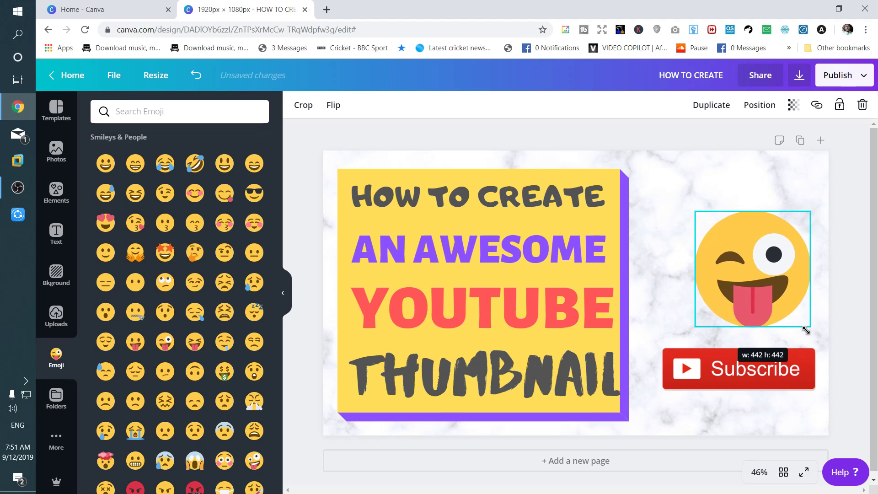
Fine-tune the emoji's size and position so it sits centred above the Subscribe button, and deselect it
{"action": "mouse_move", "coordinate": [774, 279]}
{"action": "left_mouse_down"}
{"action": "mouse_move", "coordinate": [752, 263]}
{"action": "mouse_move", "coordinate": [763, 276]}
{"action": "left_mouse_up"}
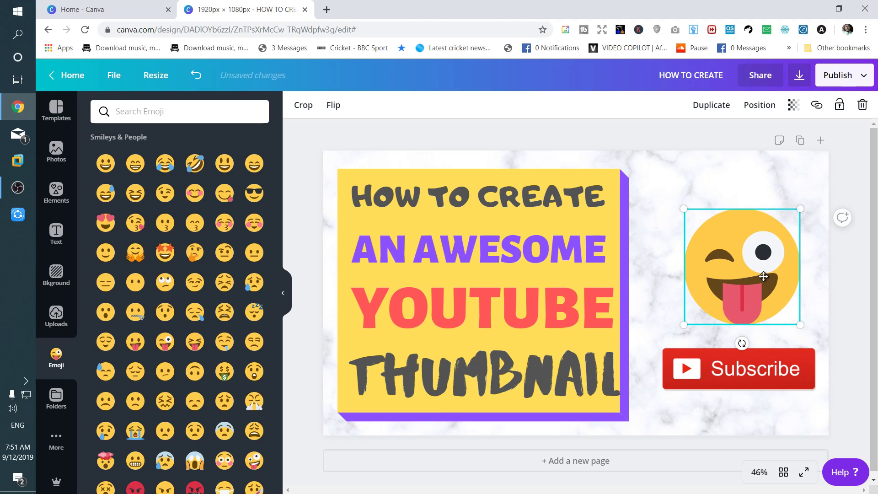
{"action": "left_click_drag", "start_coordinate": [744, 262], "coordinate": [732, 257]}
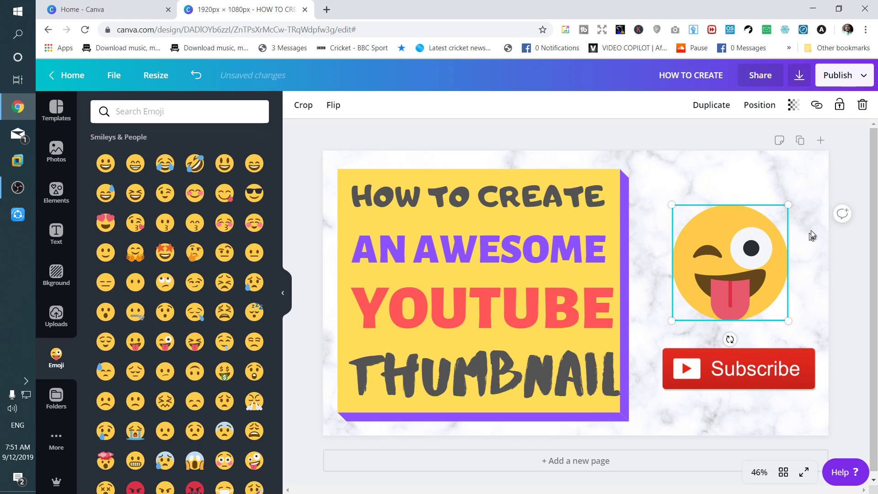
{"action": "left_click_drag", "start_coordinate": [759, 246], "coordinate": [761, 261]}
{"action": "left_click_drag", "start_coordinate": [789, 314], "coordinate": [766, 289]}
{"action": "mouse_move", "coordinate": [742, 241]}
{"action": "left_mouse_down"}
{"action": "mouse_move", "coordinate": [763, 285]}
{"action": "mouse_move", "coordinate": [753, 281]}
{"action": "mouse_move", "coordinate": [752, 245]}
{"action": "left_mouse_up"}
{"action": "left_click_drag", "start_coordinate": [773, 288], "coordinate": [794, 309]}
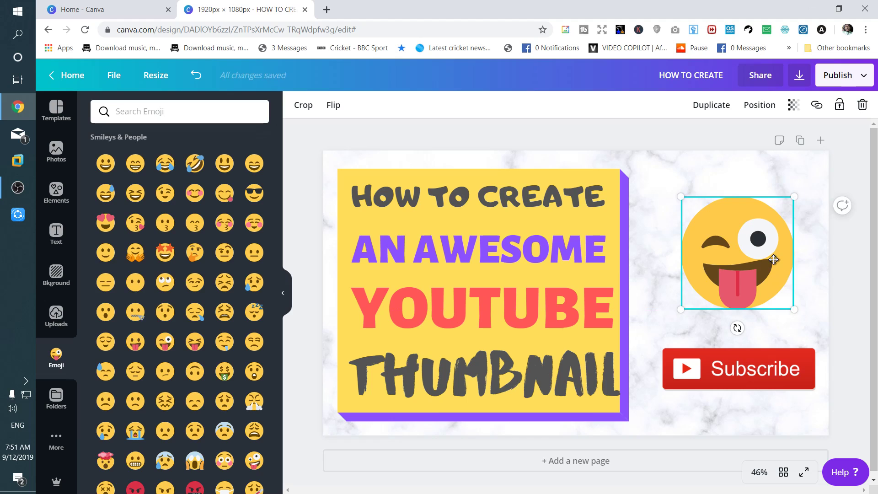
{"action": "mouse_move", "coordinate": [773, 259]}
{"action": "left_mouse_down"}
{"action": "mouse_move", "coordinate": [760, 259]}
{"action": "mouse_move", "coordinate": [767, 270]}
{"action": "left_mouse_up"}
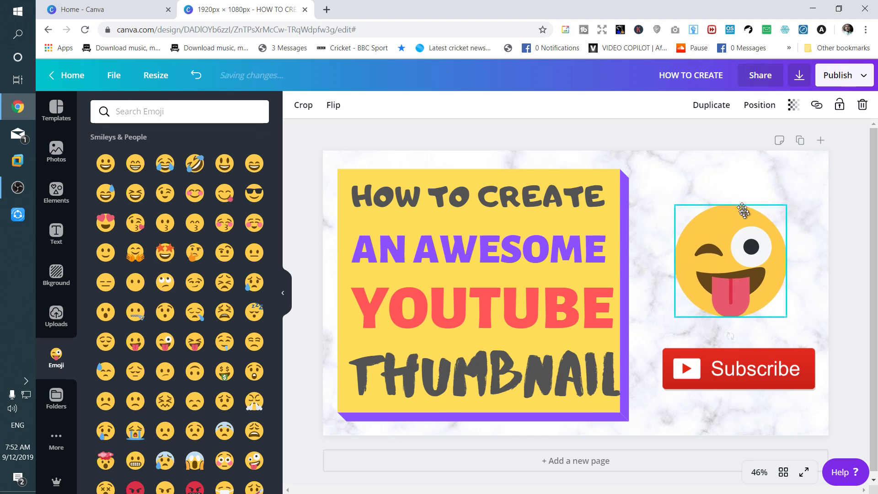
{"action": "left_click", "coordinate": [732, 194]}
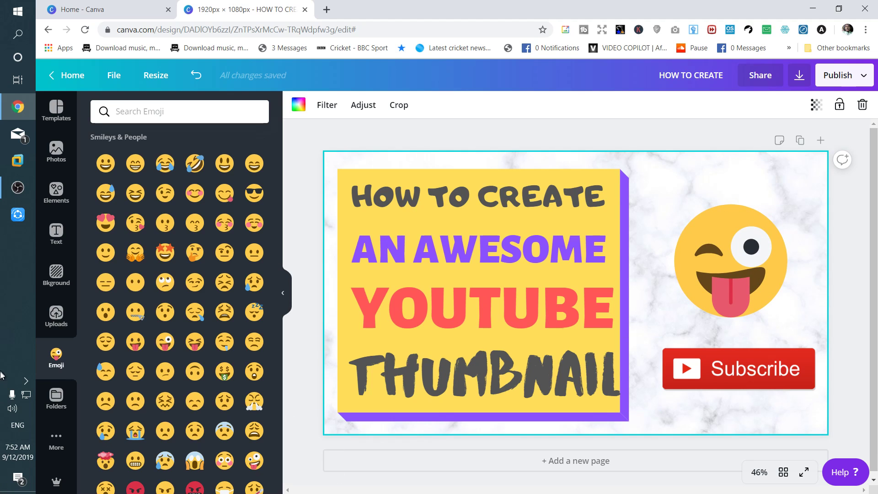
Look through the remaining emojis, the folders and the additional apps, and open the GIPHY app
{"action": "scroll", "coordinate": [150, 305], "scroll_direction": "down", "scroll_amount": 5}
{"action": "scroll", "coordinate": [150, 305], "scroll_direction": "down", "scroll_amount": 10}
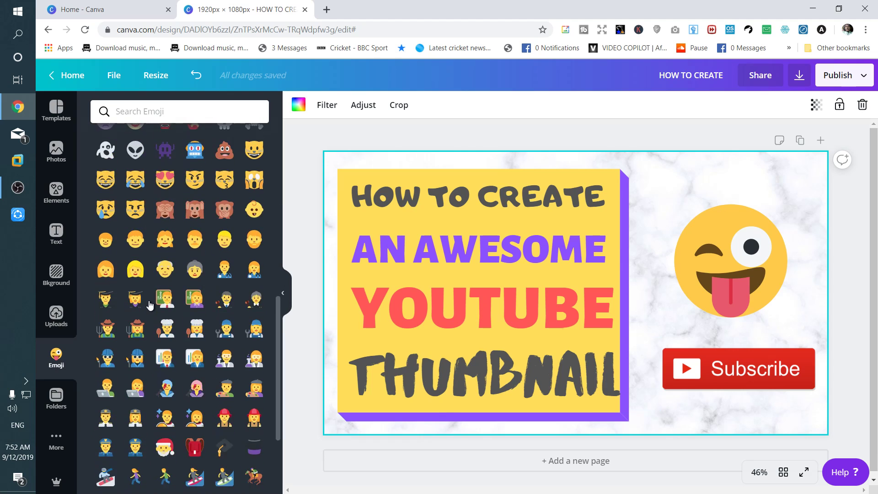
{"action": "left_click", "coordinate": [68, 396]}
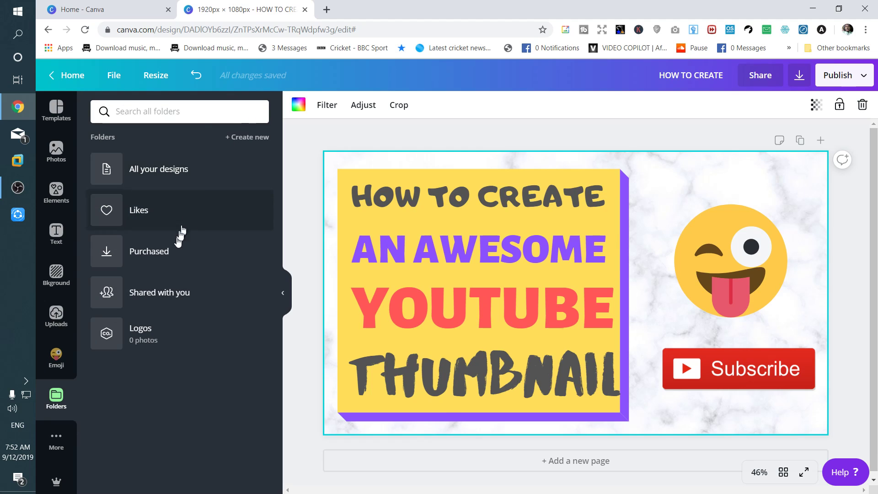
{"action": "left_click", "coordinate": [60, 455]}
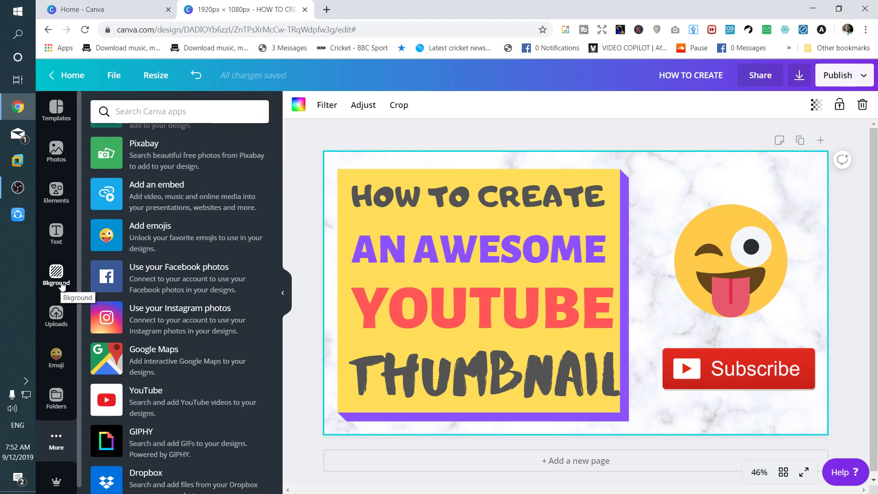
{"action": "scroll", "coordinate": [179, 344], "scroll_direction": "down", "scroll_amount": 1}
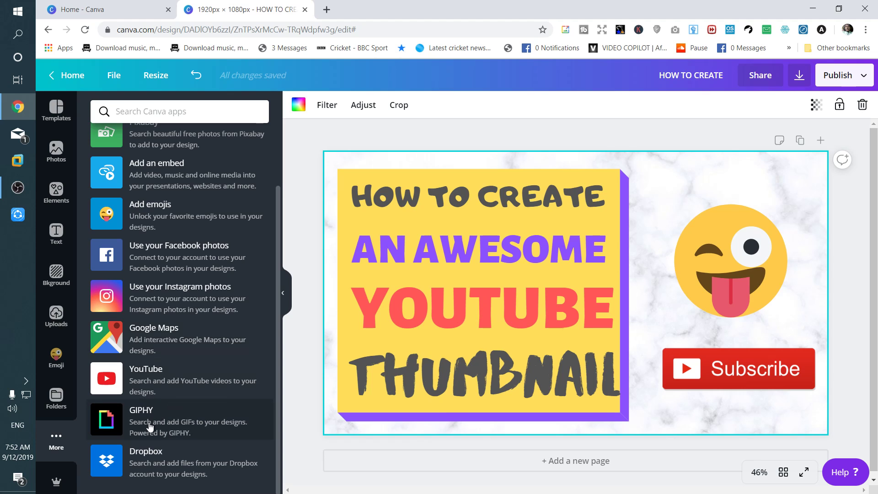
{"action": "left_click", "coordinate": [204, 414]}
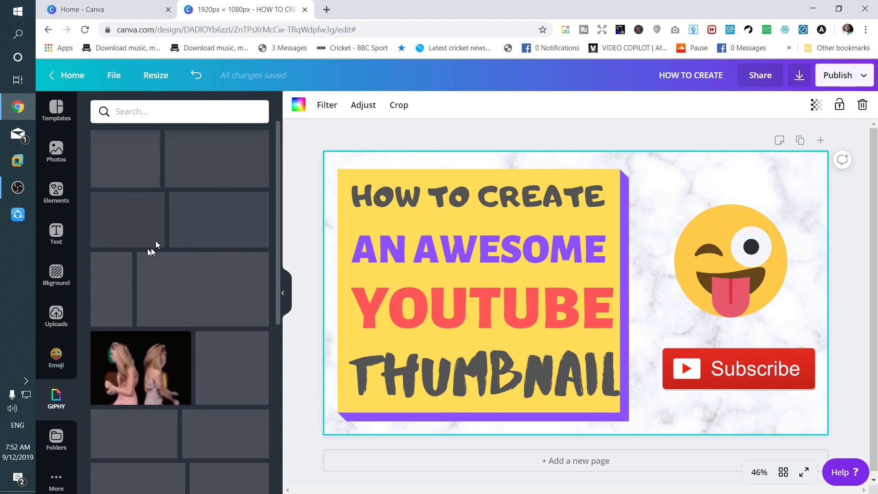
Look through the GIPHY animations, the uploaded images, the additional apps and the Google Maps app
{"action": "scroll", "coordinate": [209, 341], "scroll_direction": "down", "scroll_amount": 4}
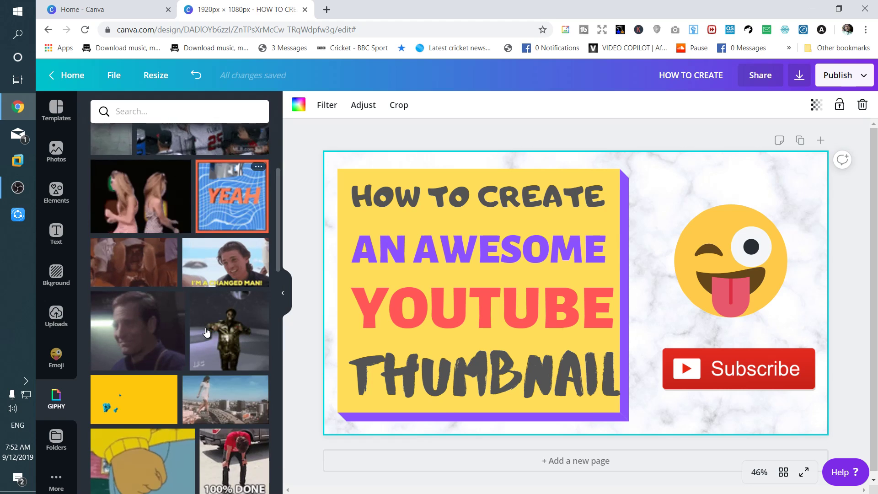
{"action": "scroll", "coordinate": [215, 293], "scroll_direction": "up", "scroll_amount": 4}
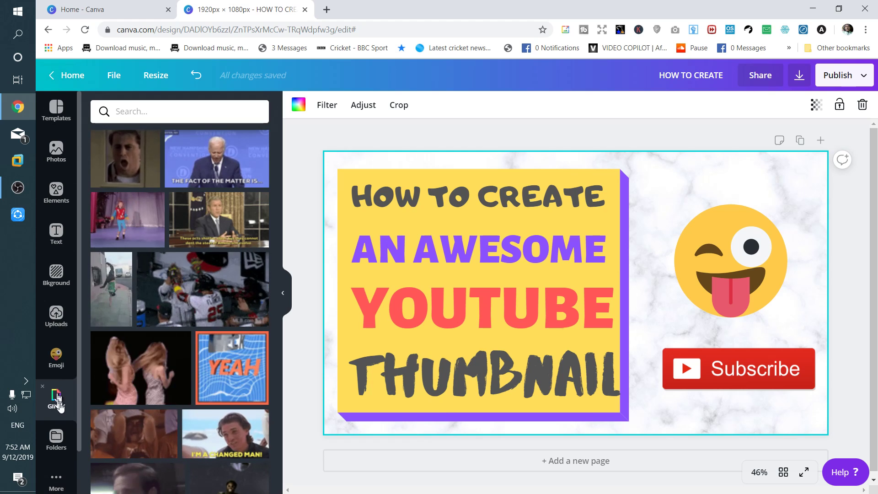
{"action": "left_click", "coordinate": [56, 318]}
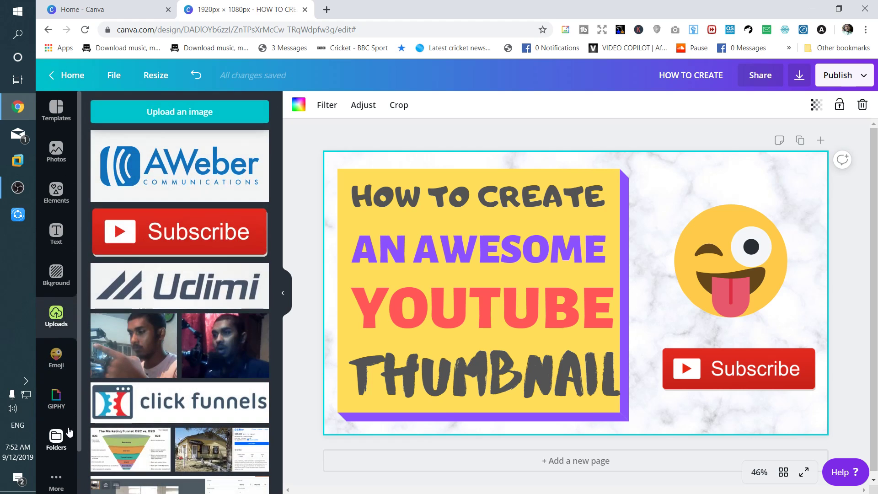
{"action": "left_click", "coordinate": [56, 480]}
{"action": "scroll", "coordinate": [132, 362], "scroll_direction": "up", "scroll_amount": 2}
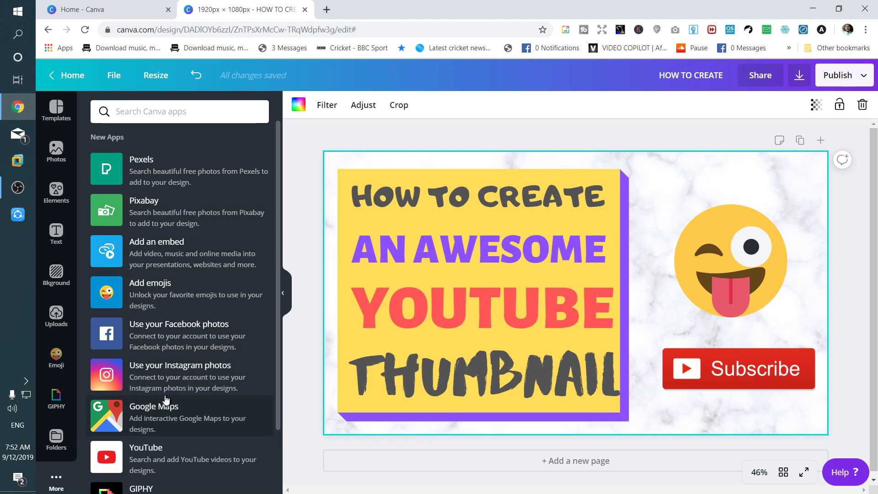
{"action": "scroll", "coordinate": [155, 366], "scroll_direction": "down", "scroll_amount": 2}
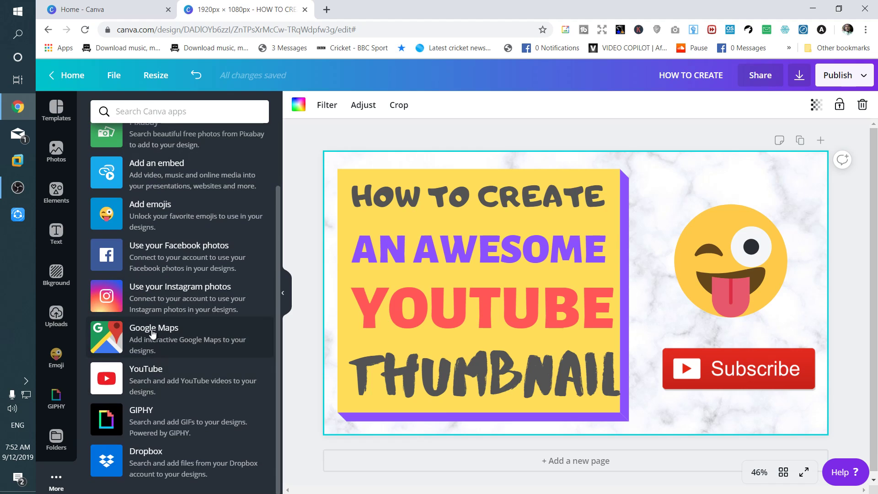
{"action": "left_click", "coordinate": [180, 339]}
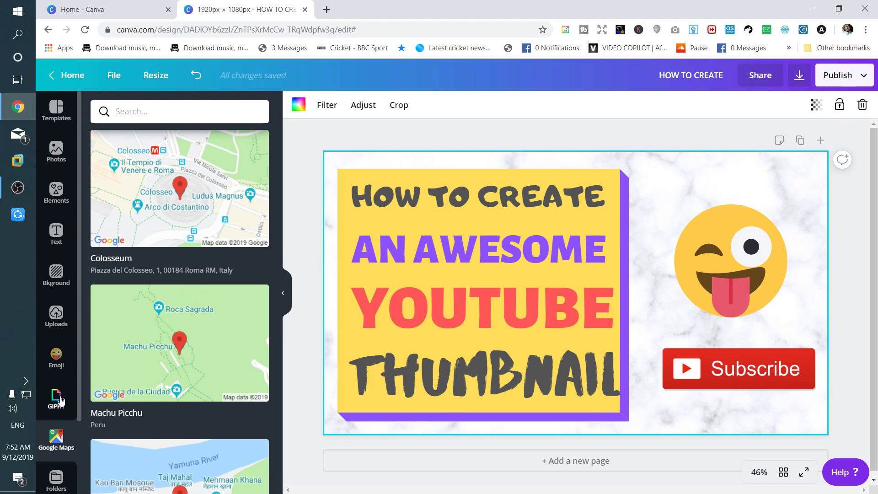
{"action": "left_click", "coordinate": [59, 325]}
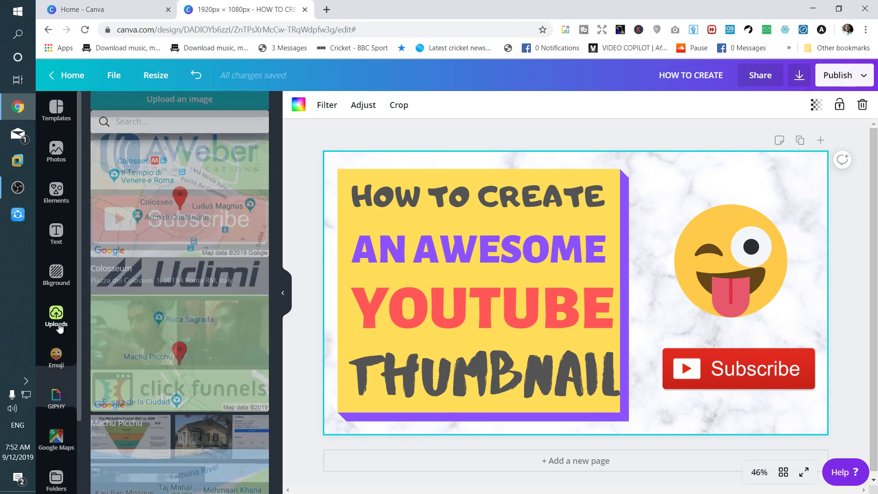
Try the blue brick, wet green leaf, purple flower and yellow pineapple photos as the thumbnail's background
{"action": "left_click", "coordinate": [56, 274]}
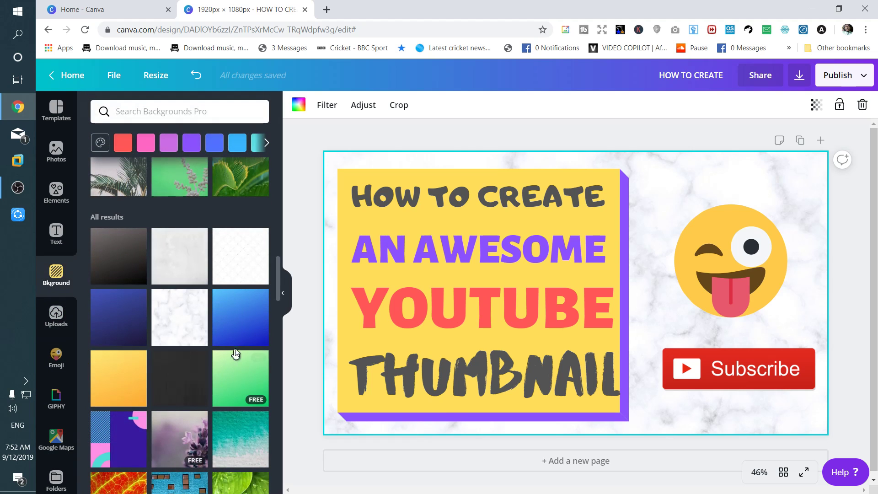
{"action": "scroll", "coordinate": [234, 316], "scroll_direction": "down", "scroll_amount": 6}
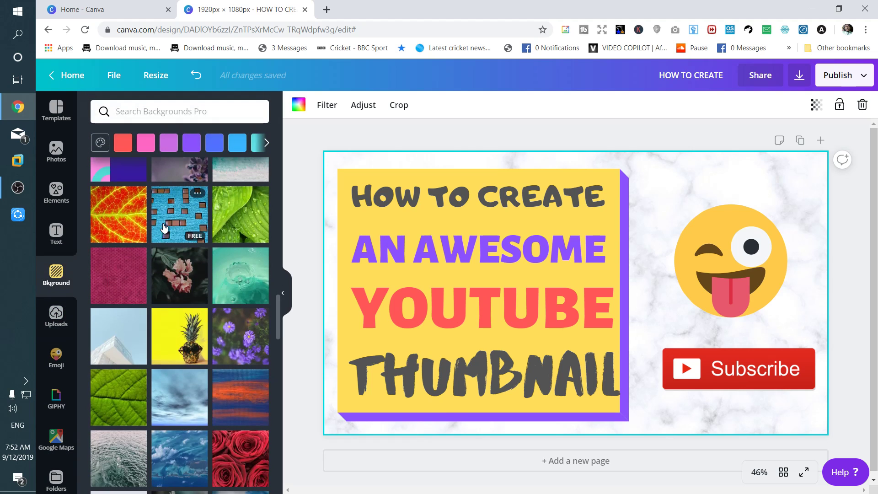
{"action": "left_click", "coordinate": [188, 224]}
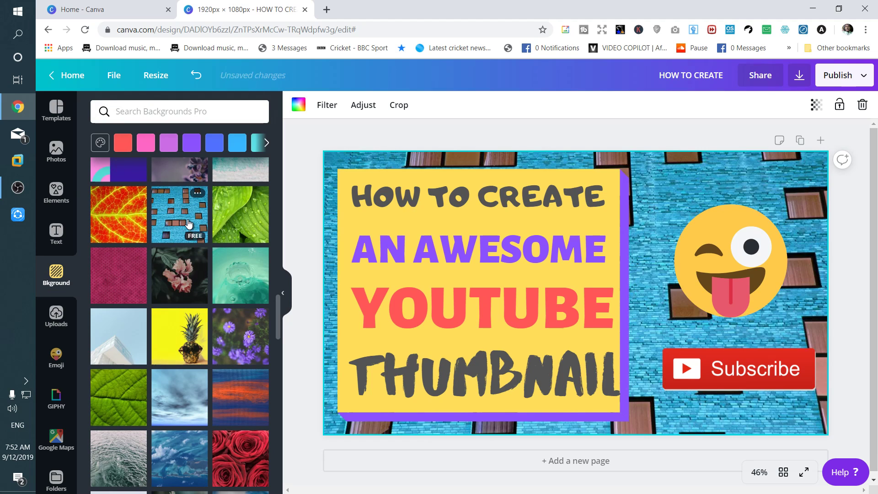
{"action": "left_click", "coordinate": [231, 224]}
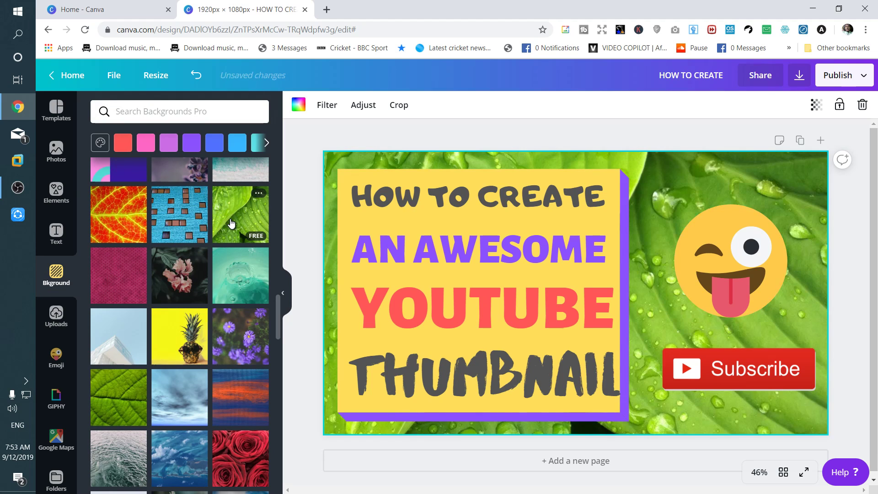
{"action": "scroll", "coordinate": [231, 224], "scroll_direction": "down", "scroll_amount": 1}
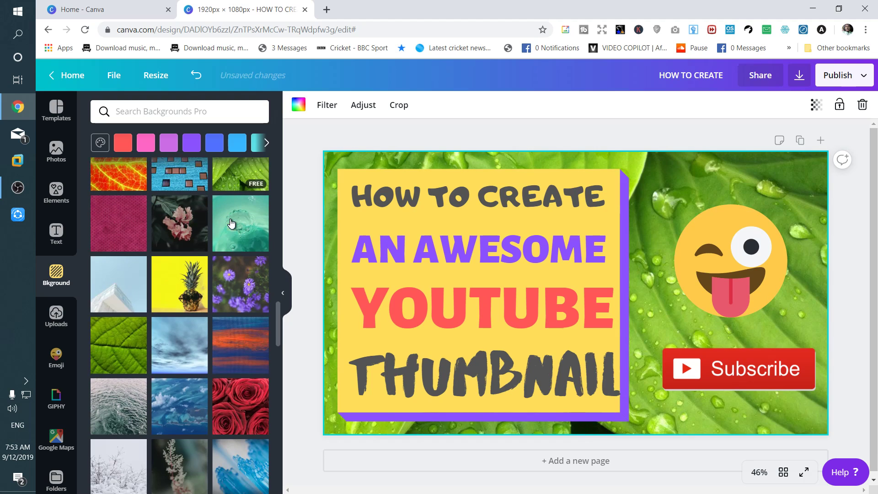
{"action": "left_click", "coordinate": [234, 277]}
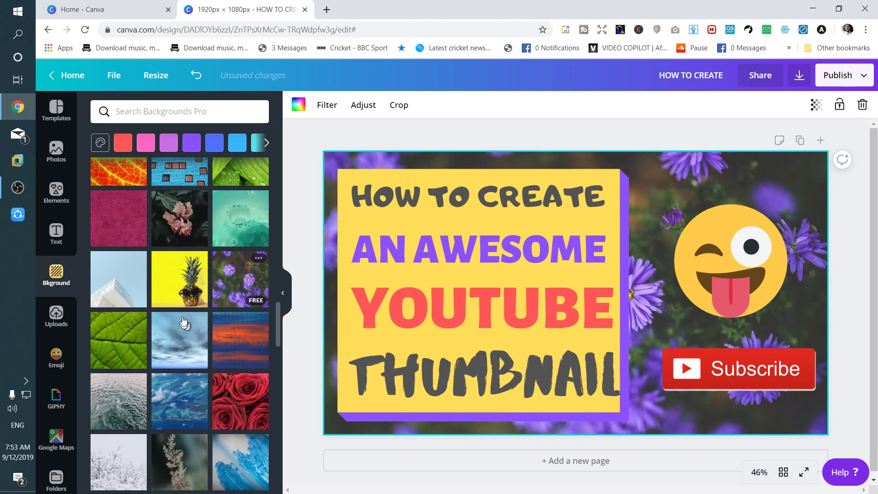
{"action": "left_click", "coordinate": [180, 281]}
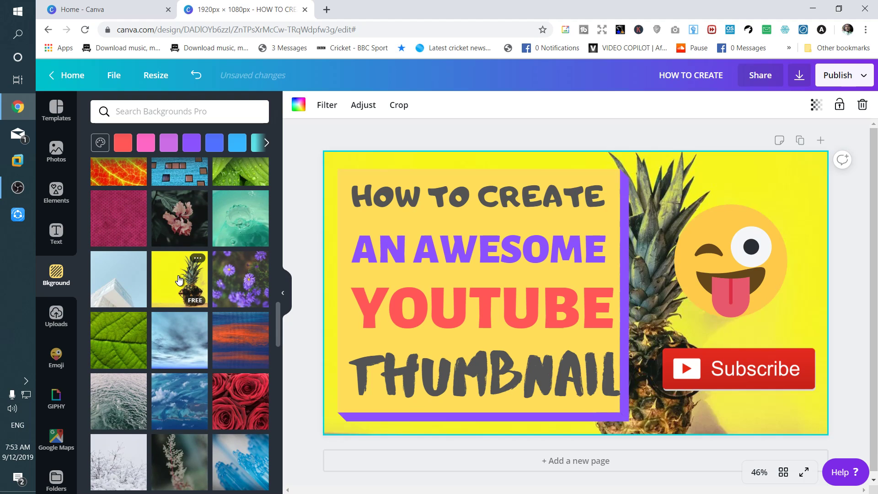
Try the snowy branches, plain beige landscape, pink building and sandy stone images as the background
{"action": "scroll", "coordinate": [178, 280], "scroll_direction": "down", "scroll_amount": 3}
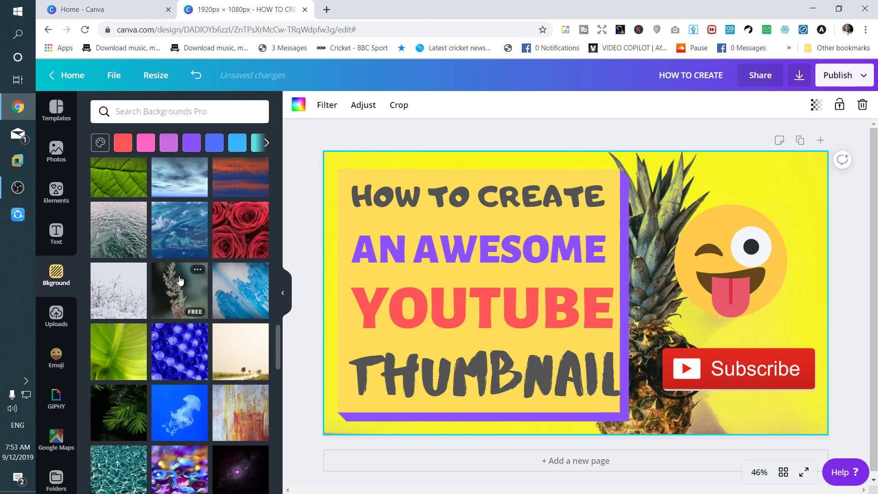
{"action": "left_click", "coordinate": [115, 290]}
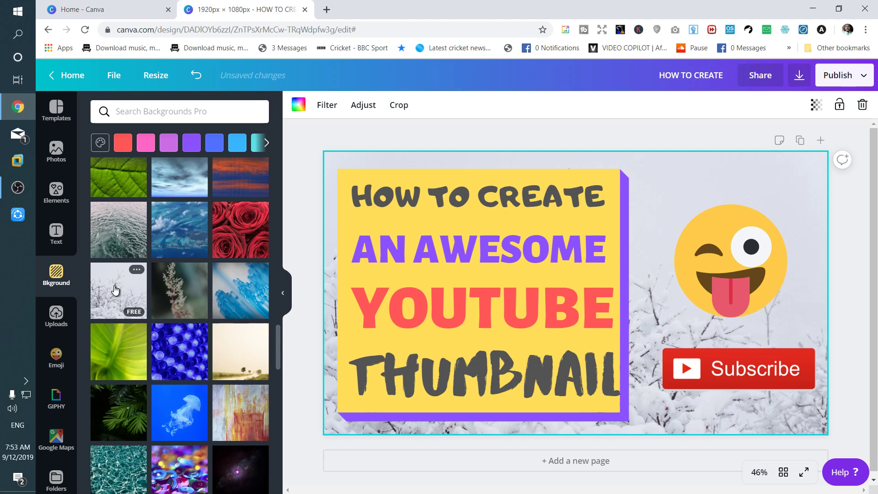
{"action": "scroll", "coordinate": [114, 290], "scroll_direction": "down", "scroll_amount": 3}
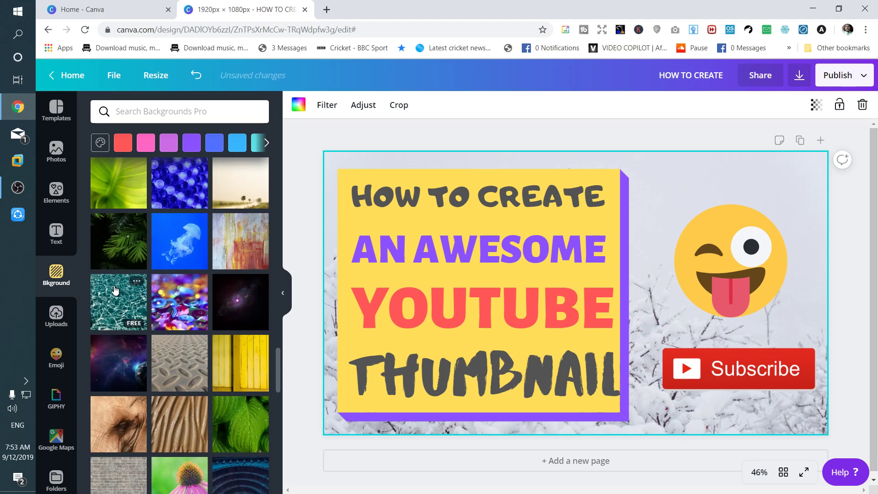
{"action": "left_click", "coordinate": [222, 197]}
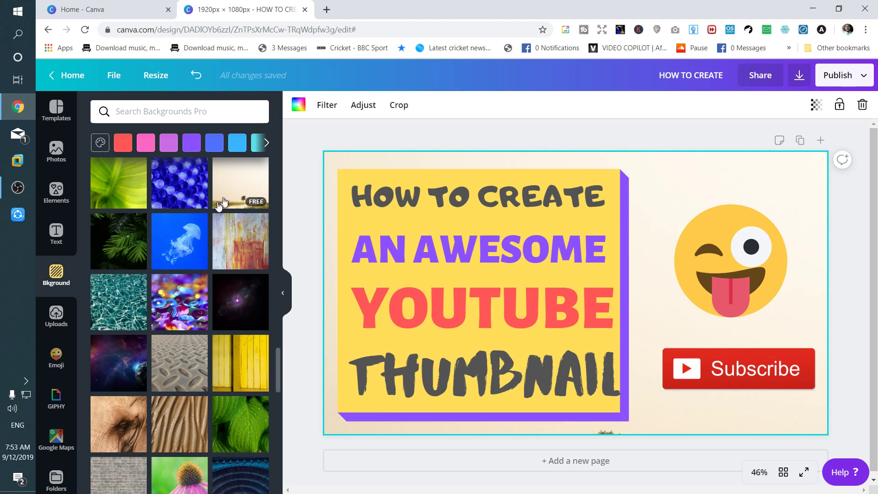
{"action": "scroll", "coordinate": [162, 236], "scroll_direction": "down", "scroll_amount": 10}
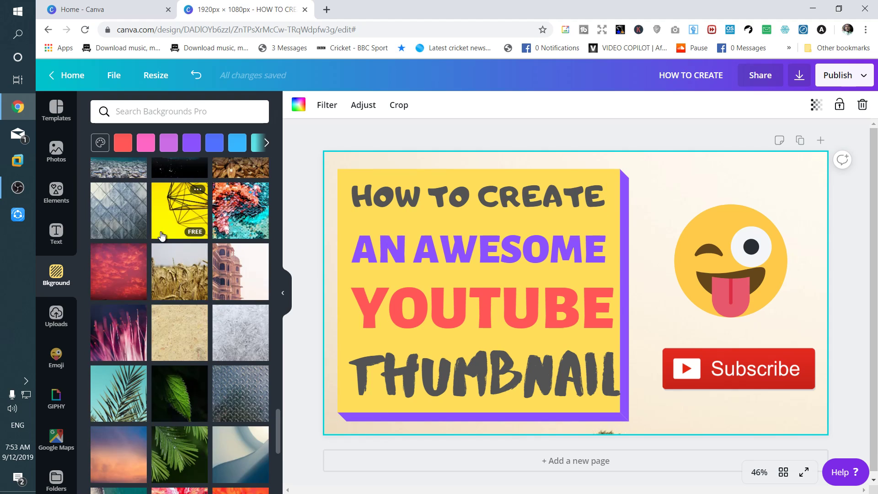
{"action": "left_click", "coordinate": [236, 280]}
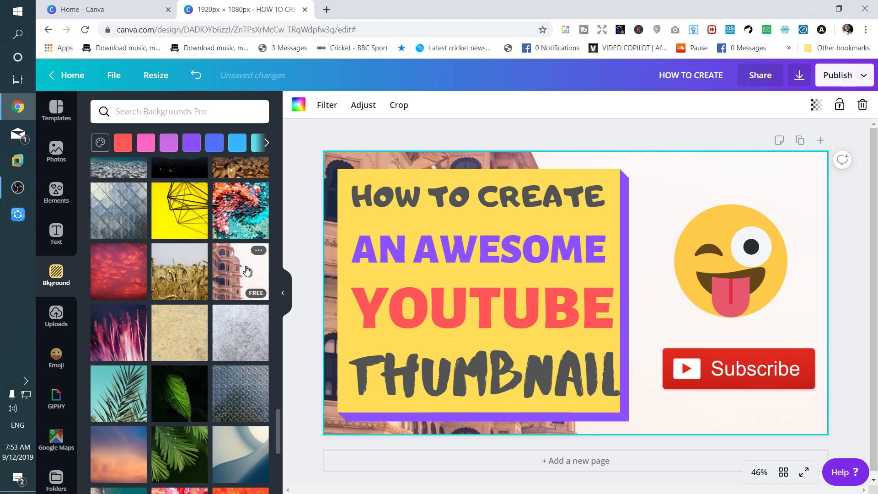
{"action": "left_click", "coordinate": [174, 331]}
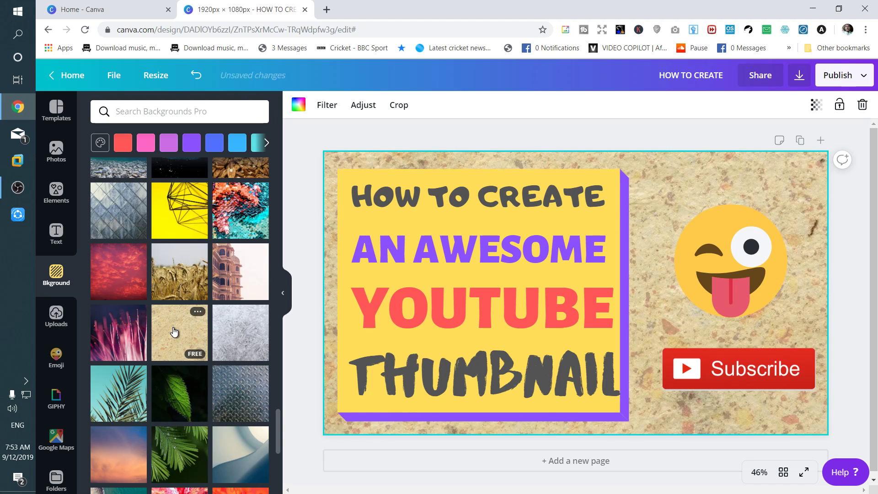
Try the yellow painted texture, the grey wall with bricks and the yellow wooden planks as the background
{"action": "scroll", "coordinate": [178, 357], "scroll_direction": "down", "scroll_amount": 3}
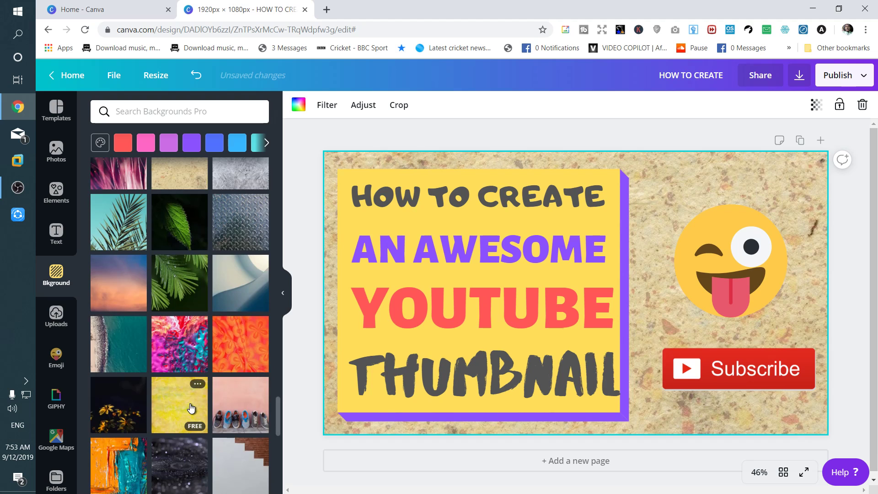
{"action": "left_click", "coordinate": [191, 407]}
{"action": "scroll", "coordinate": [215, 348], "scroll_direction": "down", "scroll_amount": 3}
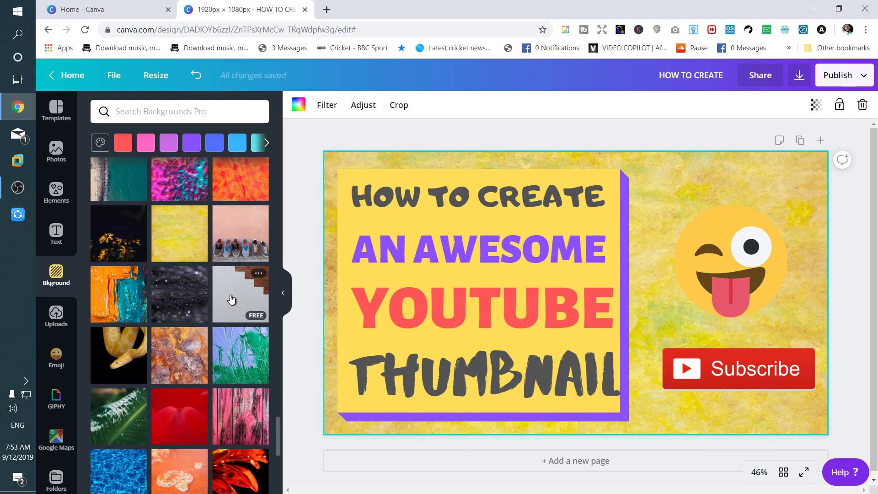
{"action": "left_click", "coordinate": [232, 299]}
{"action": "scroll", "coordinate": [229, 293], "scroll_direction": "up", "scroll_amount": 5}
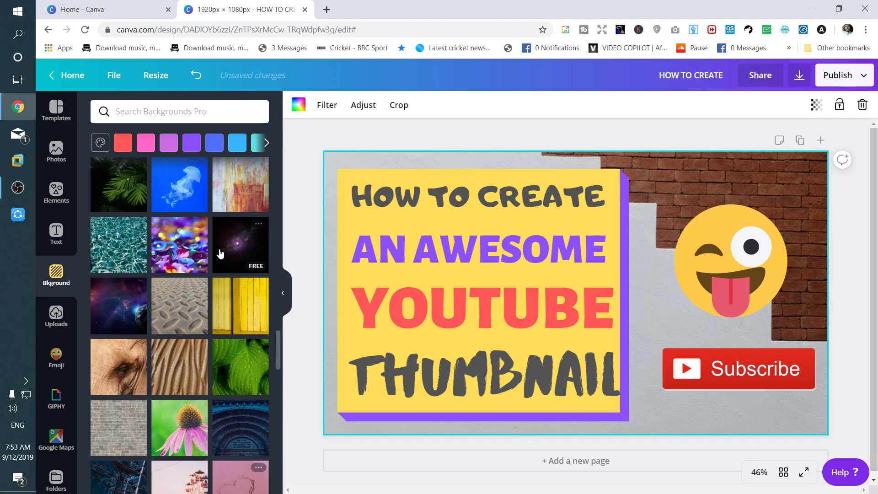
{"action": "left_click", "coordinate": [248, 300]}
Try solid orange, light orange, green, lime and turquoise as the background colour
{"action": "scroll", "coordinate": [248, 300], "scroll_direction": "up", "scroll_amount": 5}
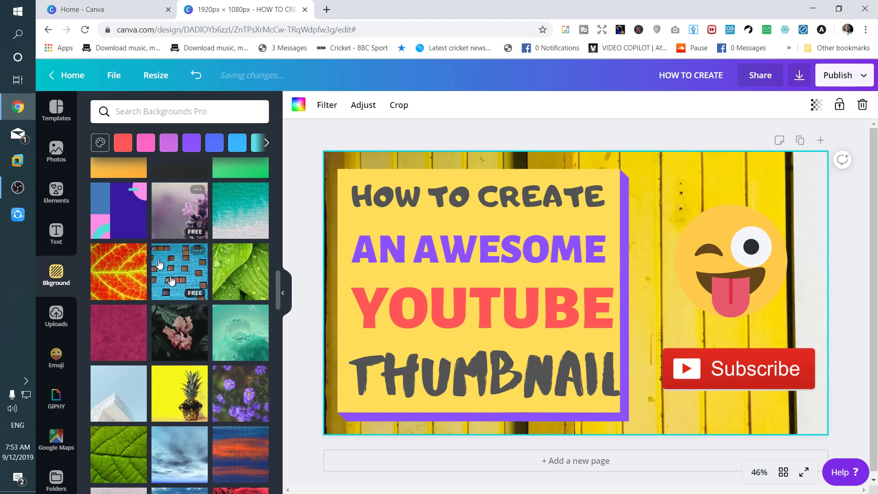
{"action": "scroll", "coordinate": [183, 252], "scroll_direction": "up", "scroll_amount": 5}
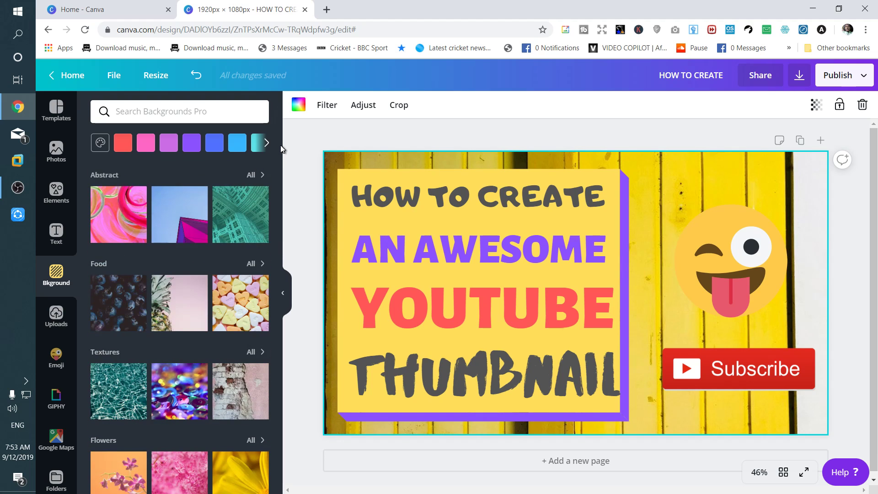
{"action": "left_click", "coordinate": [266, 142]}
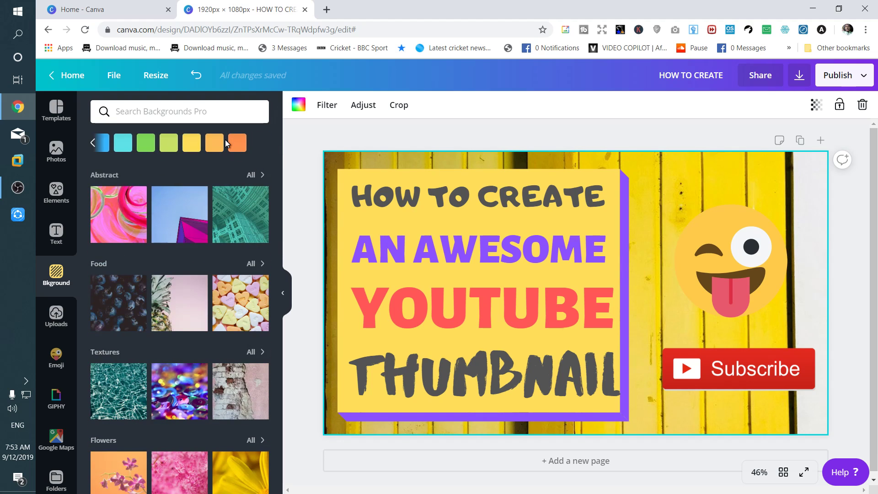
{"action": "left_click", "coordinate": [233, 145]}
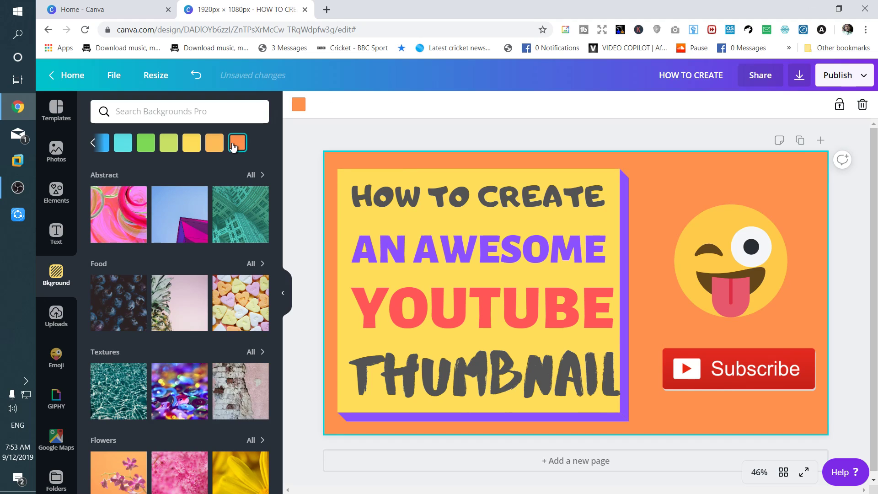
{"action": "left_click", "coordinate": [214, 143]}
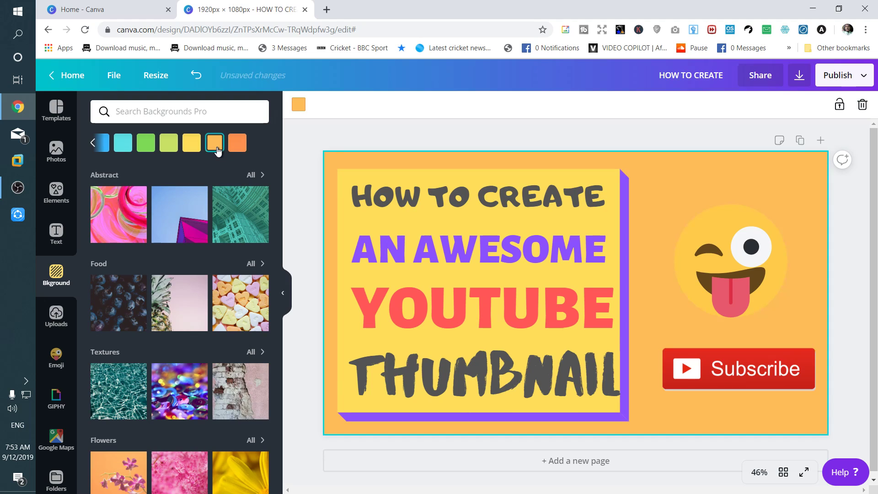
{"action": "left_click", "coordinate": [153, 146]}
{"action": "left_click", "coordinate": [168, 145]}
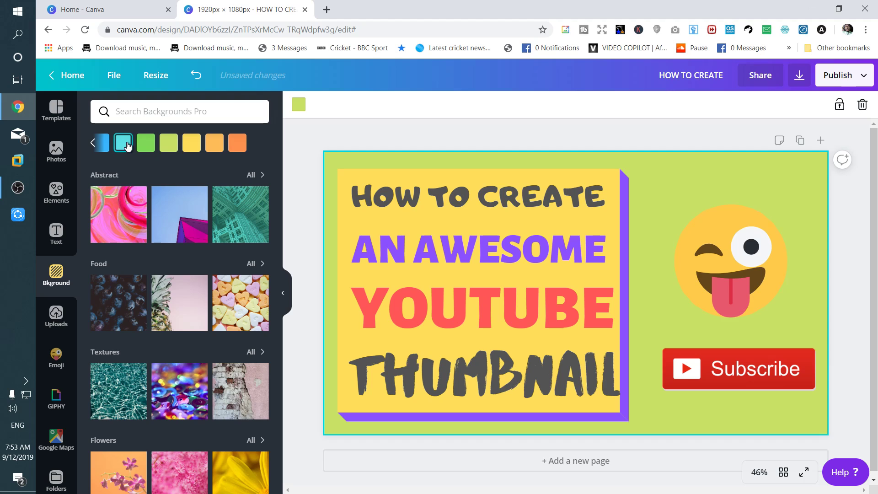
{"action": "left_click", "coordinate": [124, 144]}
Try the light grey texture as the background, and replace it with the white marble texture
{"action": "scroll", "coordinate": [184, 245], "scroll_direction": "down", "scroll_amount": 3}
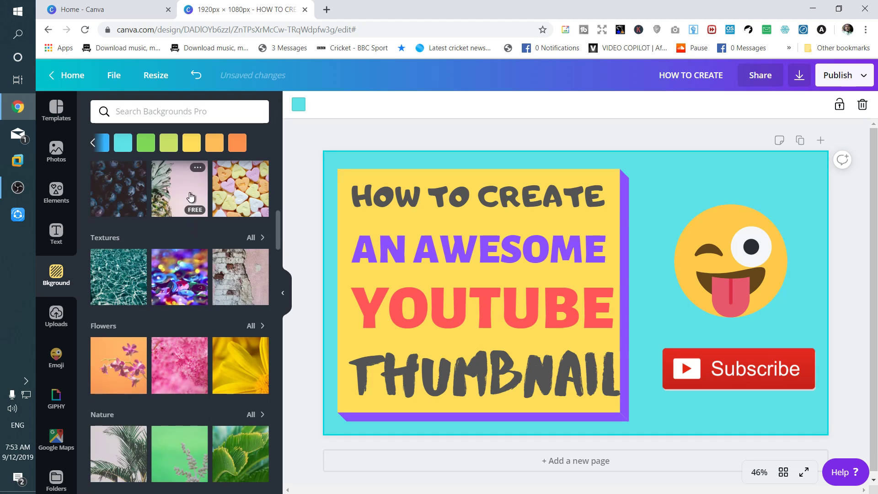
{"action": "scroll", "coordinate": [190, 196], "scroll_direction": "down", "scroll_amount": 4}
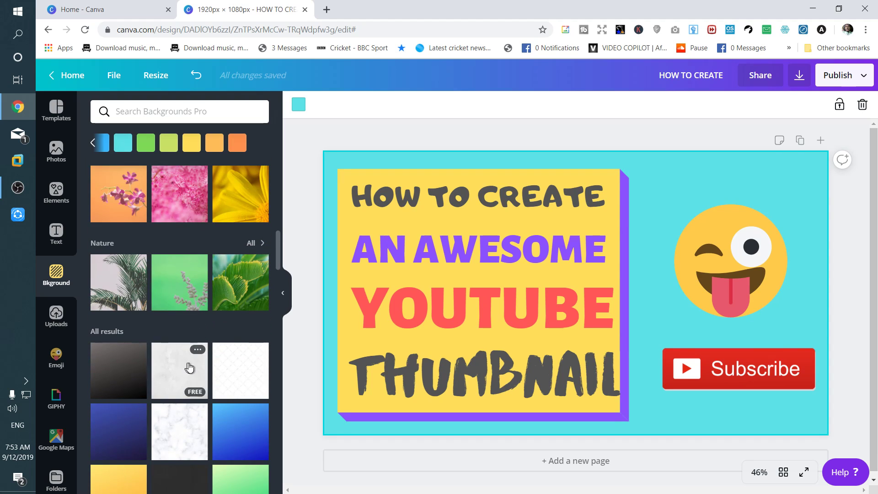
{"action": "left_click", "coordinate": [188, 367]}
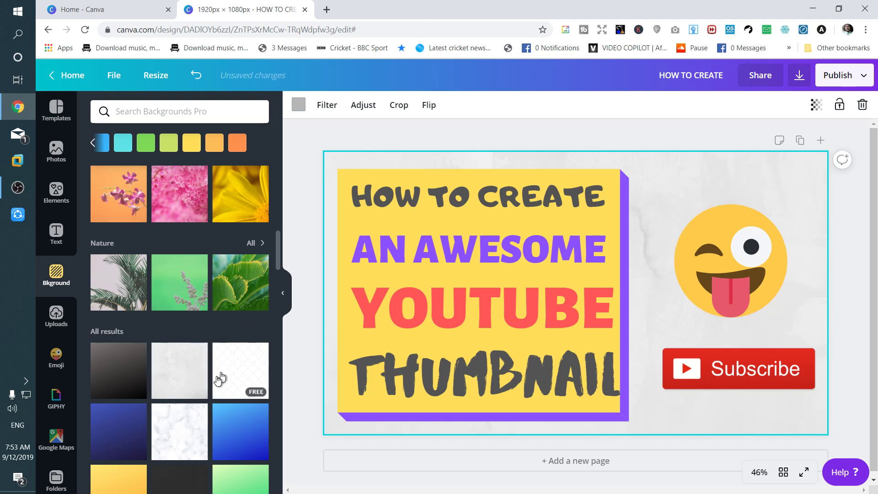
{"action": "left_click", "coordinate": [177, 425]}
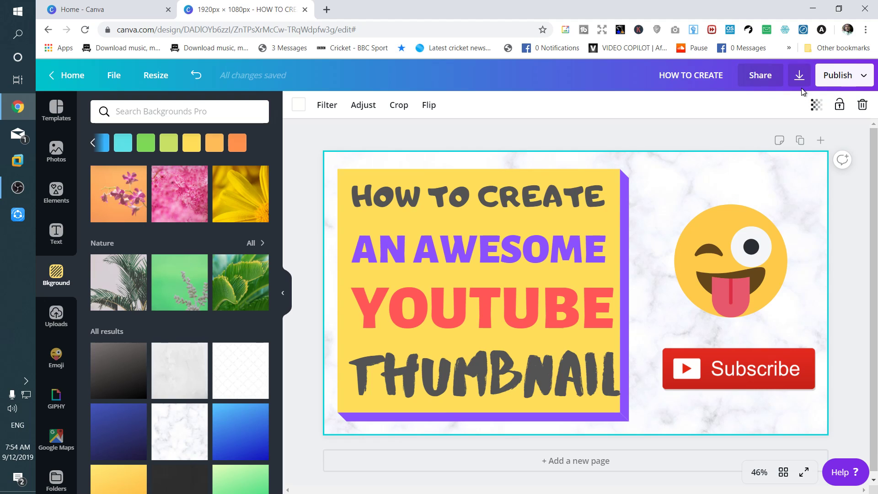
Download the thumbnail design as a PNG at its original size
{"action": "left_click", "coordinate": [843, 85]}
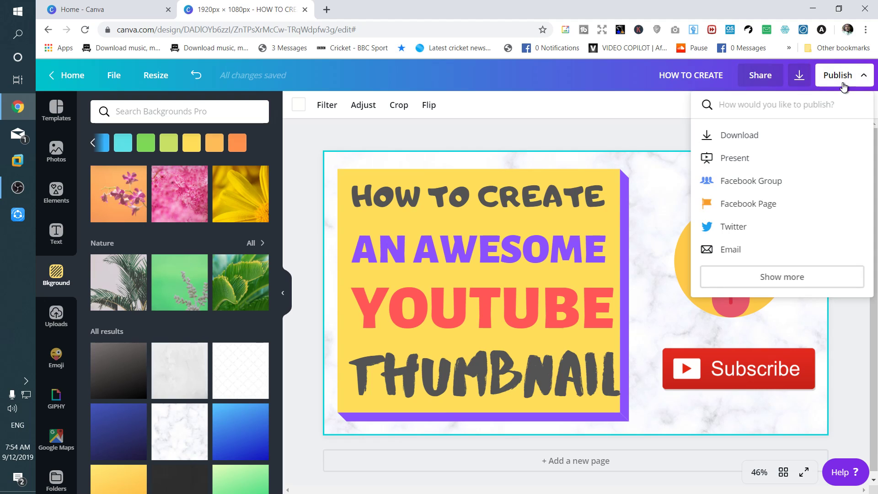
{"action": "left_click", "coordinate": [752, 139]}
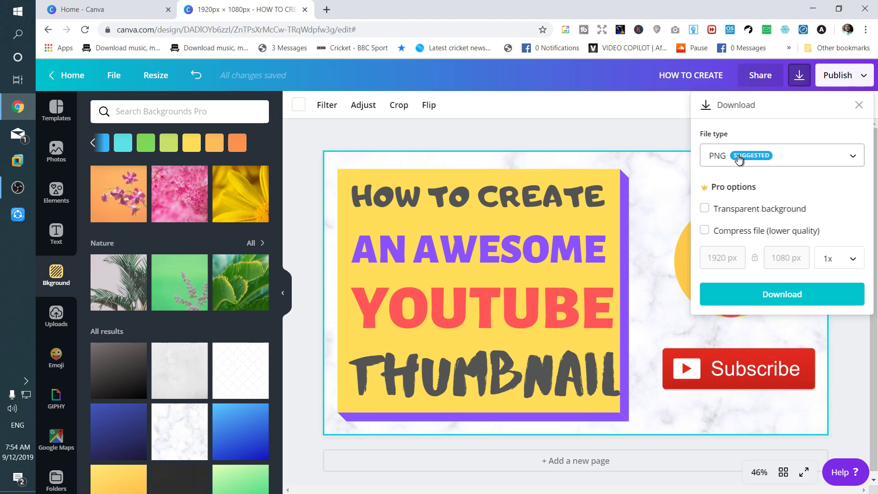
{"action": "left_click", "coordinate": [772, 307]}
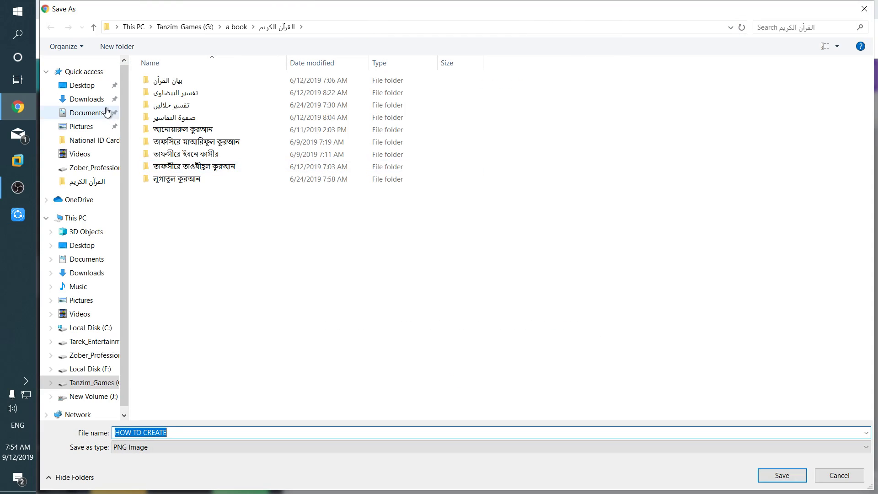
Save the image in the Downloads folder as "How To Create An Awesome YouTube Thumbnail Without Photoshop"
{"action": "left_click", "coordinate": [83, 102]}
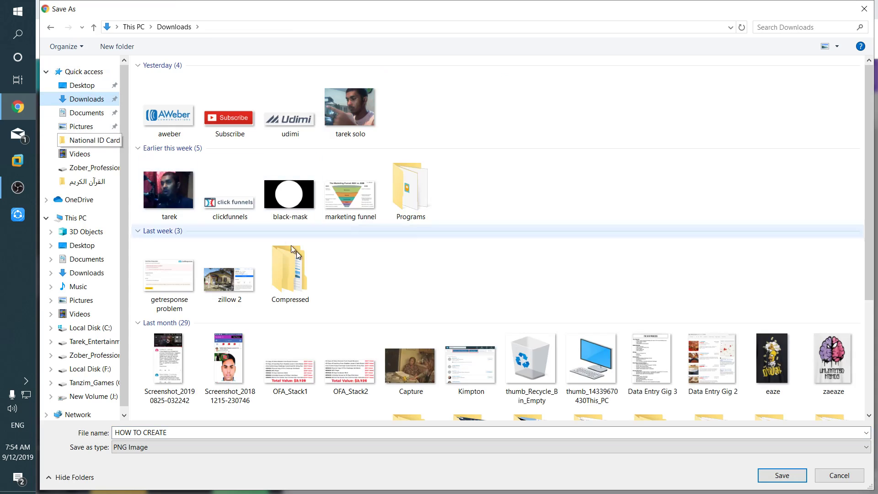
{"action": "left_click", "coordinate": [338, 434]}
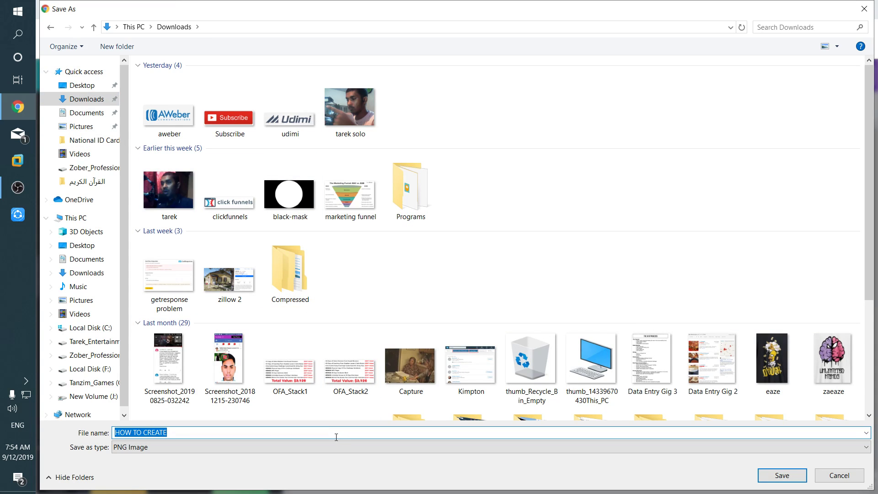
{"action": "type", "text": "How T"}
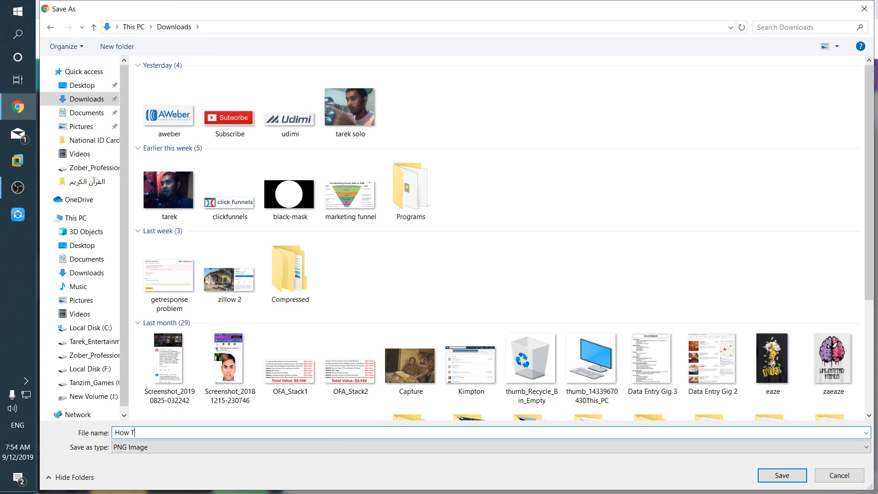
{"action": "type", "text": "o Create An Awesome YouTube Thumbn"}
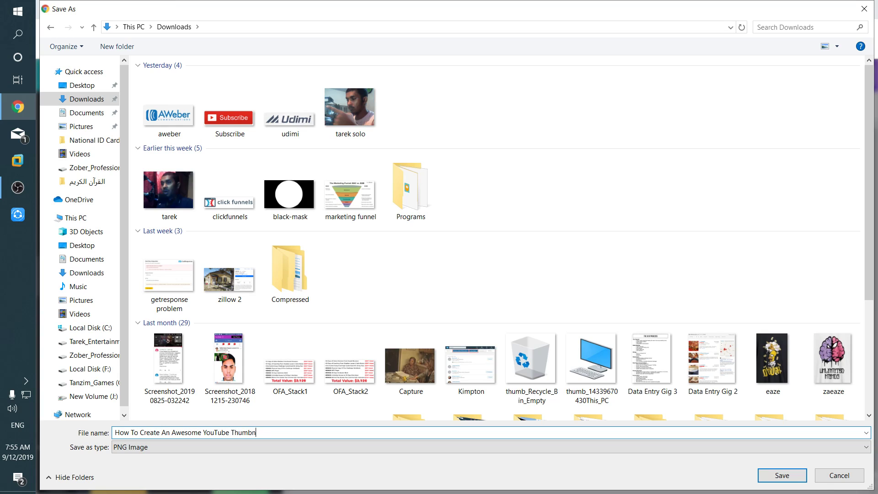
{"action": "type", "text": "ail Without Photoshop"}
{"action": "left_click", "coordinate": [782, 476]}
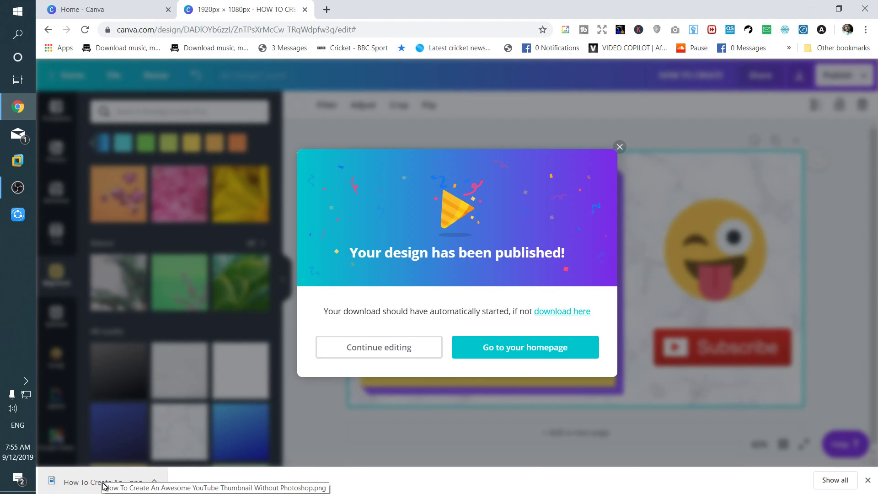
View the downloaded thumbnail in the image viewer, and return to the design by dismissing the publishing notice
{"action": "left_click", "coordinate": [104, 486]}
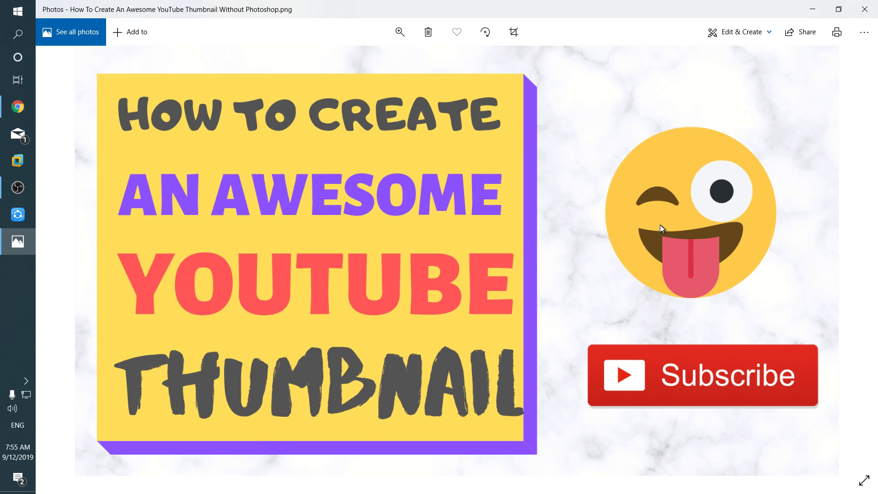
{"action": "left_click", "coordinate": [864, 10]}
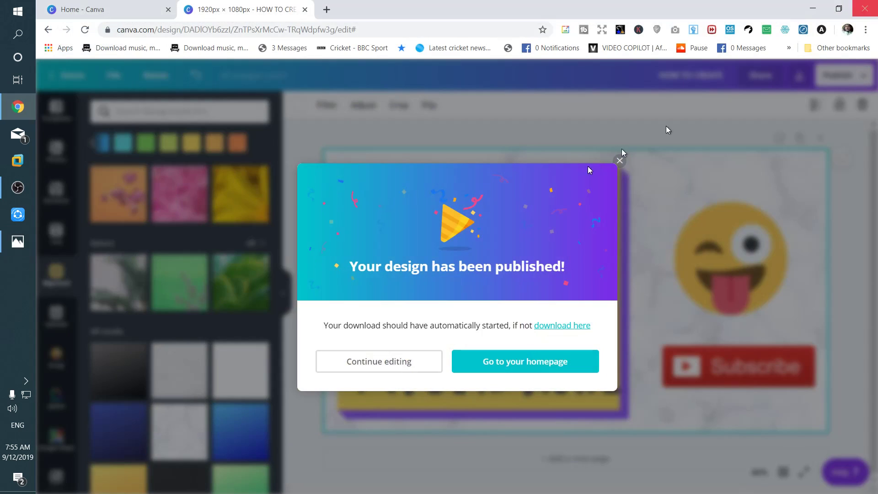
{"action": "left_click", "coordinate": [617, 159]}
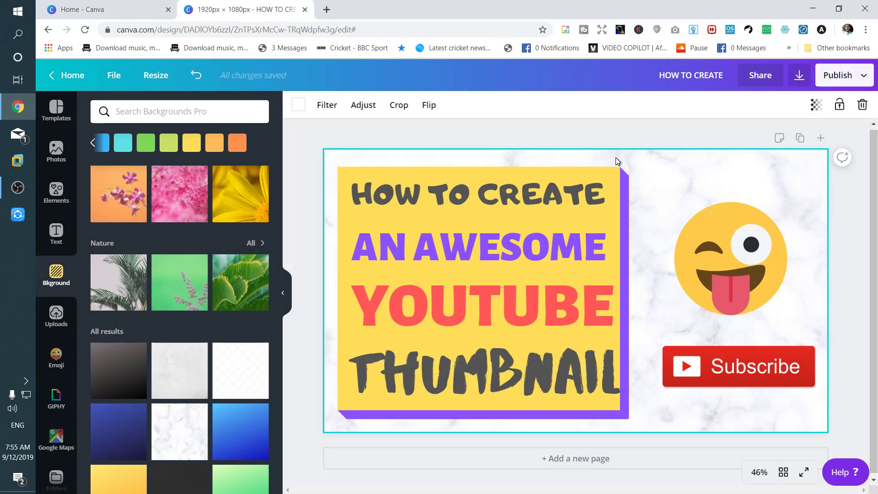